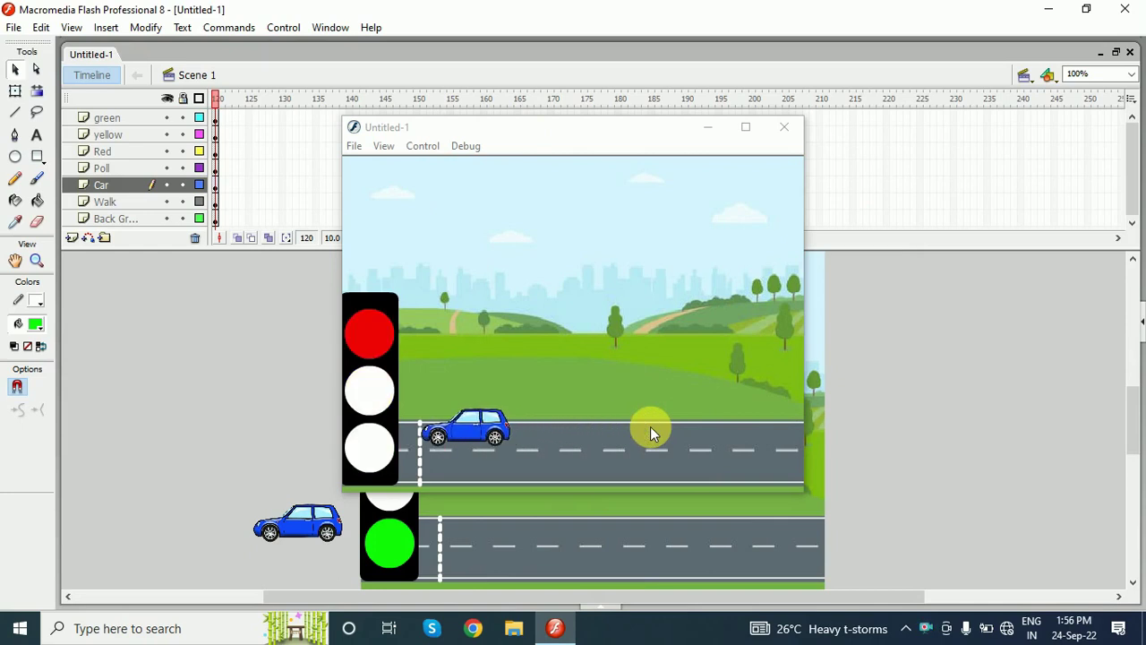
Close the movie preview and the open traffic light document, and create a new blank Flash Document.
{"action": "left_click", "coordinate": [793, 127]}
{"action": "left_click", "coordinate": [1131, 52]}
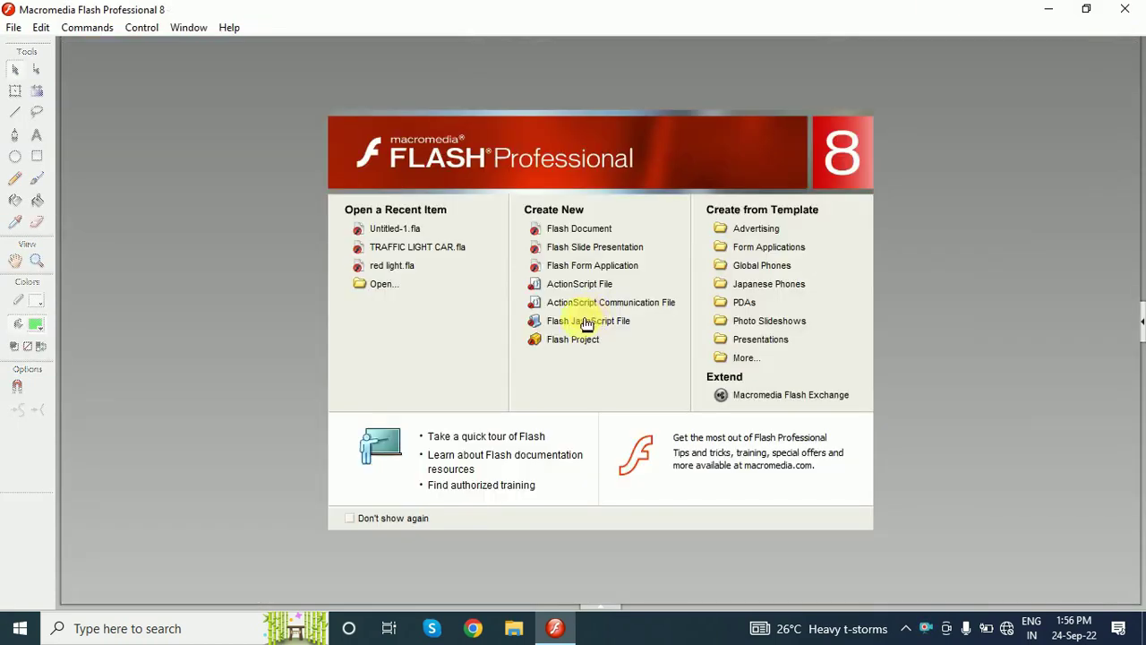
{"action": "key", "text": "ctrl+n"}
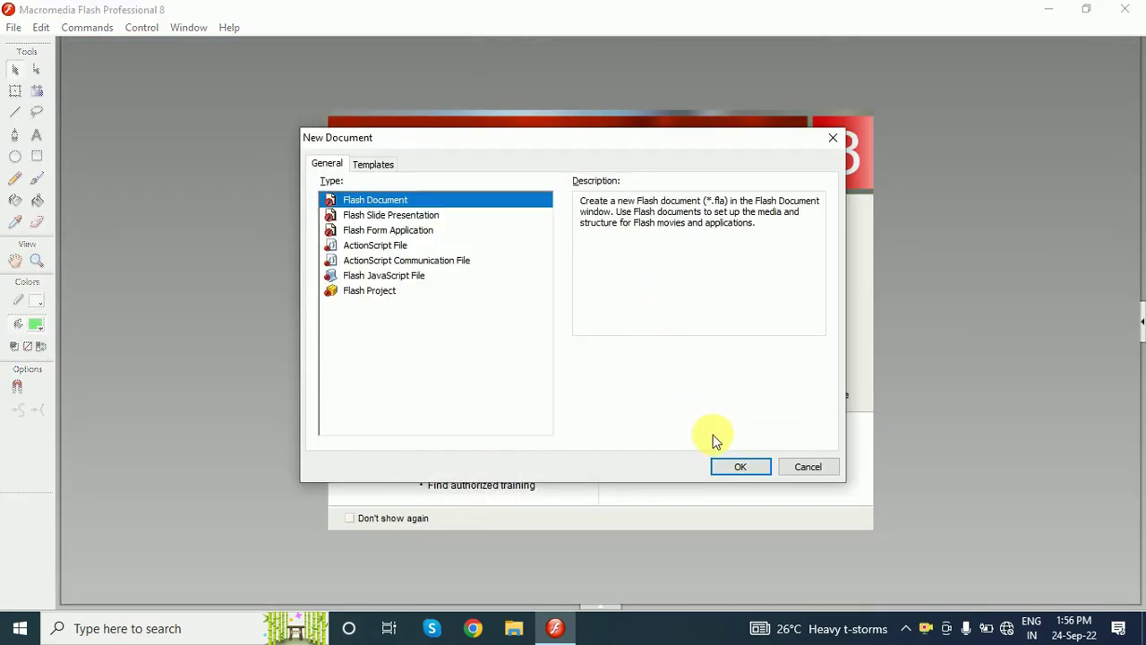
{"action": "left_click", "coordinate": [726, 470]}
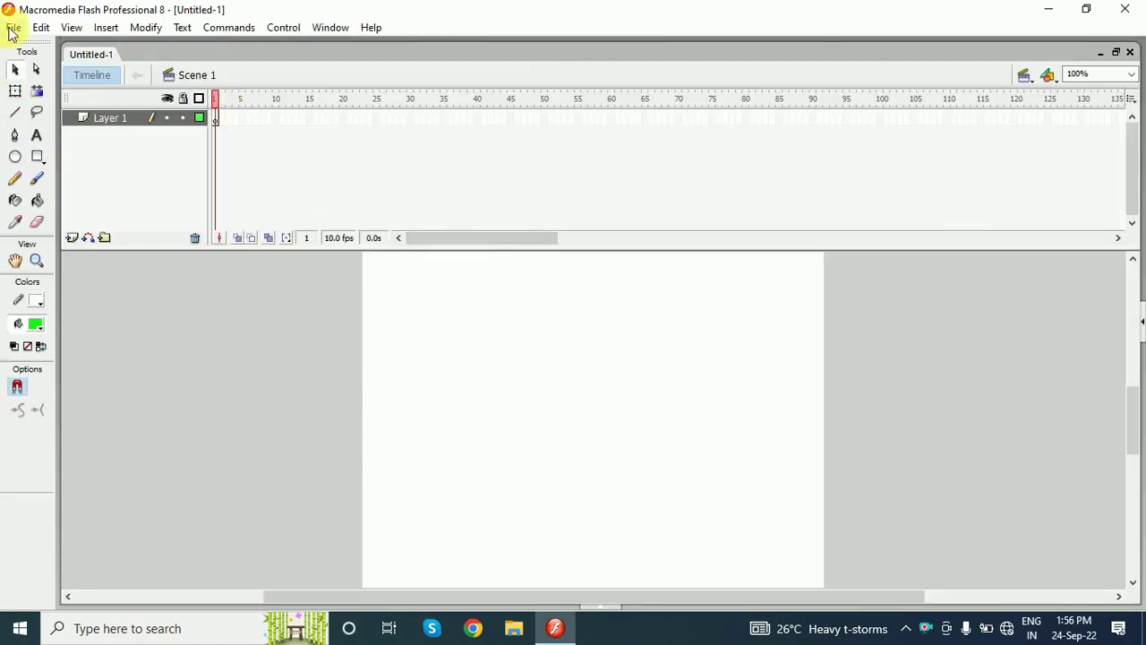
Import the Scenery image from the Car Animation folder onto the stage.
{"action": "left_click", "coordinate": [12, 28]}
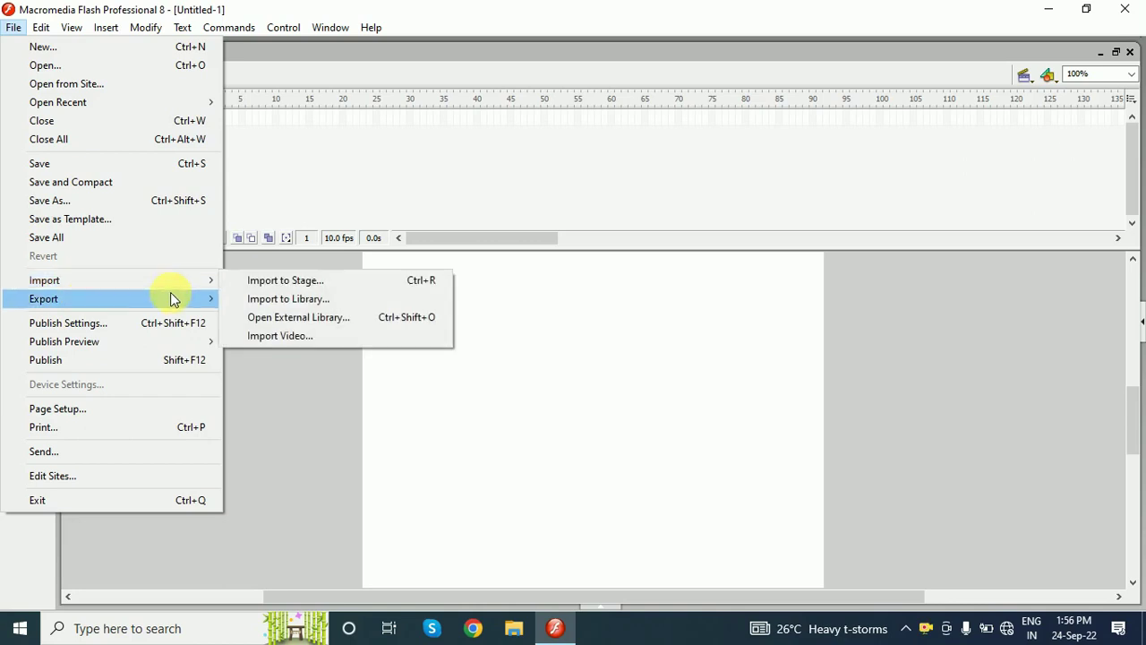
{"action": "left_click", "coordinate": [309, 281]}
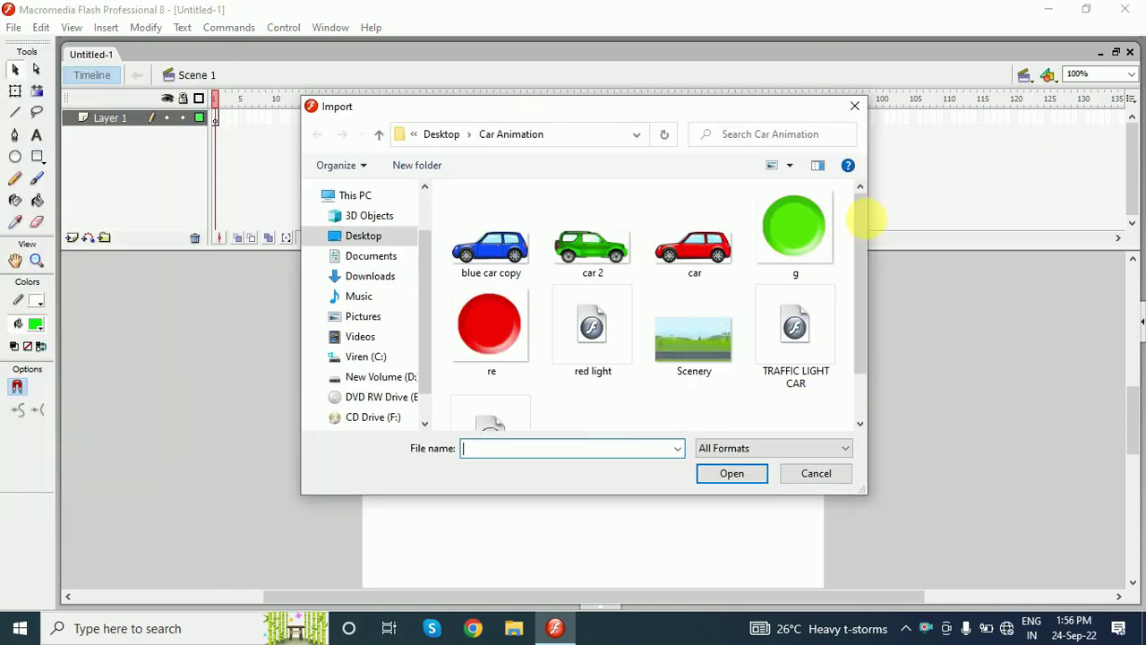
{"action": "left_click_drag", "start_coordinate": [860, 230], "coordinate": [860, 251]}
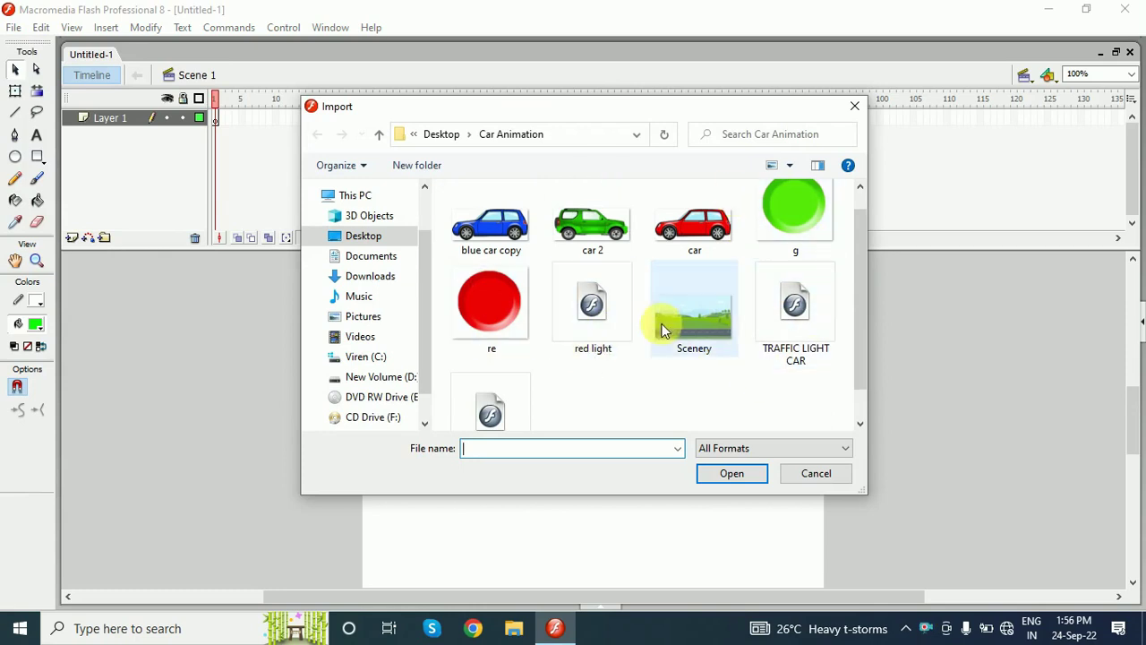
{"action": "left_click", "coordinate": [692, 315]}
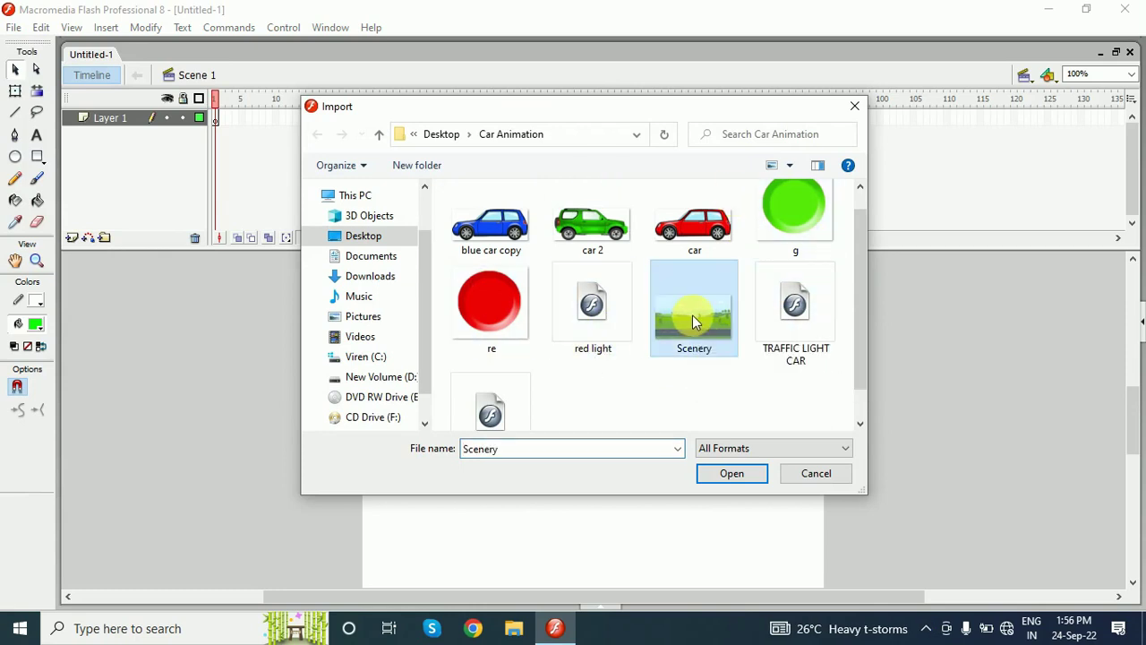
{"action": "left_click", "coordinate": [706, 481]}
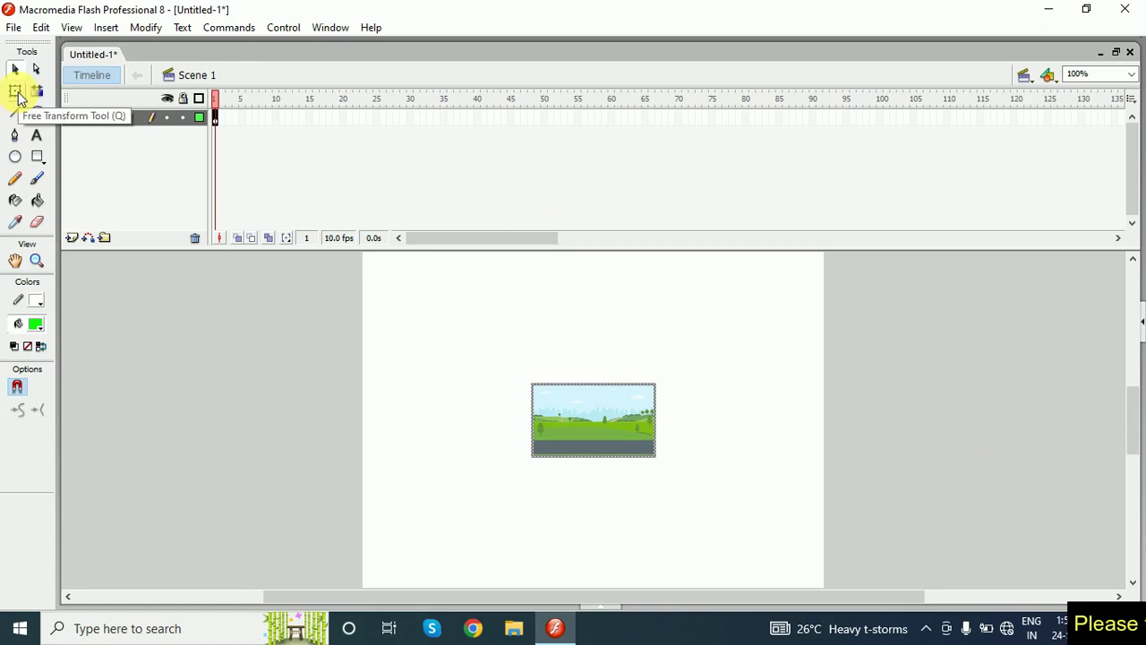
Scale the scenery image up with Free Transform so it covers the whole stage.
{"action": "left_click", "coordinate": [16, 93]}
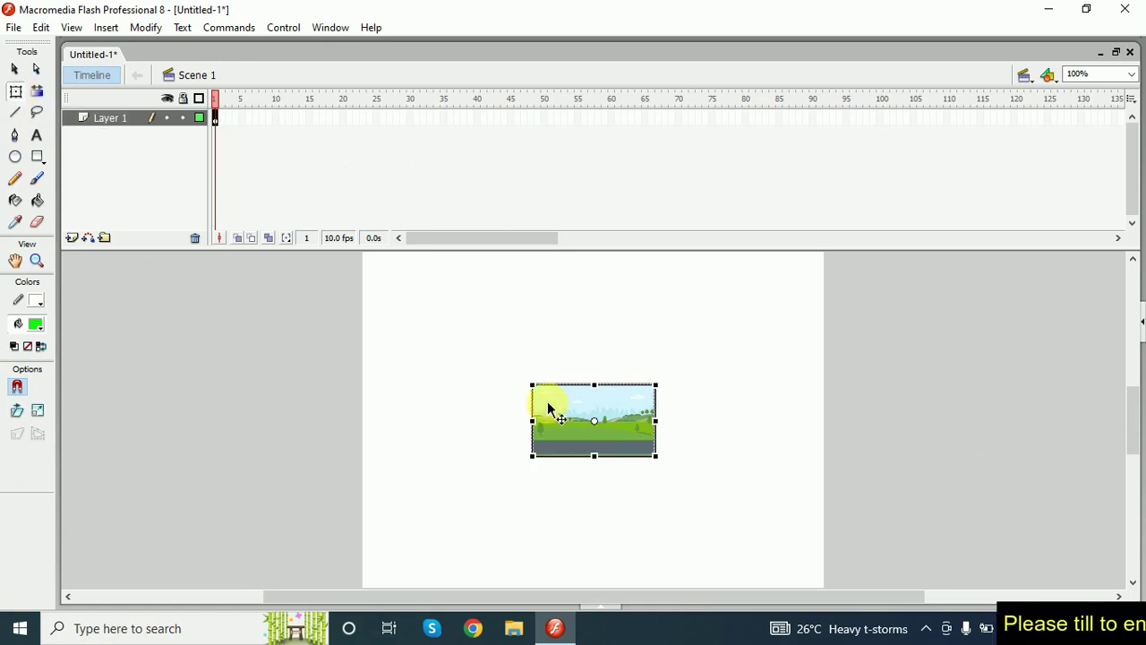
{"action": "left_click_drag", "start_coordinate": [541, 392], "coordinate": [436, 189]}
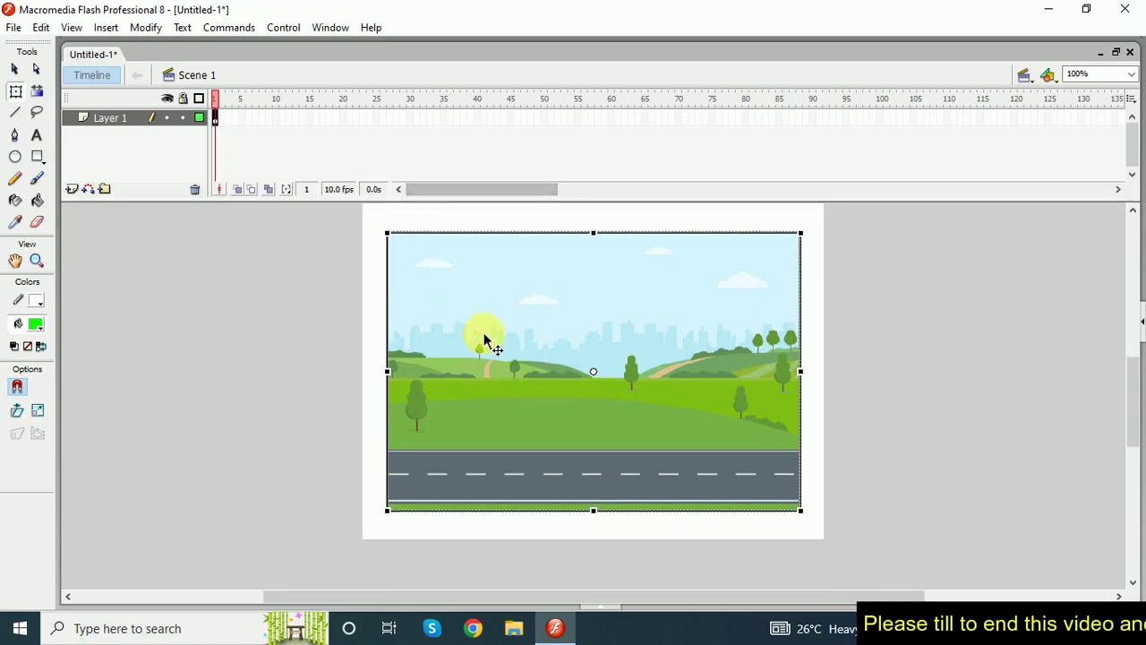
{"action": "left_click", "coordinate": [1133, 211]}
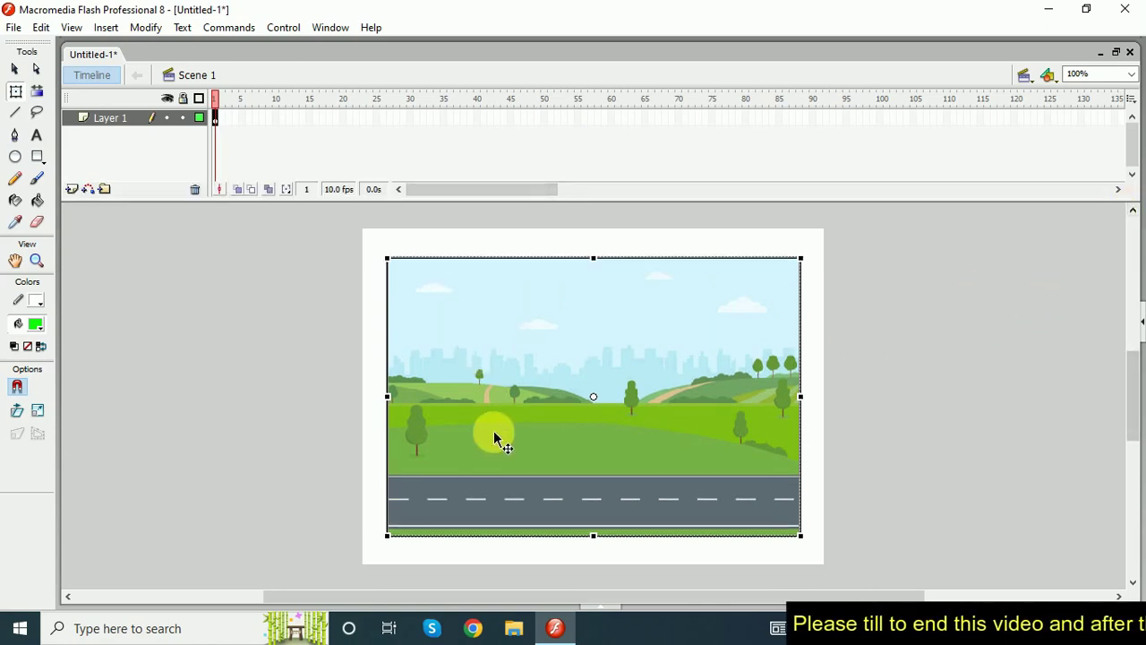
{"action": "left_click_drag", "start_coordinate": [386, 258], "coordinate": [362, 225]}
{"action": "left_click", "coordinate": [1101, 458]}
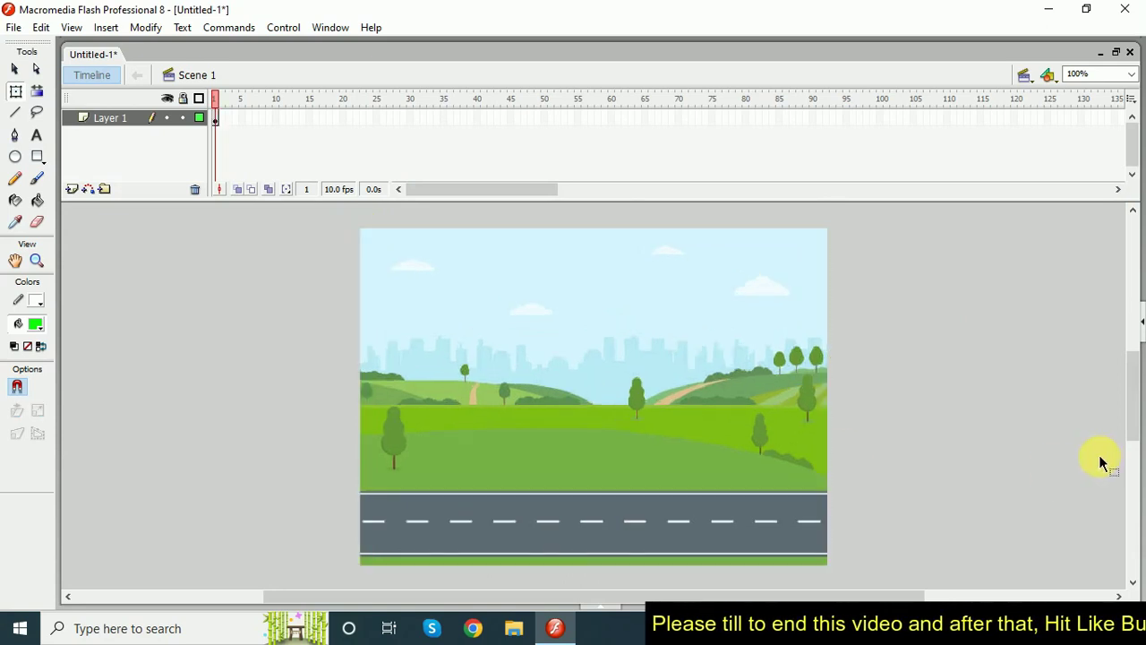
{"action": "left_click", "coordinate": [800, 404]}
{"action": "left_click", "coordinate": [1017, 447]}
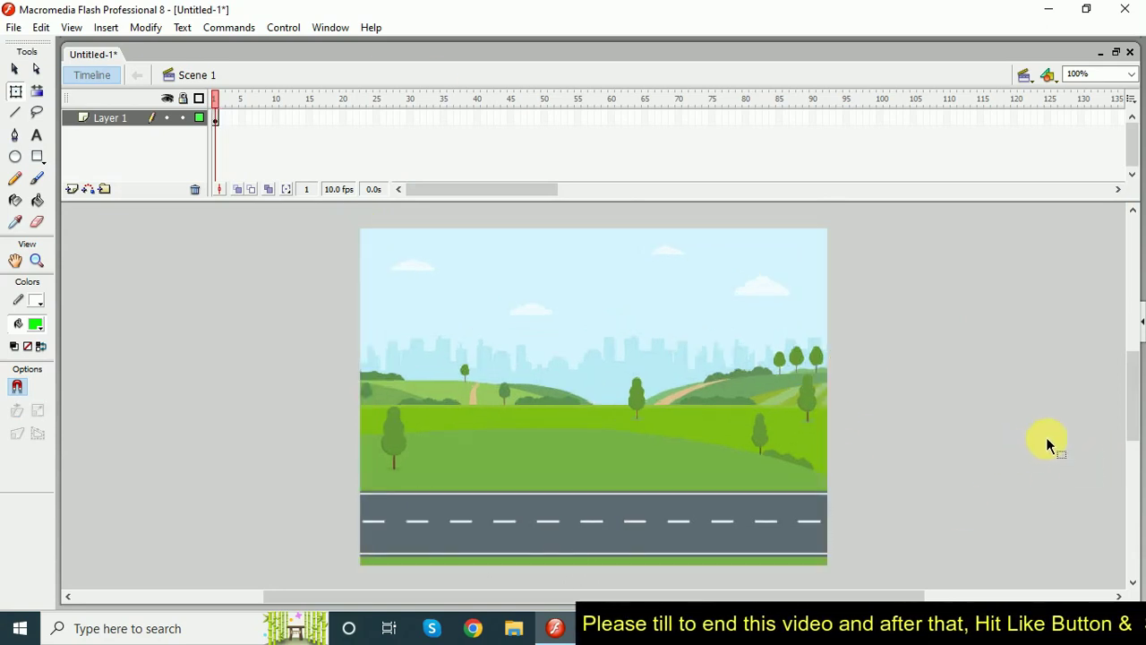
Rename the scenery image's layer to "Scenry".
{"action": "double_click", "coordinate": [112, 121]}
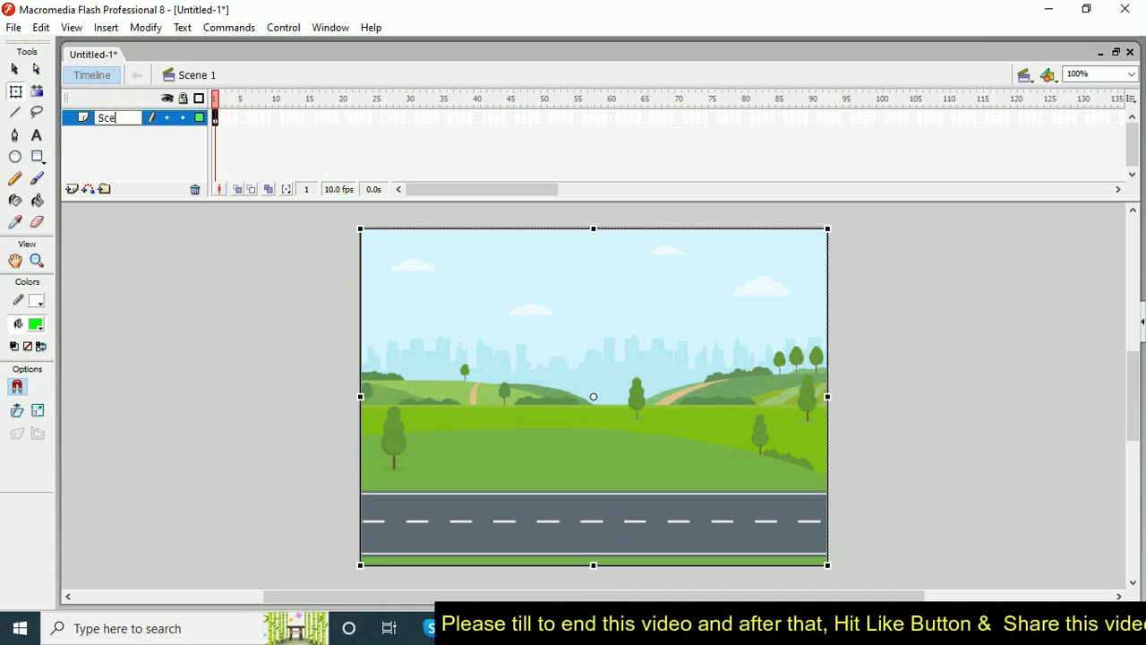
{"action": "left_click", "coordinate": [343, 171]}
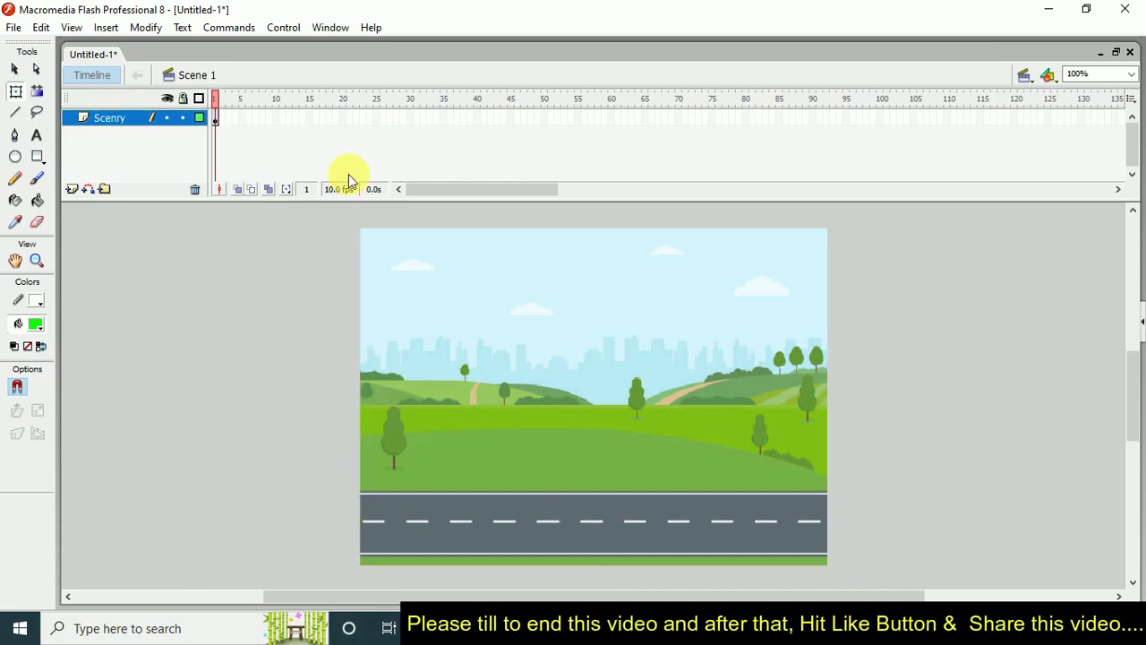
{"action": "left_click", "coordinate": [279, 466]}
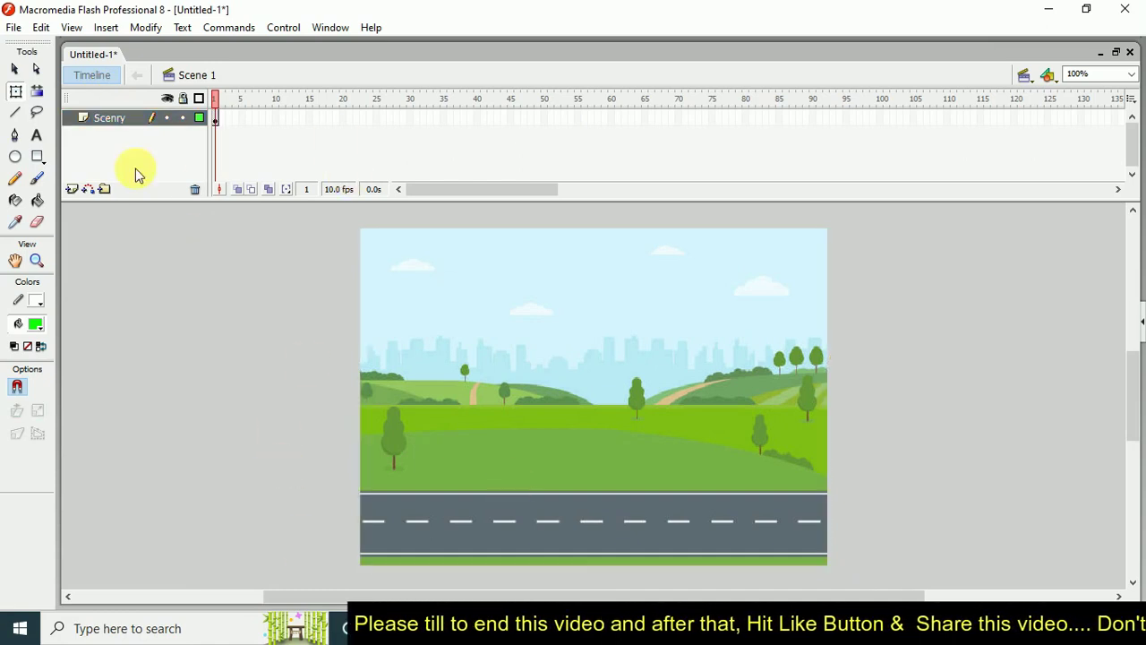
Add a new layer above Scenry and name it "Poll".
{"action": "left_click", "coordinate": [73, 190]}
{"action": "double_click", "coordinate": [115, 119]}
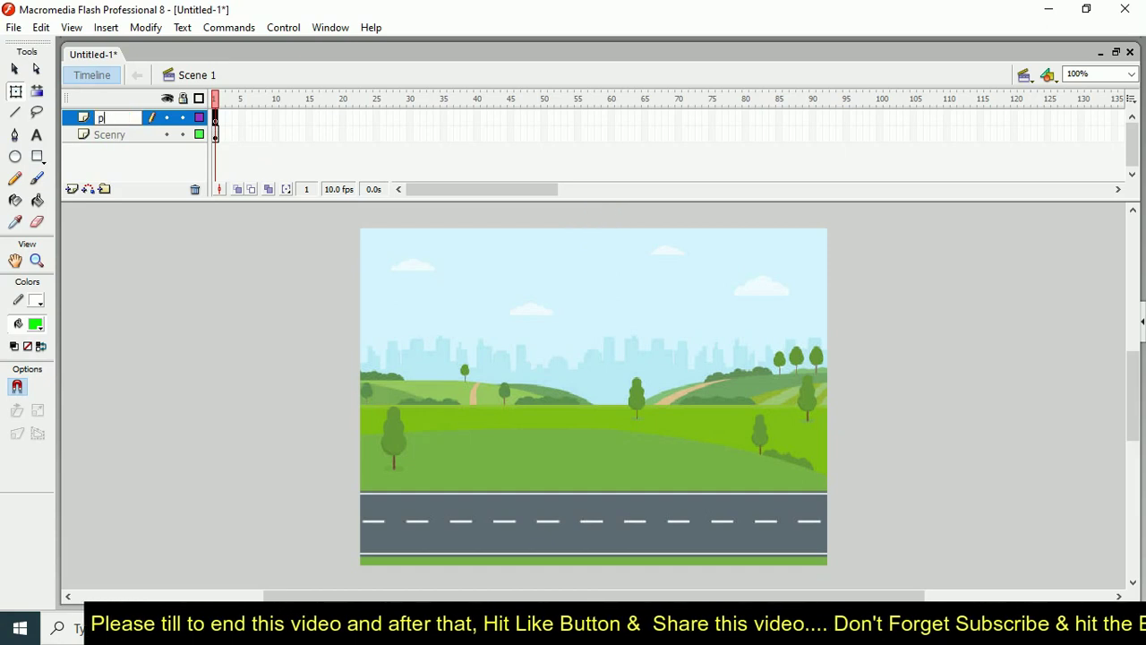
{"action": "type", "text": "Poll"}
{"action": "key", "text": "Return"}
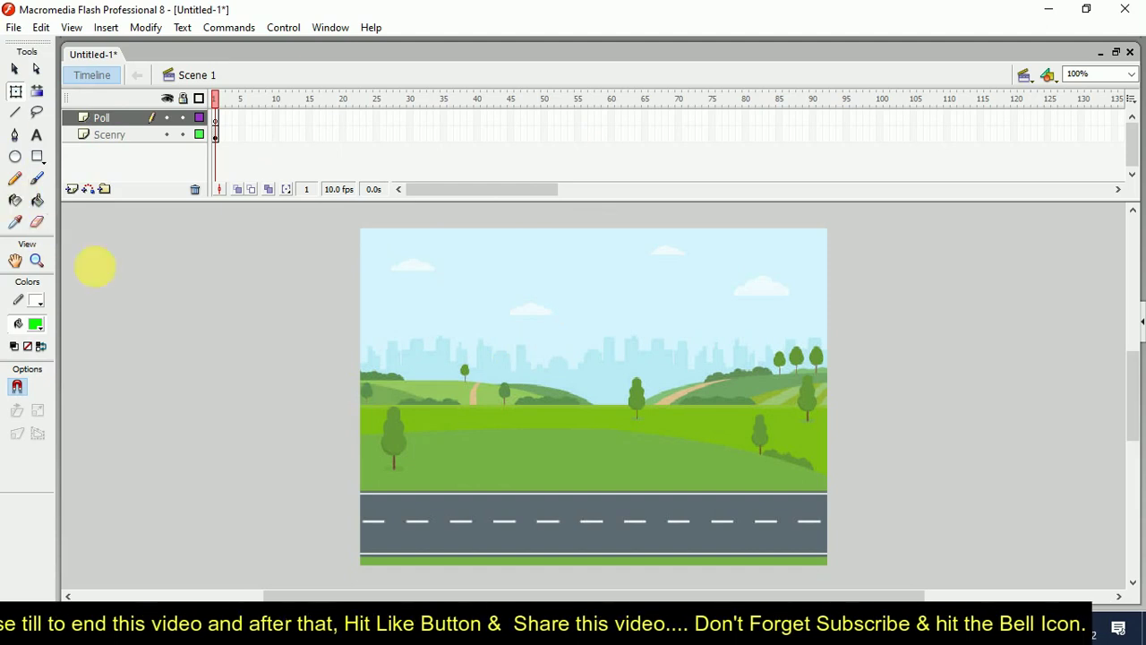
Draw a tall rectangle with a 10-point corner radius beside the stage's left edge on the Poll layer.
{"action": "left_click", "coordinate": [38, 160]}
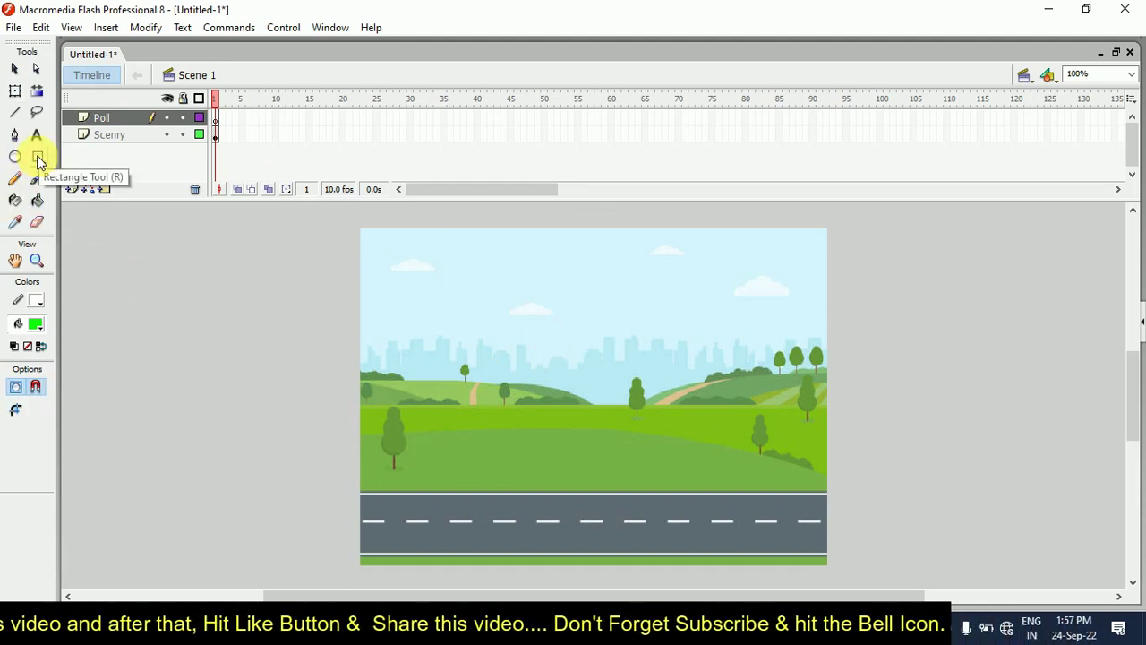
{"action": "left_click", "coordinate": [13, 412]}
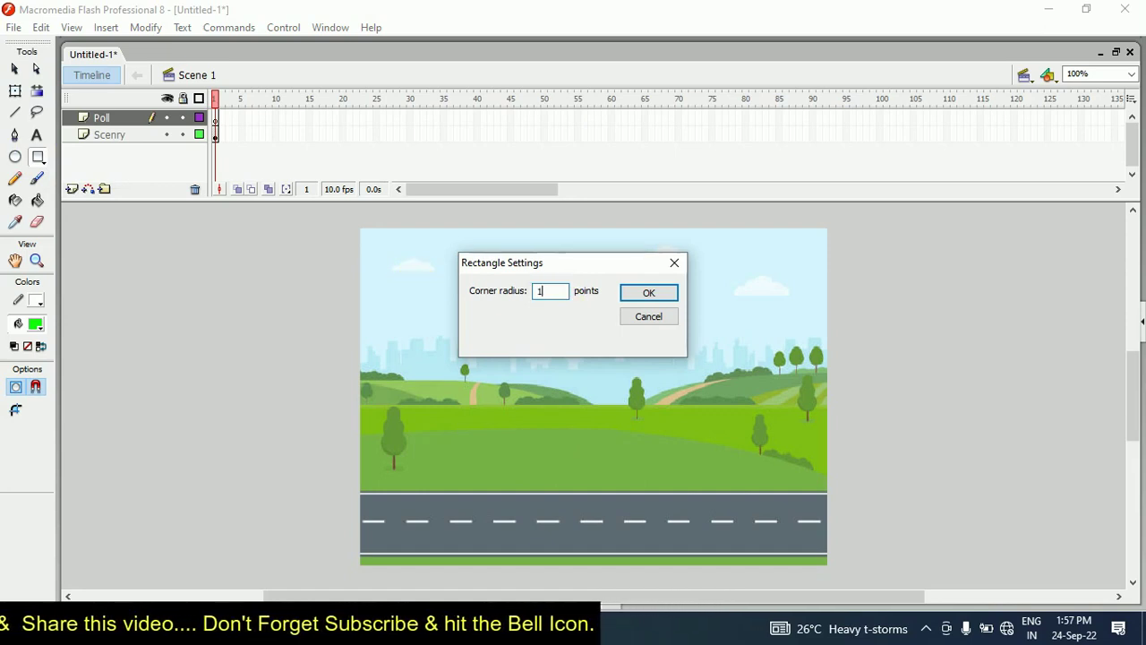
{"action": "type", "text": "10"}
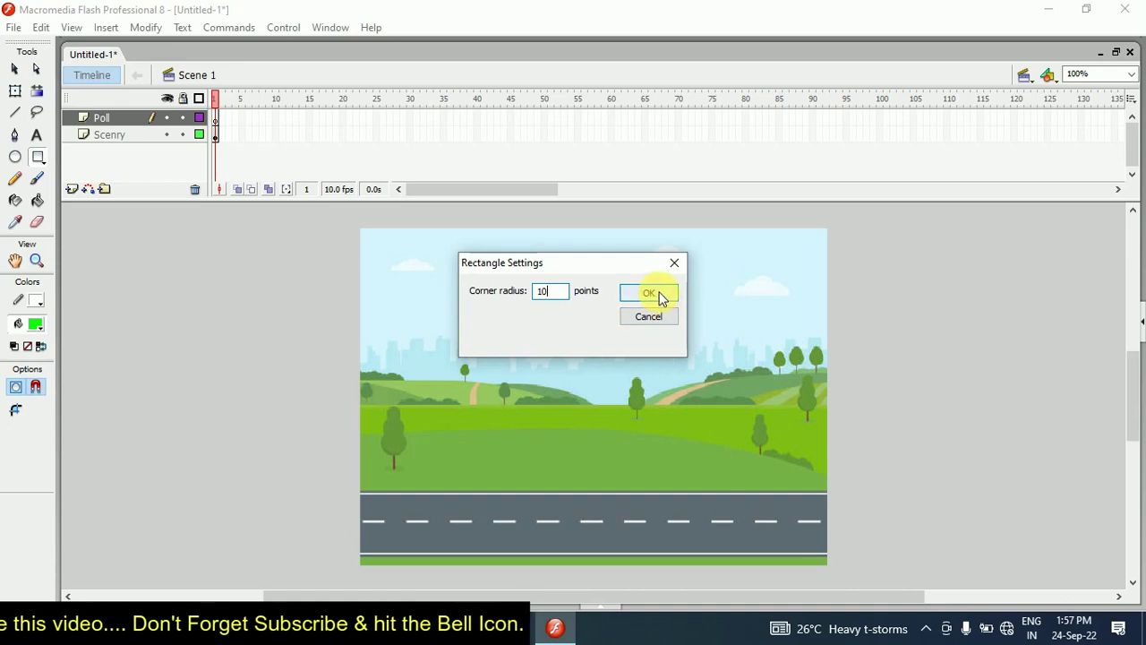
{"action": "left_click", "coordinate": [659, 298]}
{"action": "left_click_drag", "start_coordinate": [232, 293], "coordinate": [301, 508]}
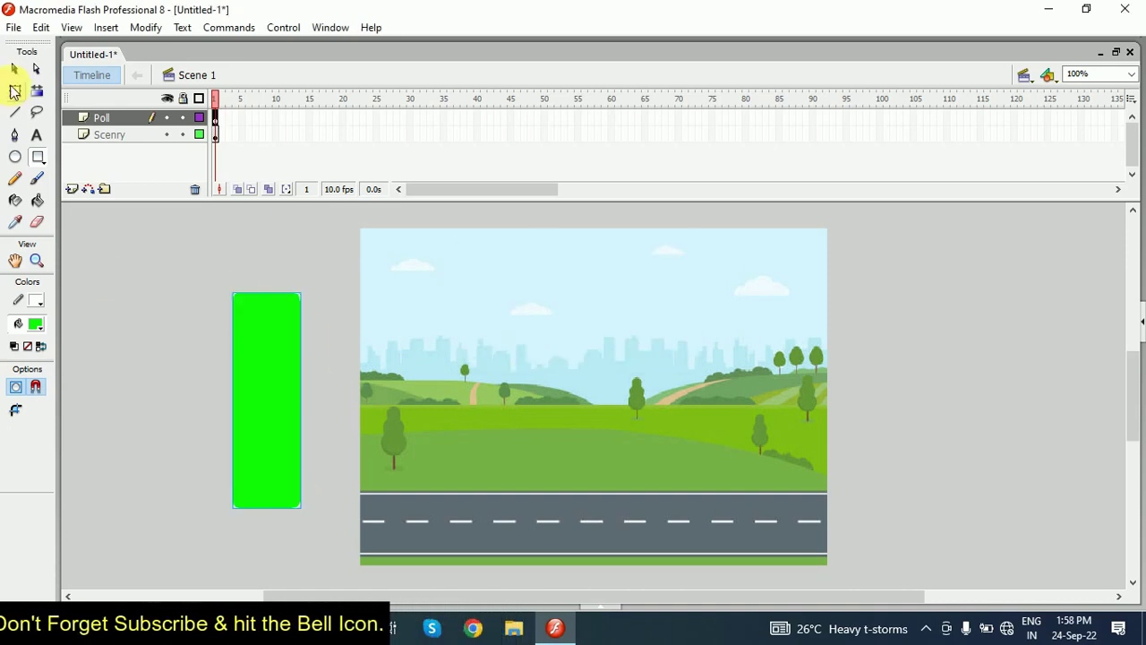
Remove the rounded rectangle's stroke and change its fill to black.
{"action": "left_click", "coordinate": [15, 93]}
{"action": "left_click", "coordinate": [203, 270]}
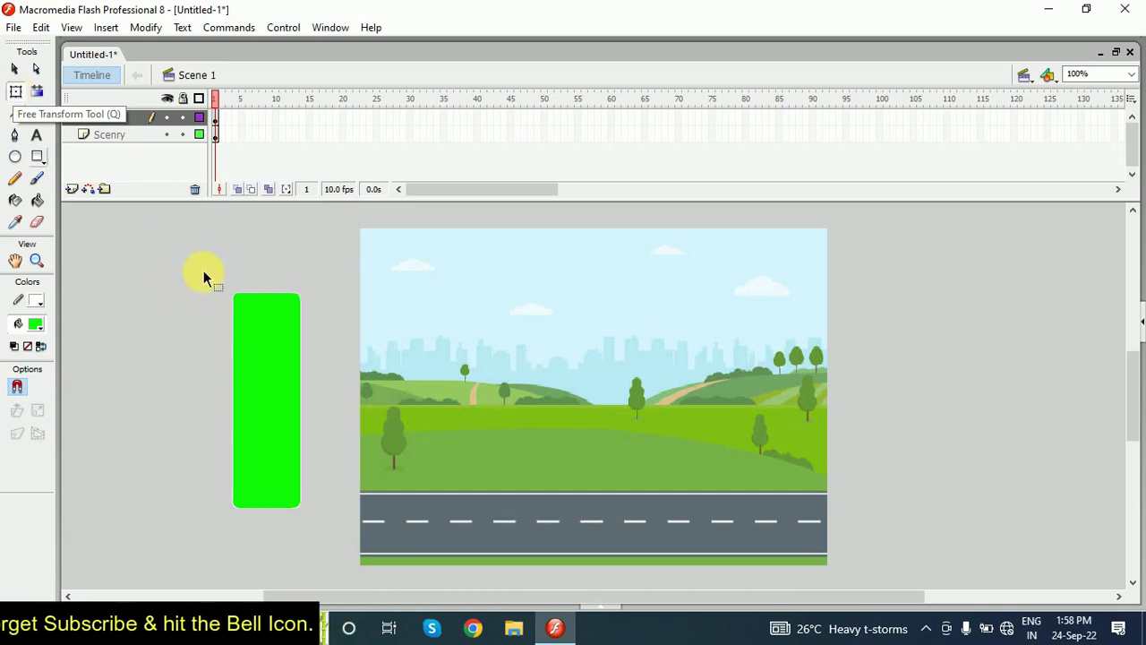
{"action": "left_click_drag", "start_coordinate": [314, 518], "coordinate": [351, 581]}
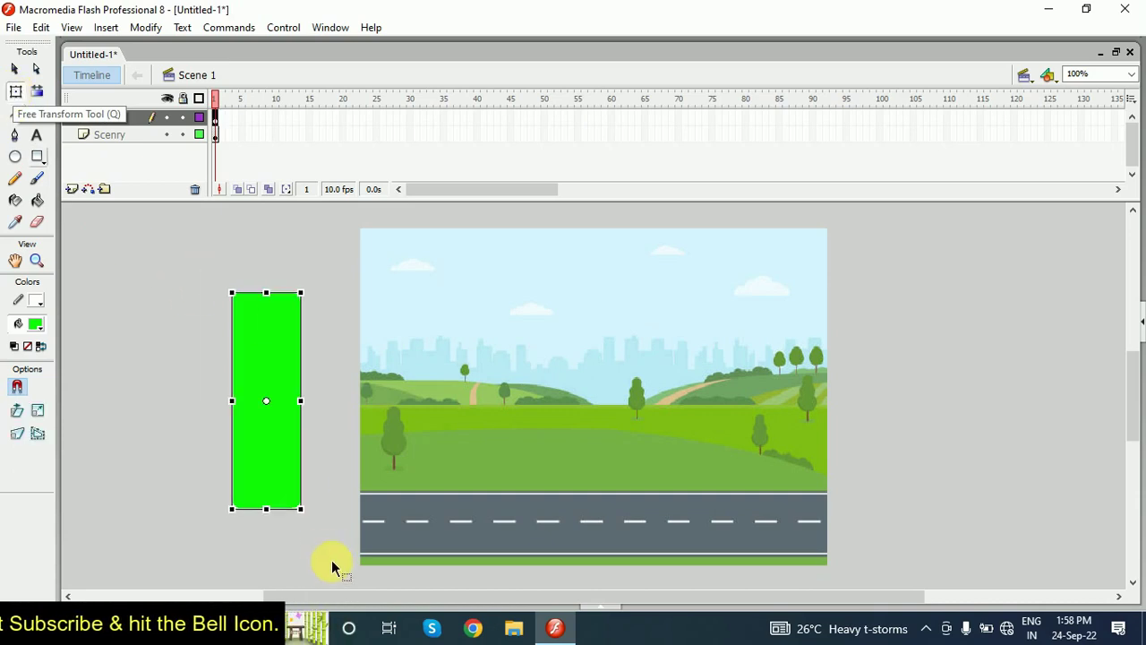
{"action": "left_click", "coordinate": [39, 301]}
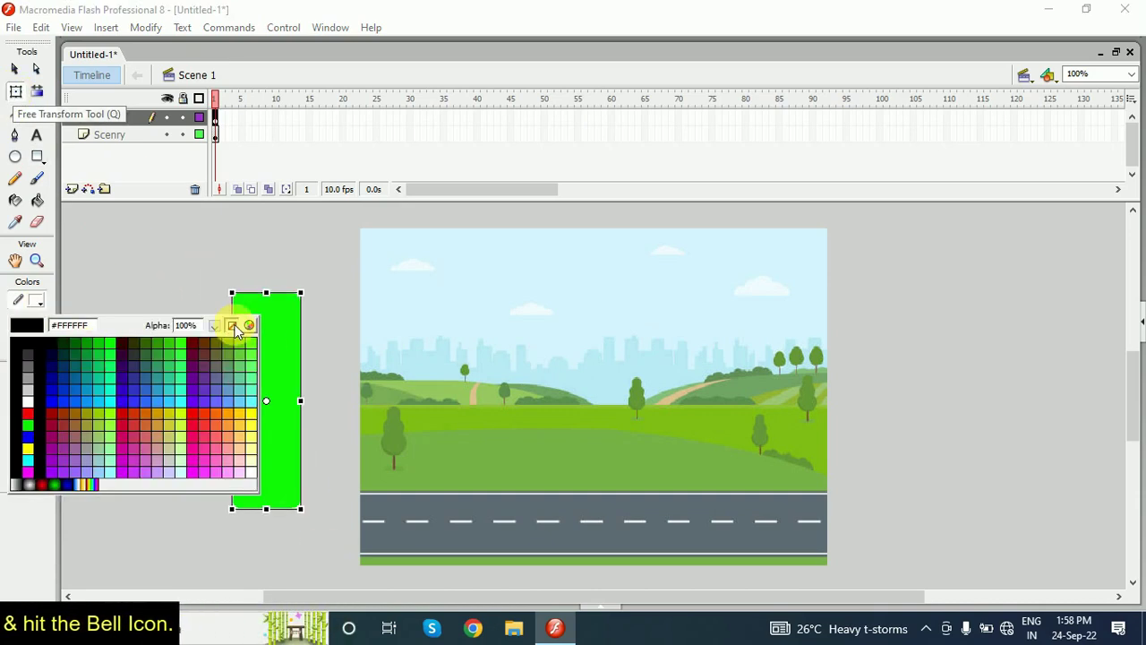
{"action": "left_click", "coordinate": [233, 327]}
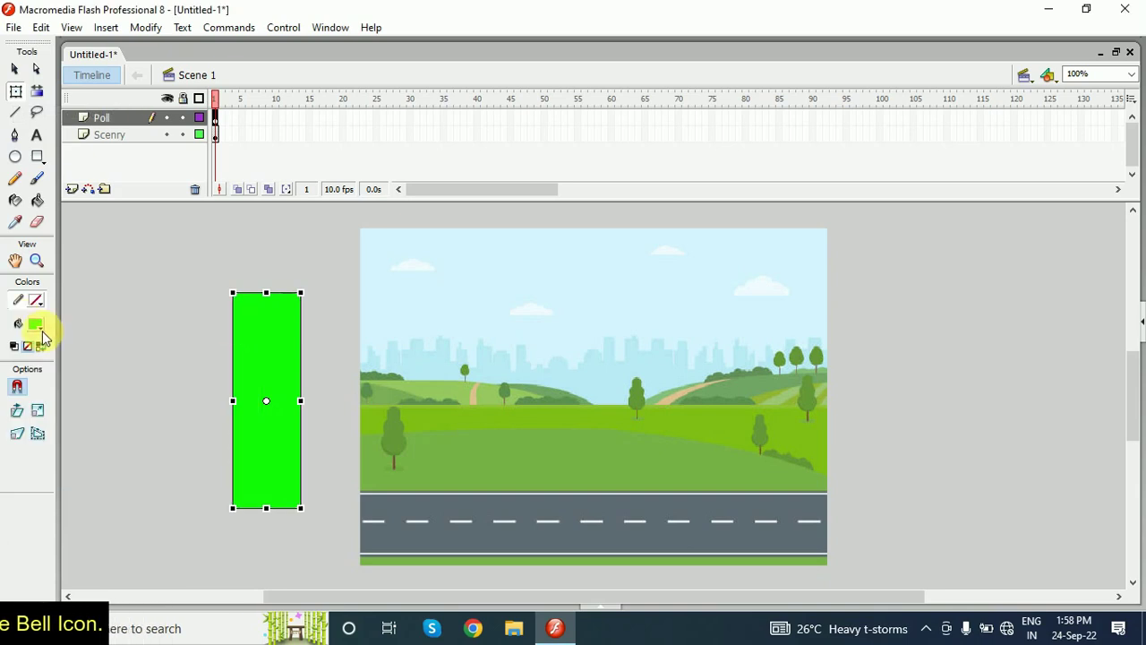
{"action": "left_click", "coordinate": [39, 327]}
{"action": "left_click", "coordinate": [42, 374]}
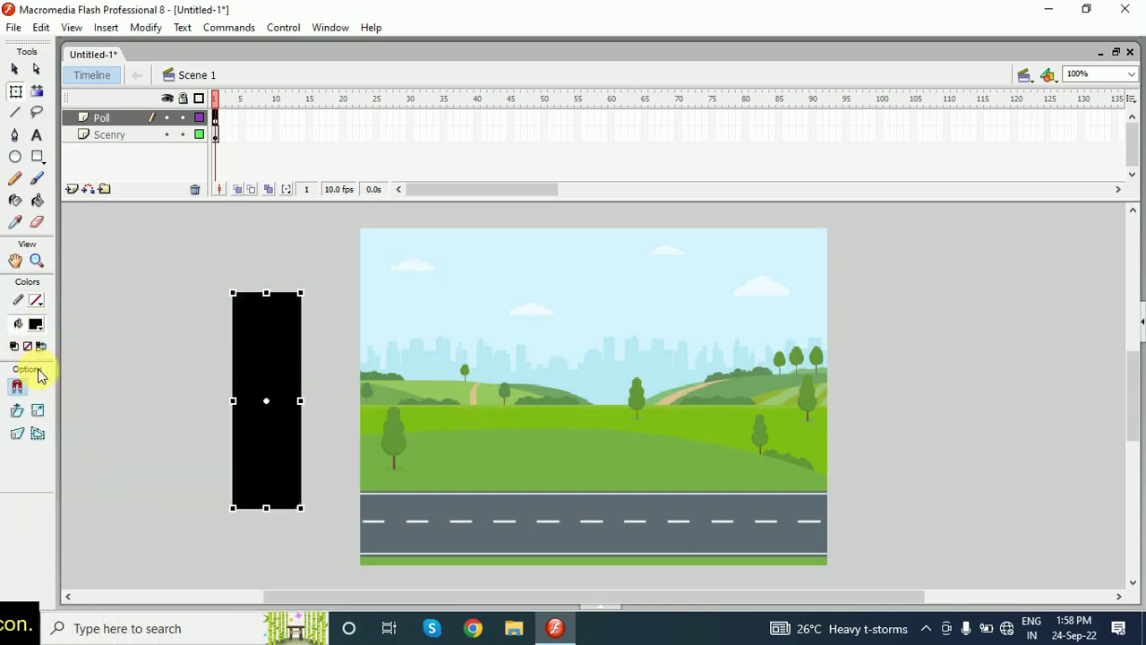
{"action": "left_click", "coordinate": [144, 398]}
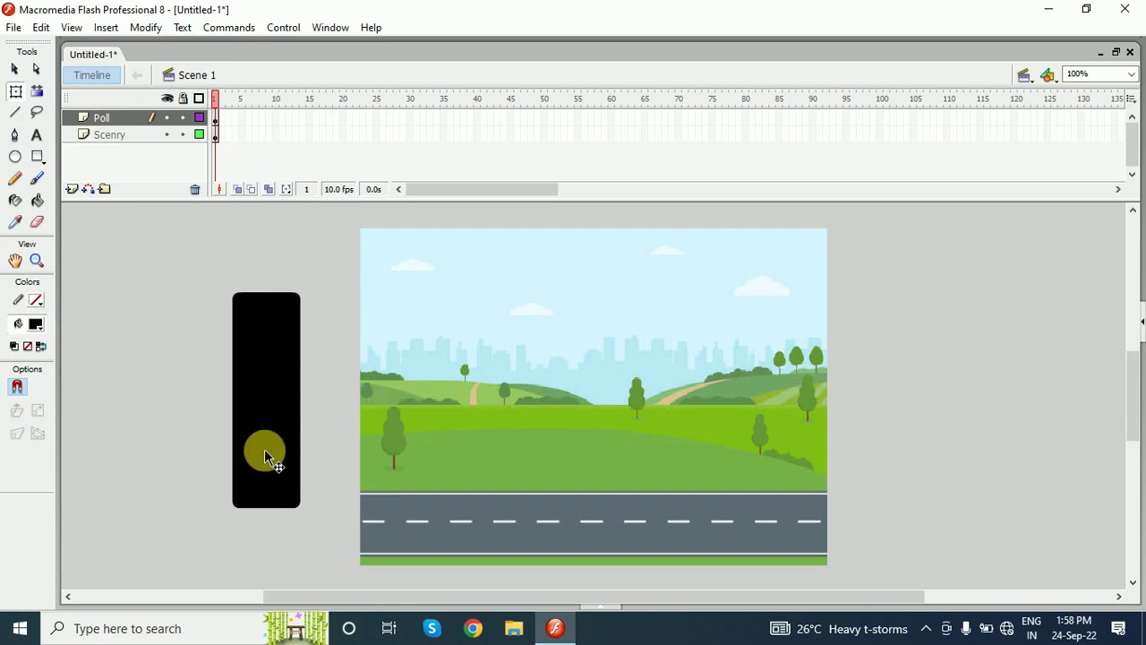
Move the black rectangle onto the lower left of the scenery and make it slightly narrower and shorter.
{"action": "left_click_drag", "start_coordinate": [266, 457], "coordinate": [390, 499]}
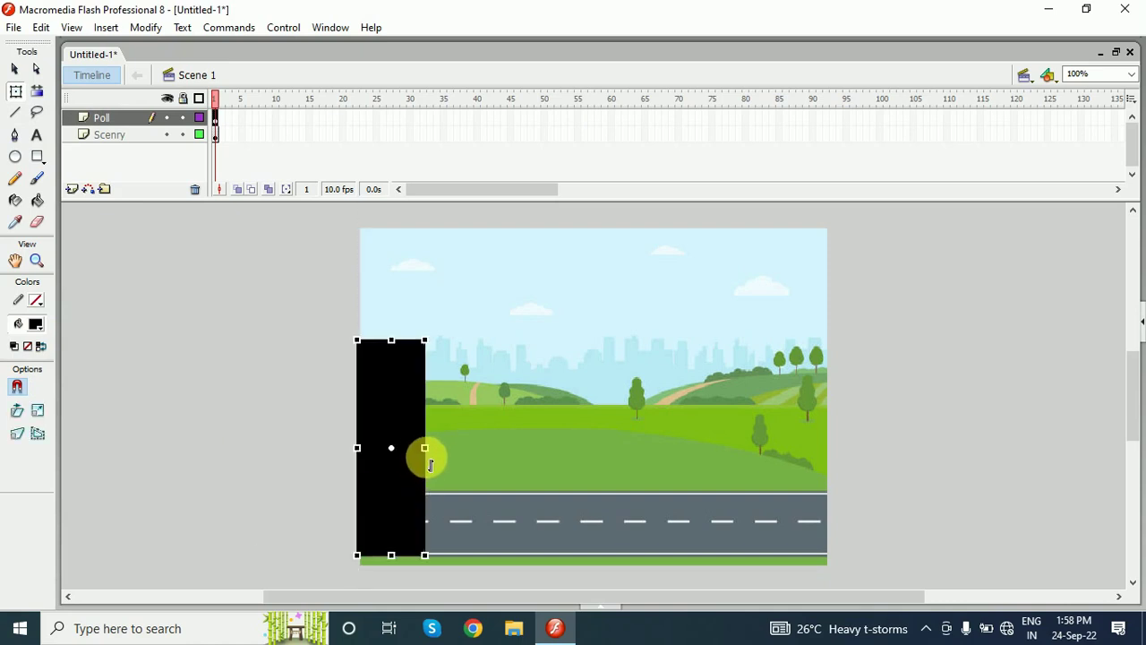
{"action": "left_click_drag", "start_coordinate": [425, 447], "coordinate": [421, 448]}
{"action": "left_click_drag", "start_coordinate": [390, 341], "coordinate": [389, 350]}
{"action": "left_click", "coordinate": [263, 456]}
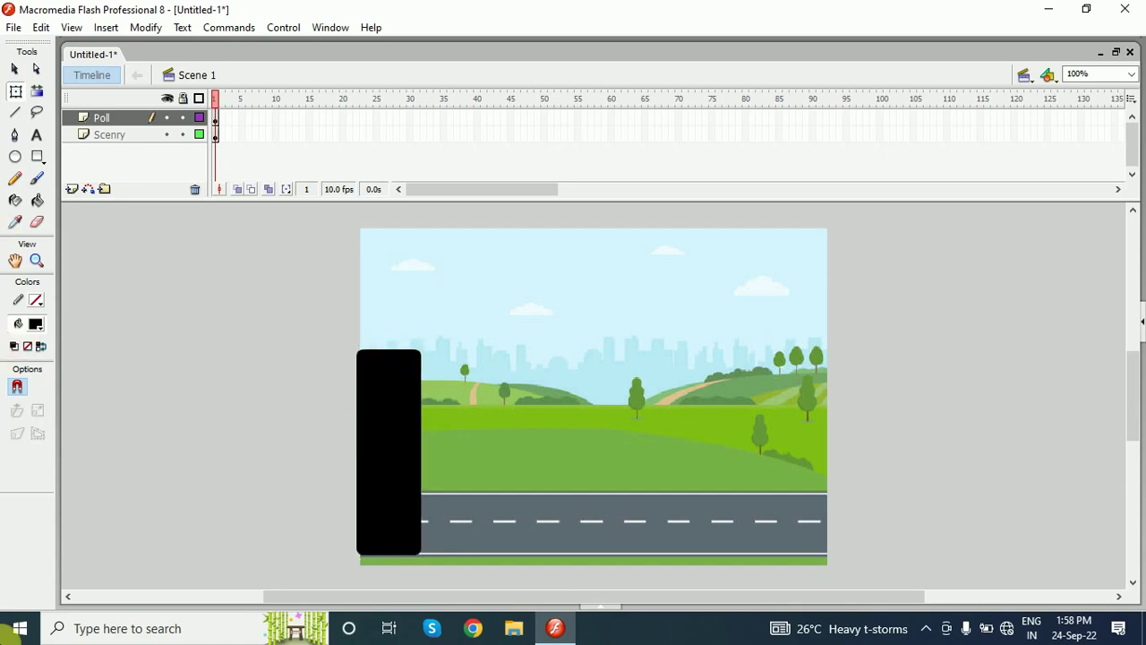
Nudge the black rectangle to the right until its side lines up with the stage's left edge.
{"action": "left_click", "coordinate": [407, 454]}
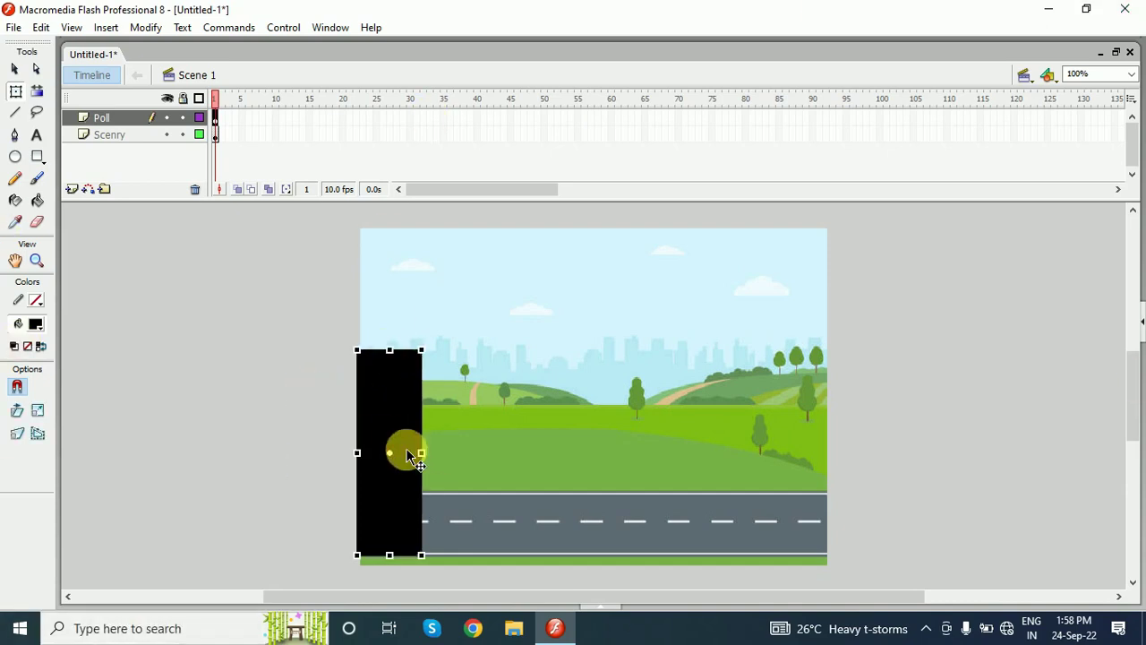
{"action": "key", "text": "Right"}
{"action": "key", "text": "Right"}
{"action": "key", "text": "Right"}
{"action": "key", "text": "Right"}
{"action": "key", "text": "Right"}
{"action": "key", "text": "Left"}
{"action": "key", "text": "Left"}
{"action": "key", "text": "Left"}
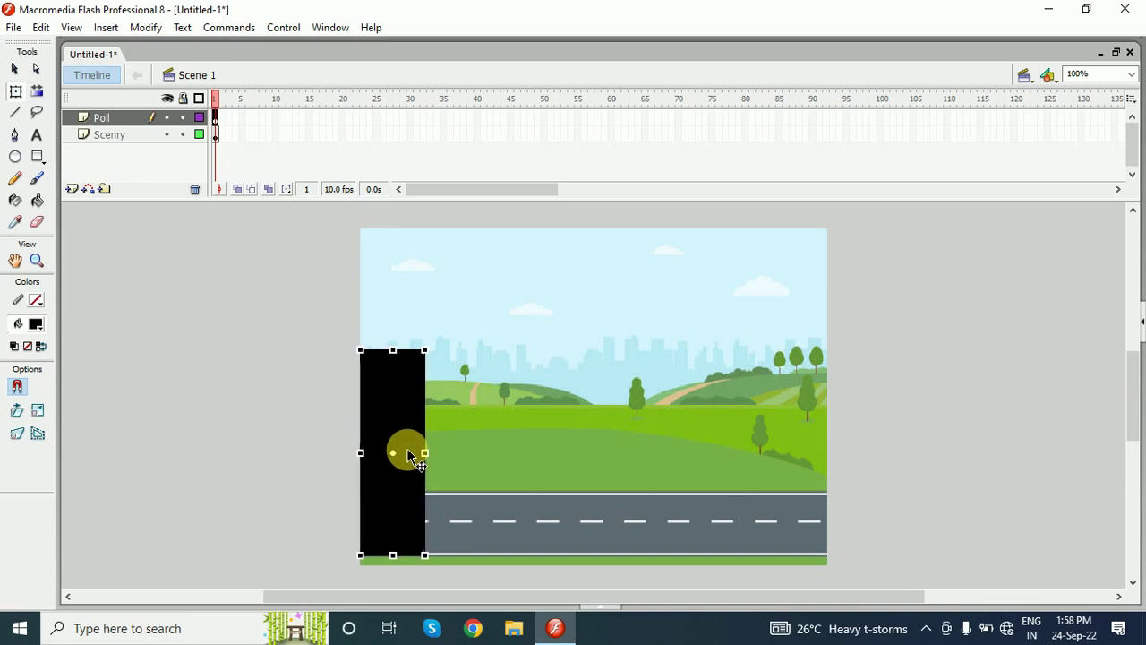
{"action": "left_click", "coordinate": [301, 451]}
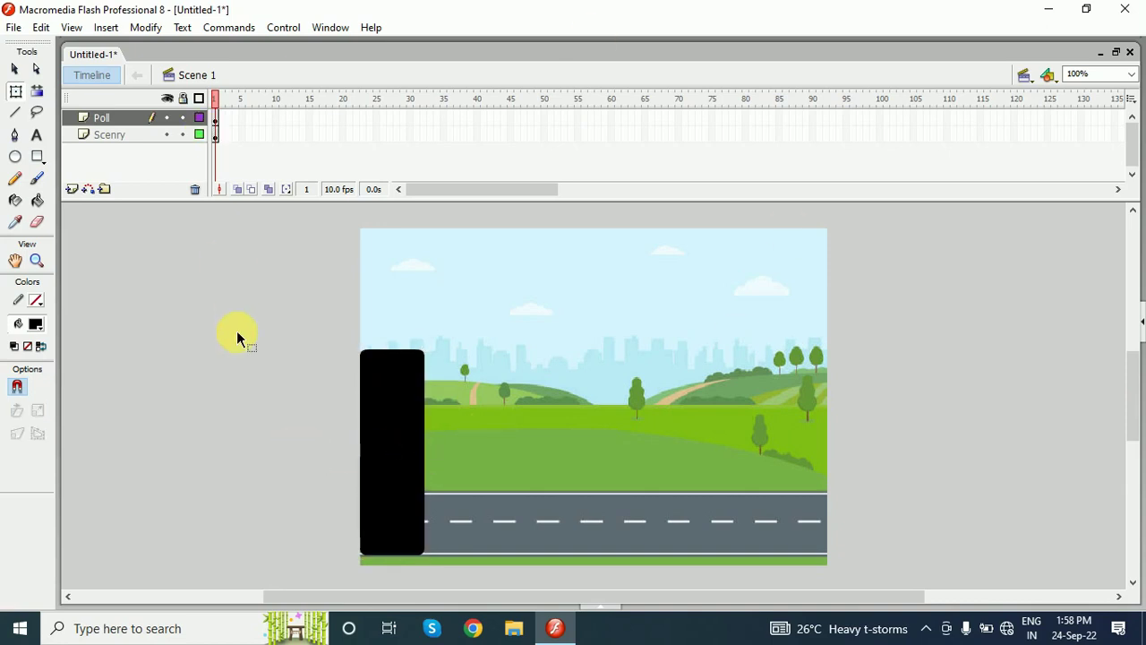
Add a layer named Red Light above the Poll layer.
{"action": "left_click", "coordinate": [72, 190]}
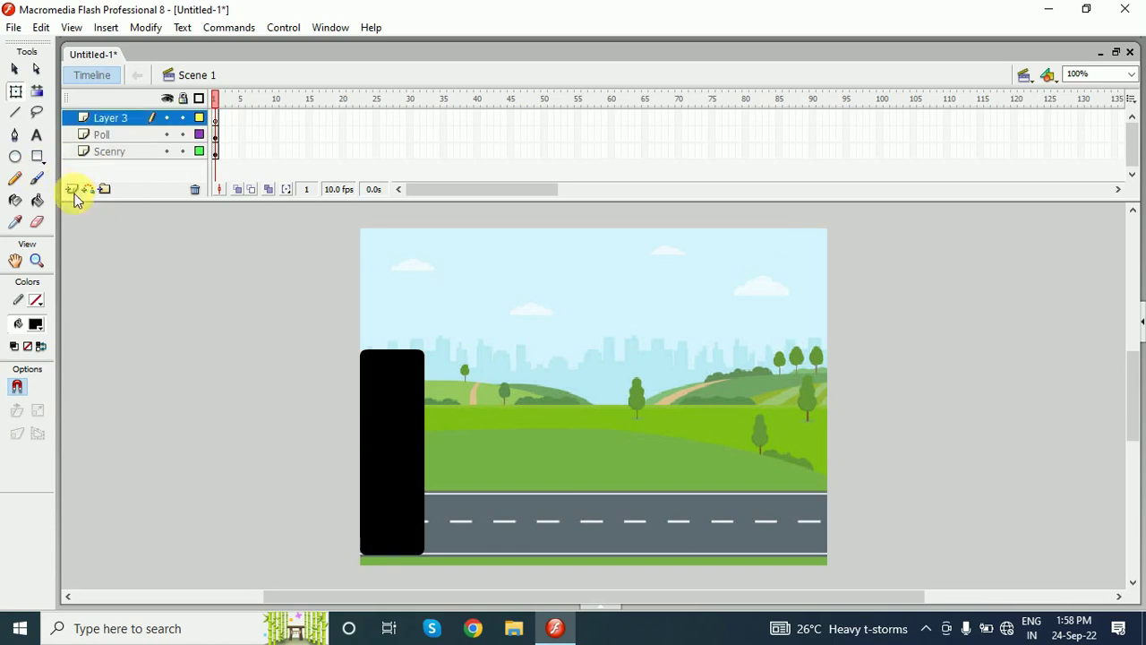
{"action": "double_click", "coordinate": [111, 119]}
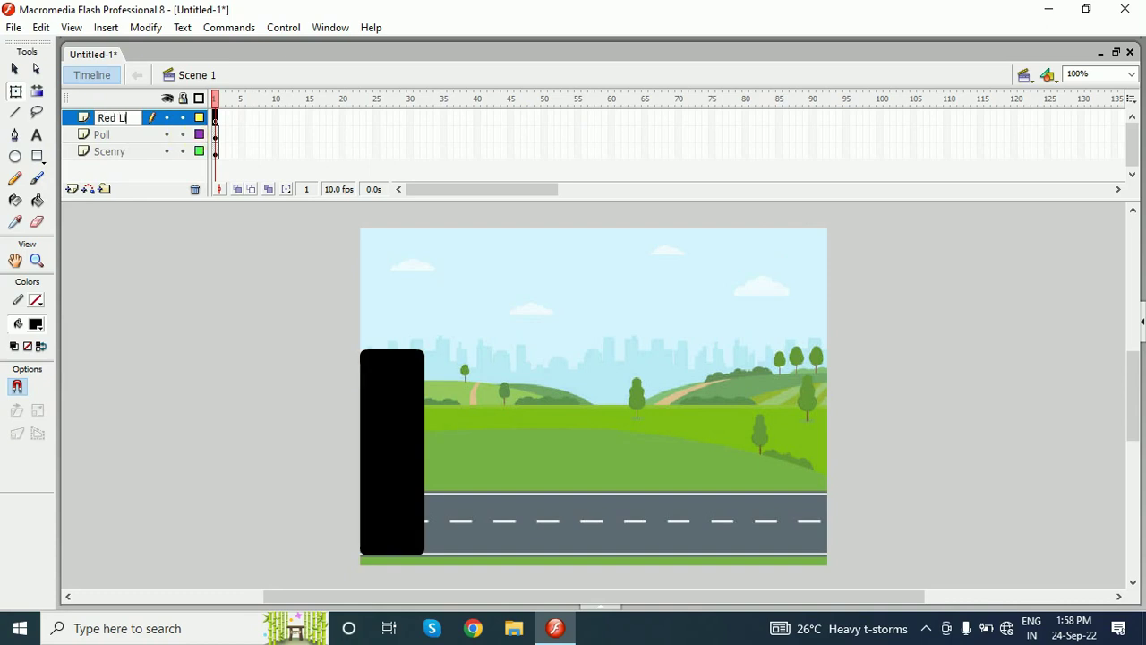
{"action": "key", "text": "Return"}
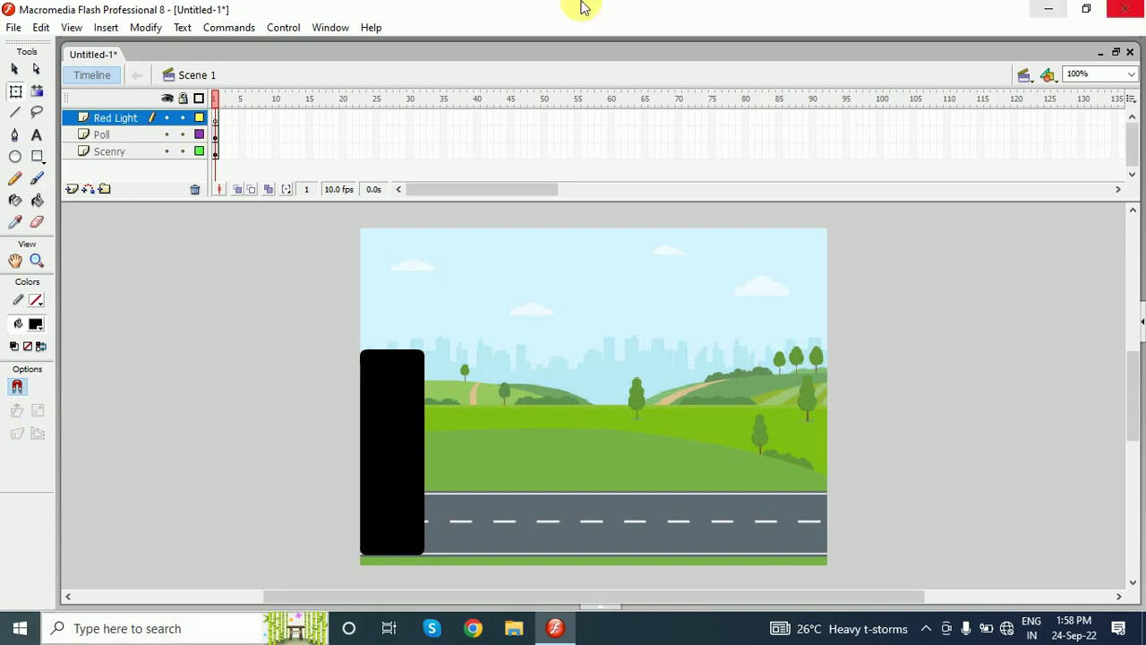
Draw a circle beside the stage's left edge on the Red Light layer and fill it white.
{"action": "left_click", "coordinate": [16, 160]}
{"action": "left_click_drag", "start_coordinate": [137, 247], "coordinate": [203, 313]}
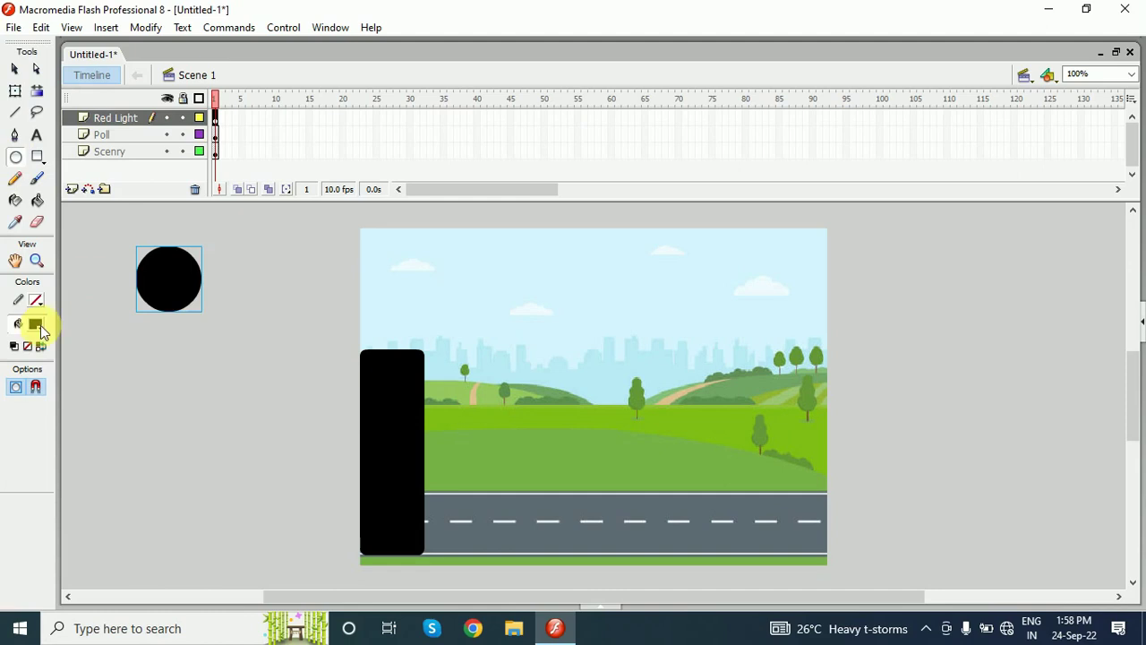
{"action": "left_click", "coordinate": [36, 324]}
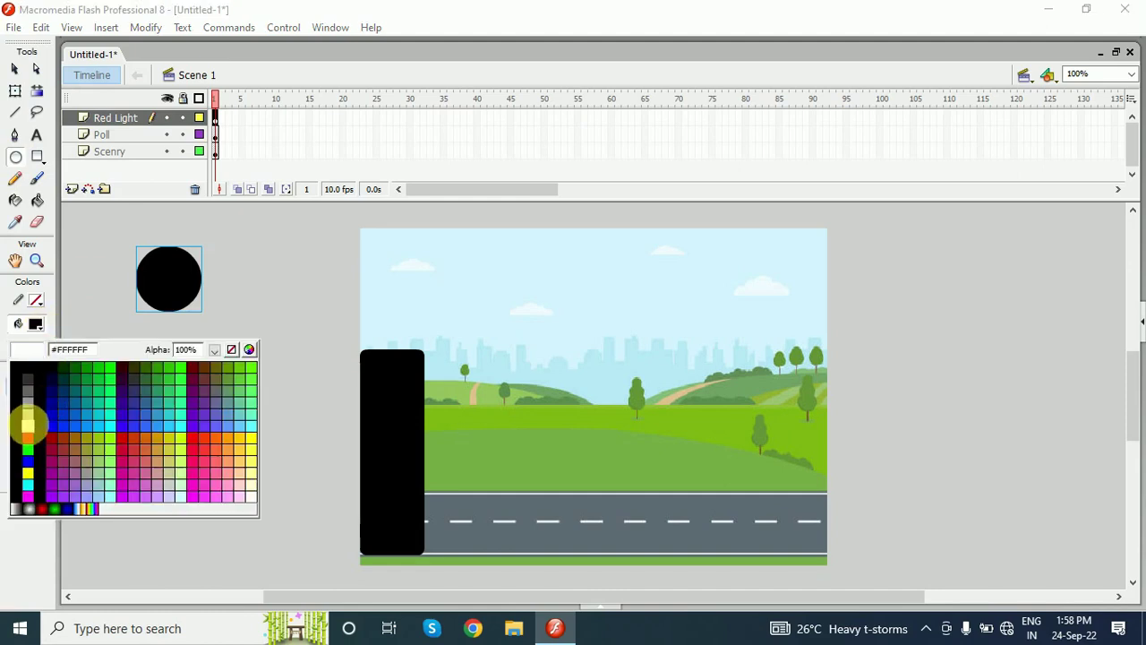
{"action": "left_click", "coordinate": [26, 425]}
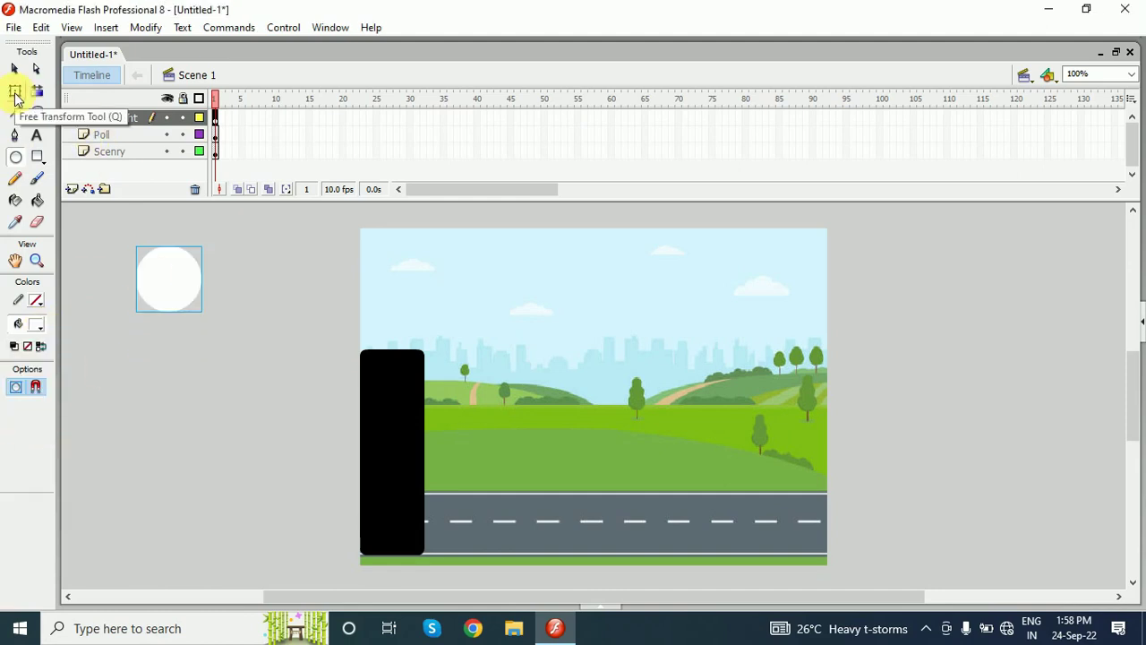
Shrink the white circle slightly and place it centred near the top of the black pole.
{"action": "left_click", "coordinate": [16, 99]}
{"action": "left_click", "coordinate": [82, 219]}
{"action": "left_click_drag", "start_coordinate": [179, 308], "coordinate": [386, 416]}
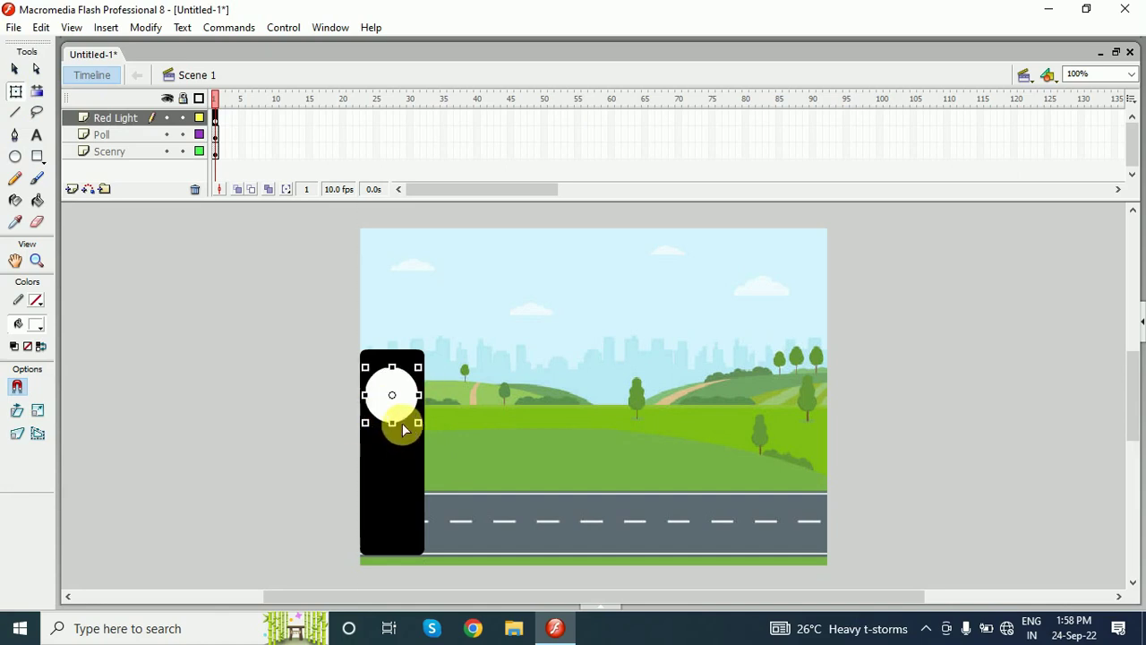
Add a layer named Yello Light and paste a copy of the white circle onto the middle of the pole.
{"action": "left_click", "coordinate": [73, 190]}
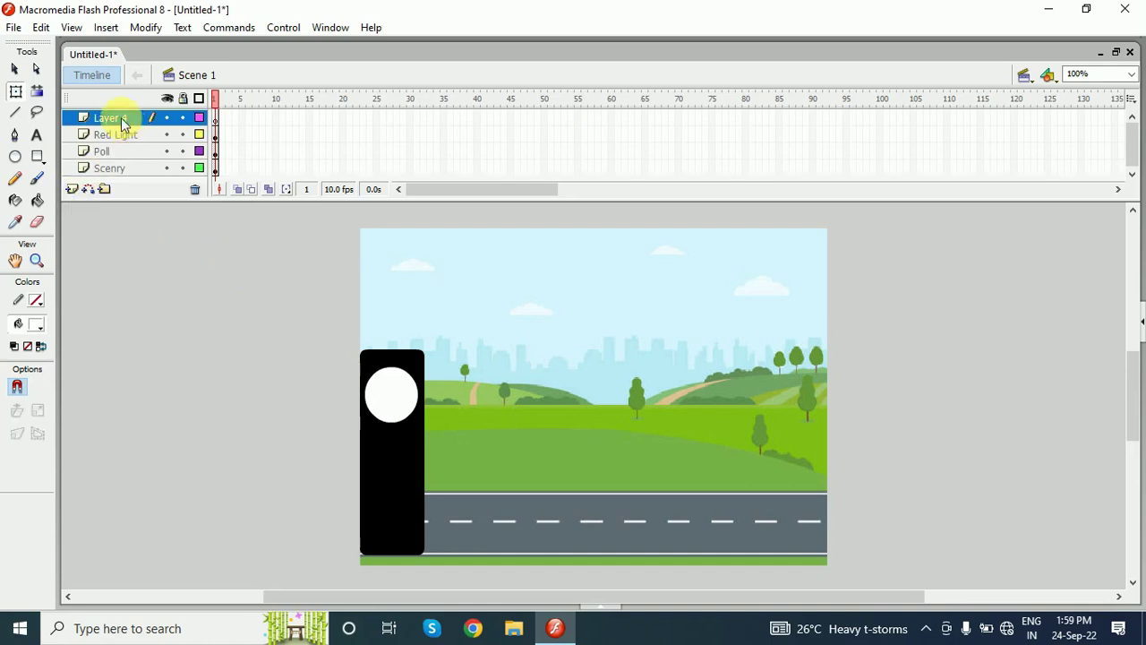
{"action": "double_click", "coordinate": [116, 118]}
{"action": "type", "text": "Yello"}
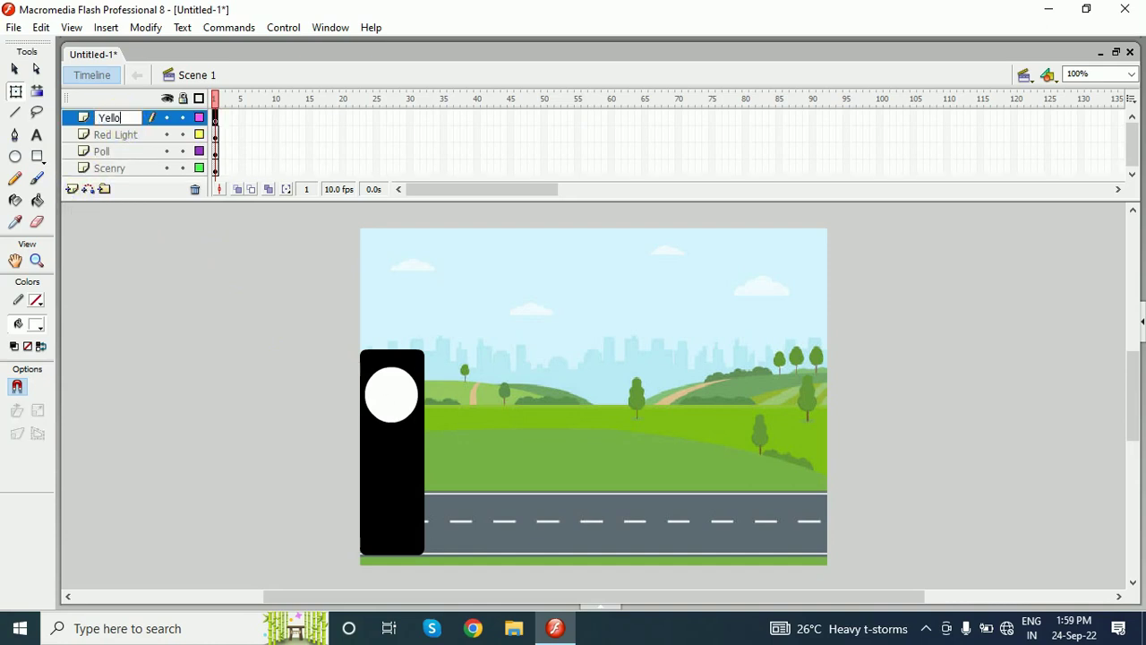
{"action": "type", "text": " Light"}
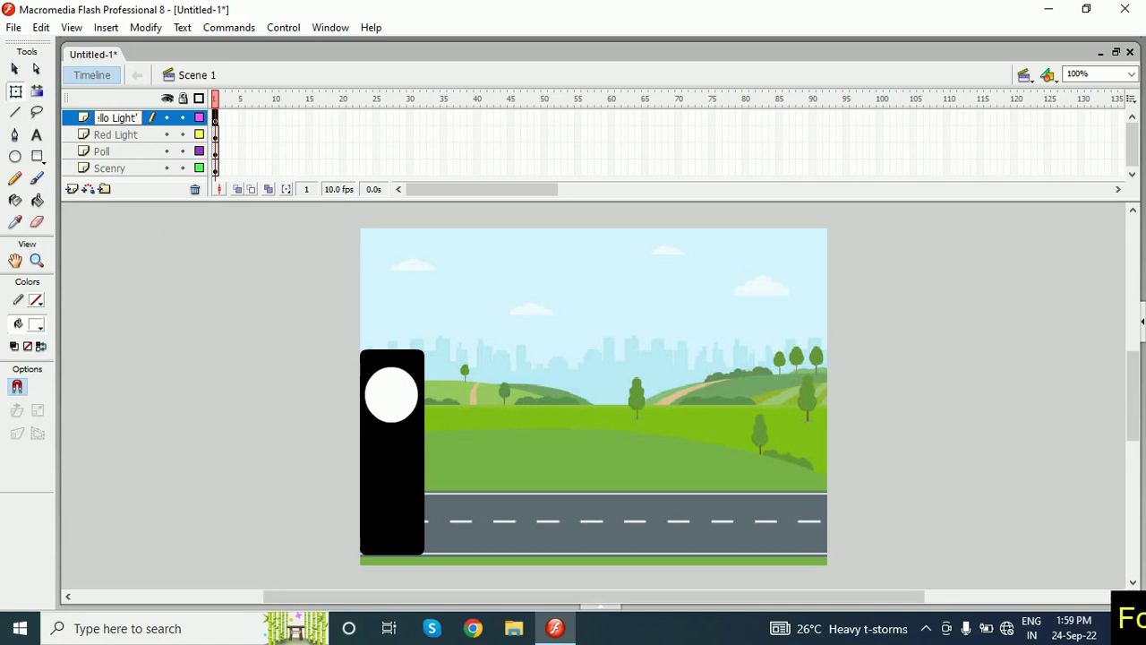
{"action": "key", "text": "Return"}
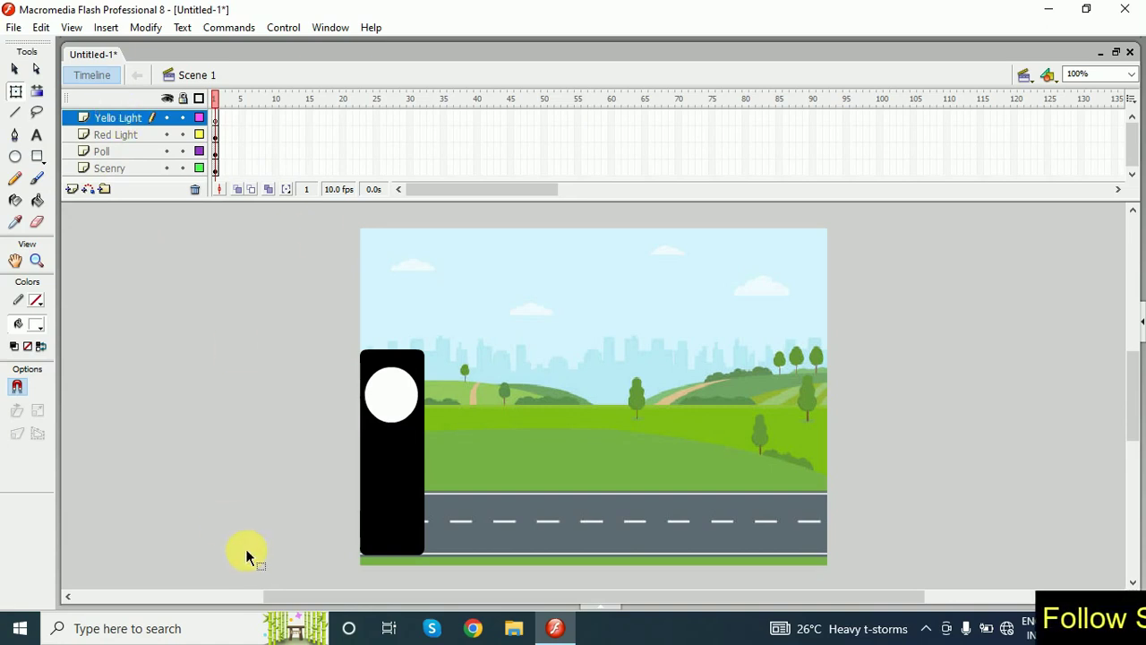
{"action": "key", "text": "ctrl+v"}
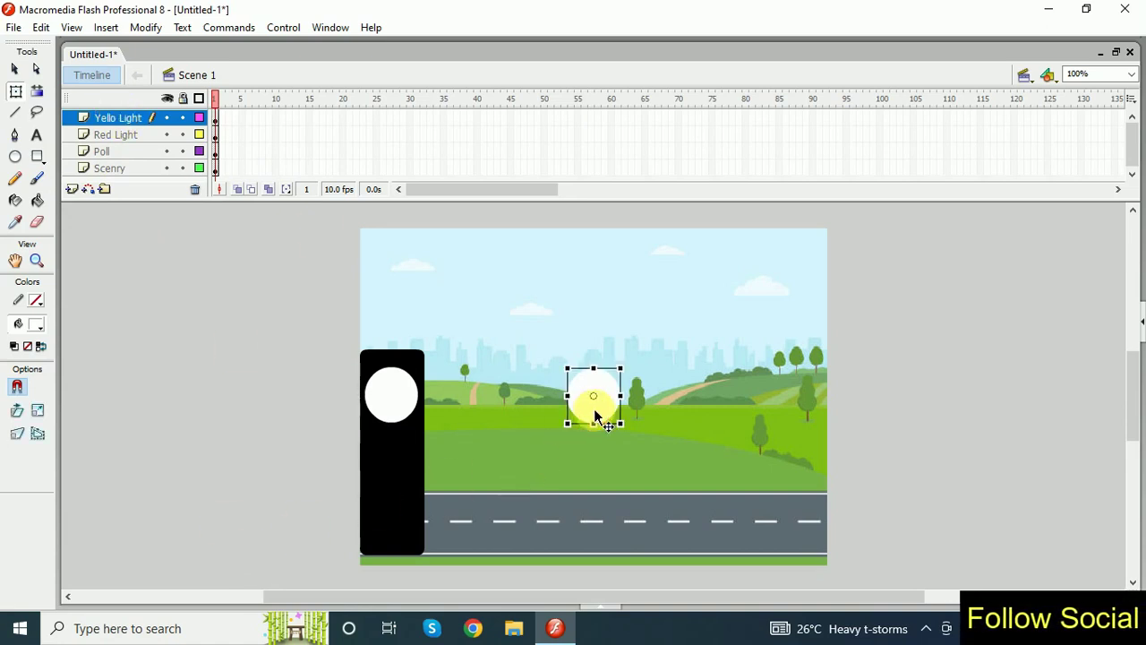
{"action": "left_click_drag", "start_coordinate": [594, 405], "coordinate": [393, 476]}
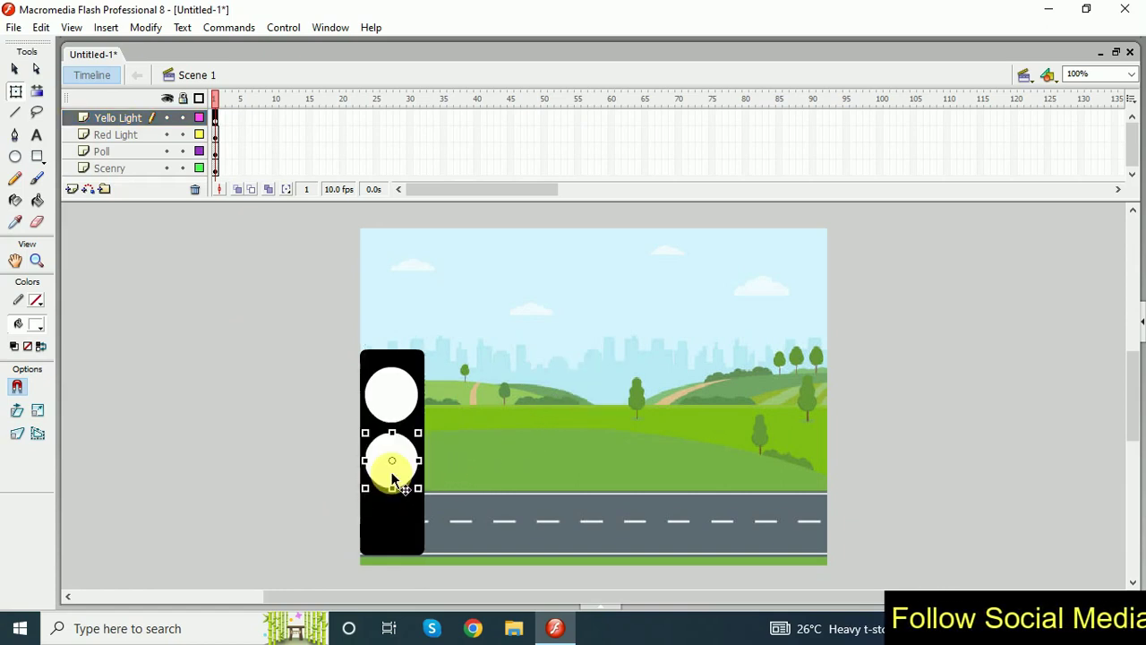
Add a layer named Green Light and paste another white circle onto the bottom of the pole.
{"action": "left_click", "coordinate": [73, 189]}
{"action": "double_click", "coordinate": [125, 118]}
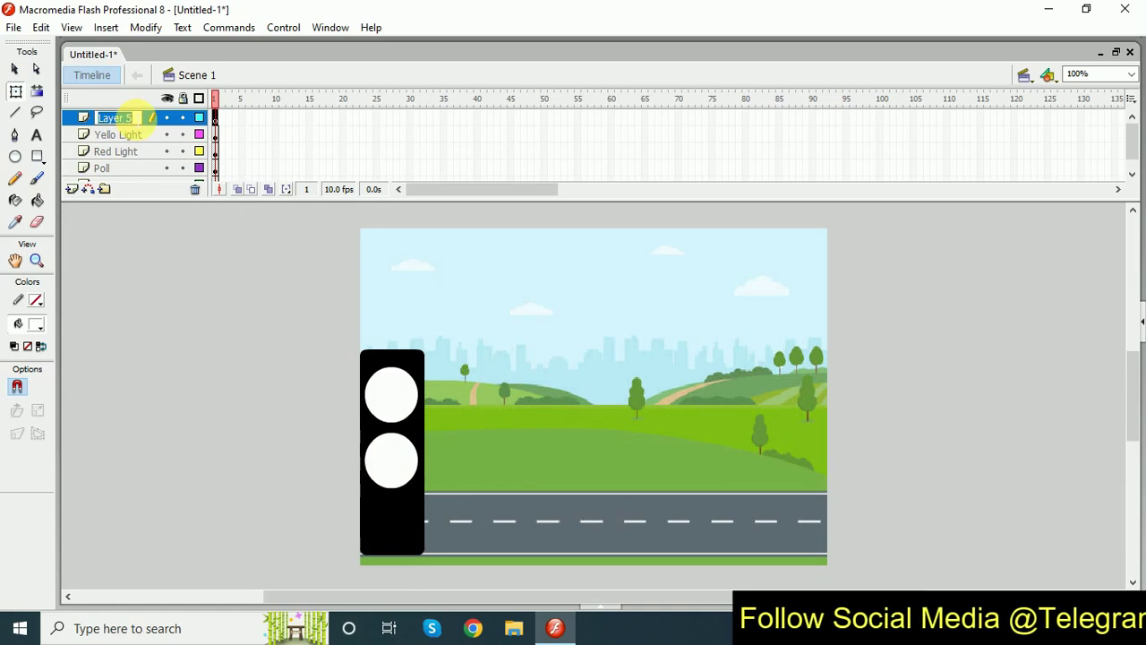
{"action": "type", "text": "Gr"}
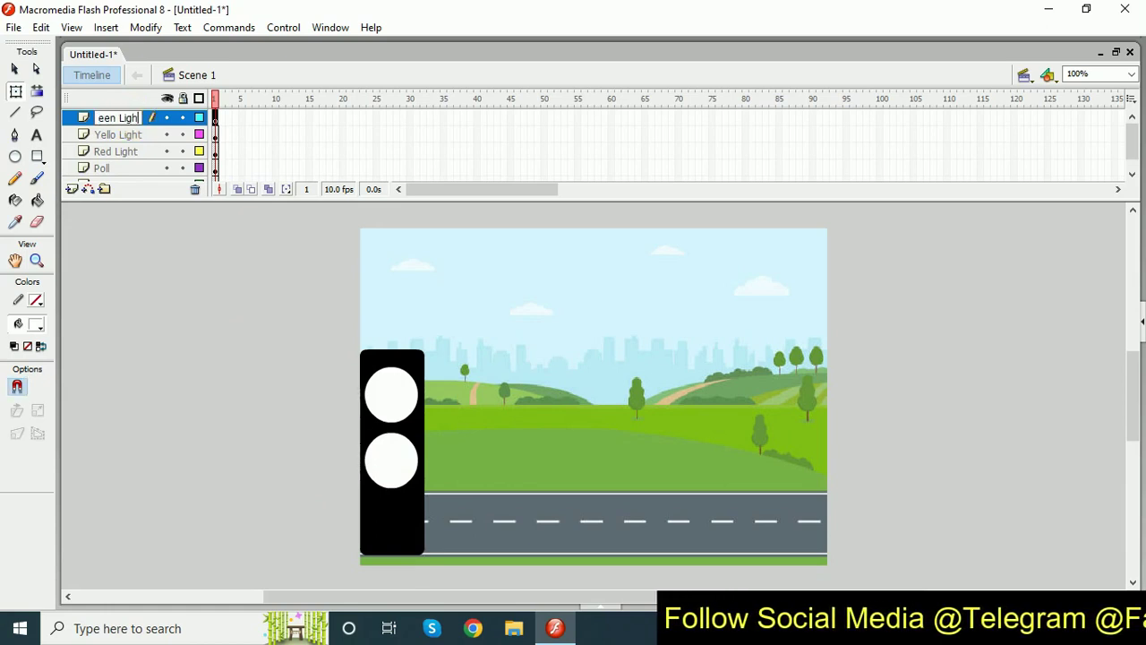
{"action": "type", "text": "een Light"}
{"action": "left_click", "coordinate": [113, 223]}
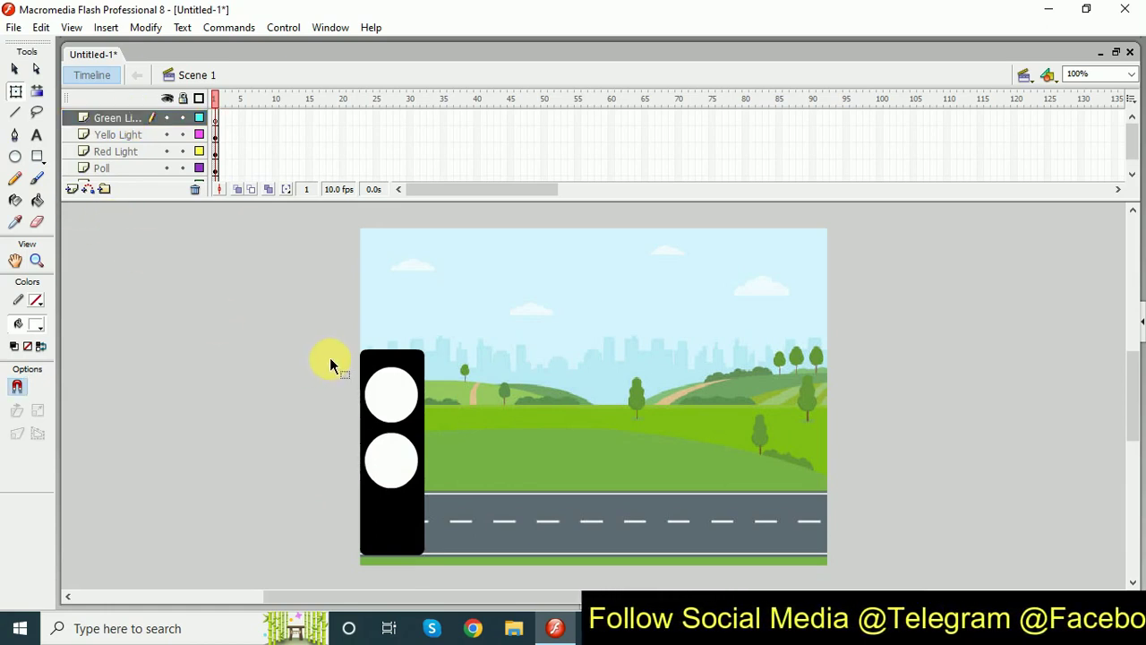
{"action": "key", "text": "ctrl+v"}
{"action": "left_click_drag", "start_coordinate": [594, 397], "coordinate": [392, 539]}
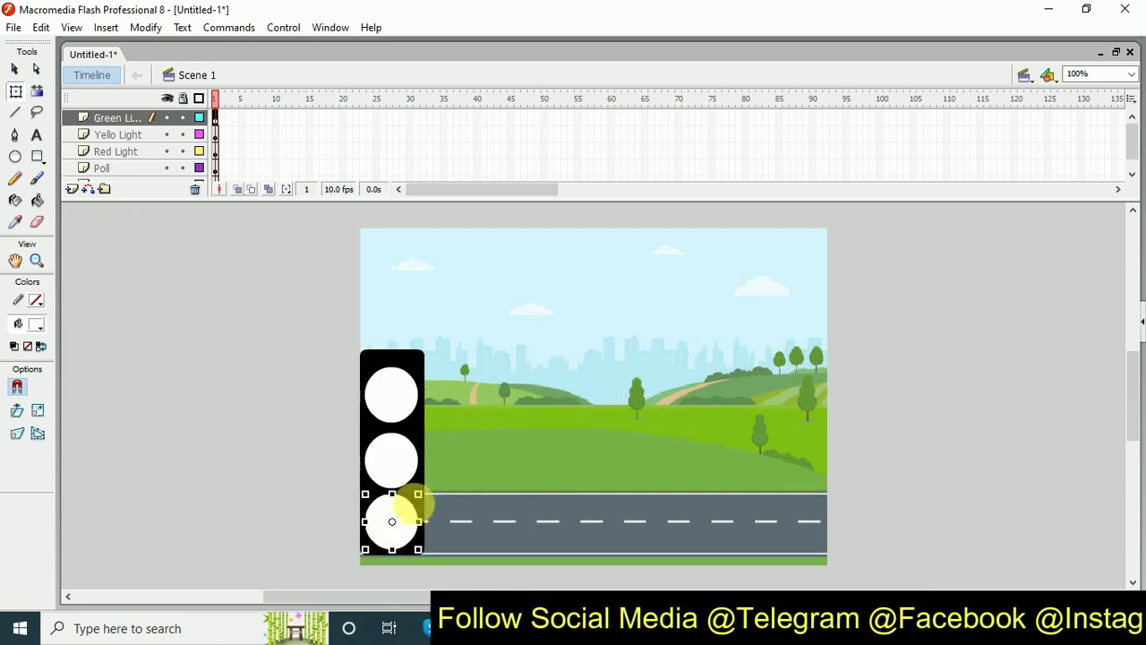
Shift the three white circles vertically until they are evenly spaced on the black pole.
{"action": "left_click", "coordinate": [399, 409]}
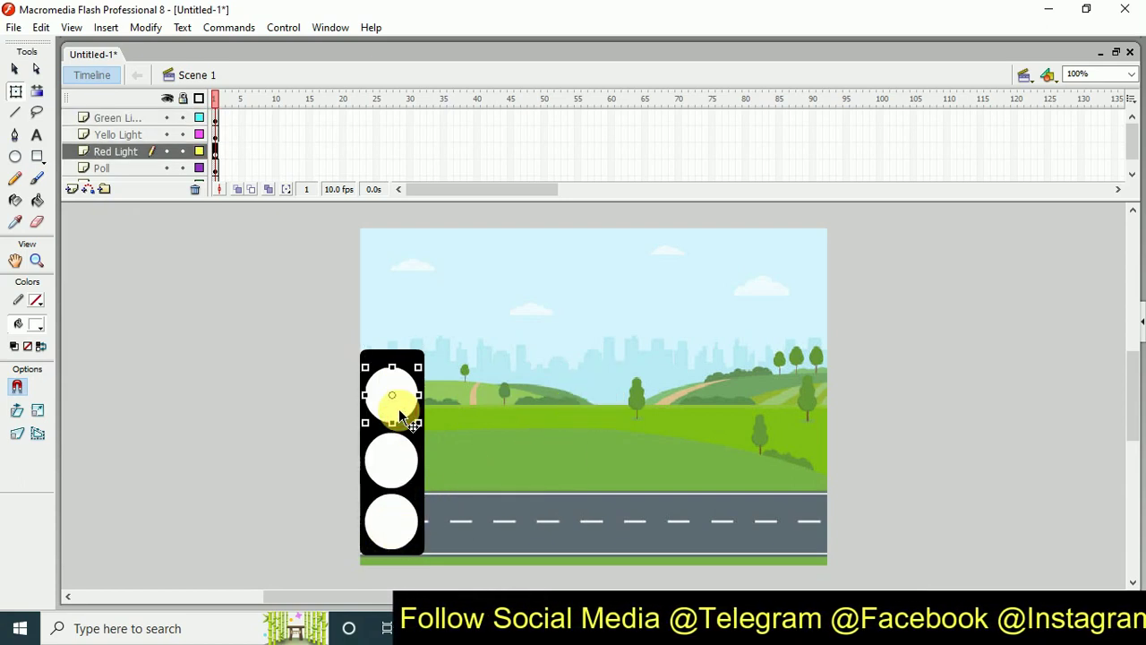
{"action": "left_click", "coordinate": [387, 455]}
{"action": "left_click", "coordinate": [387, 502]}
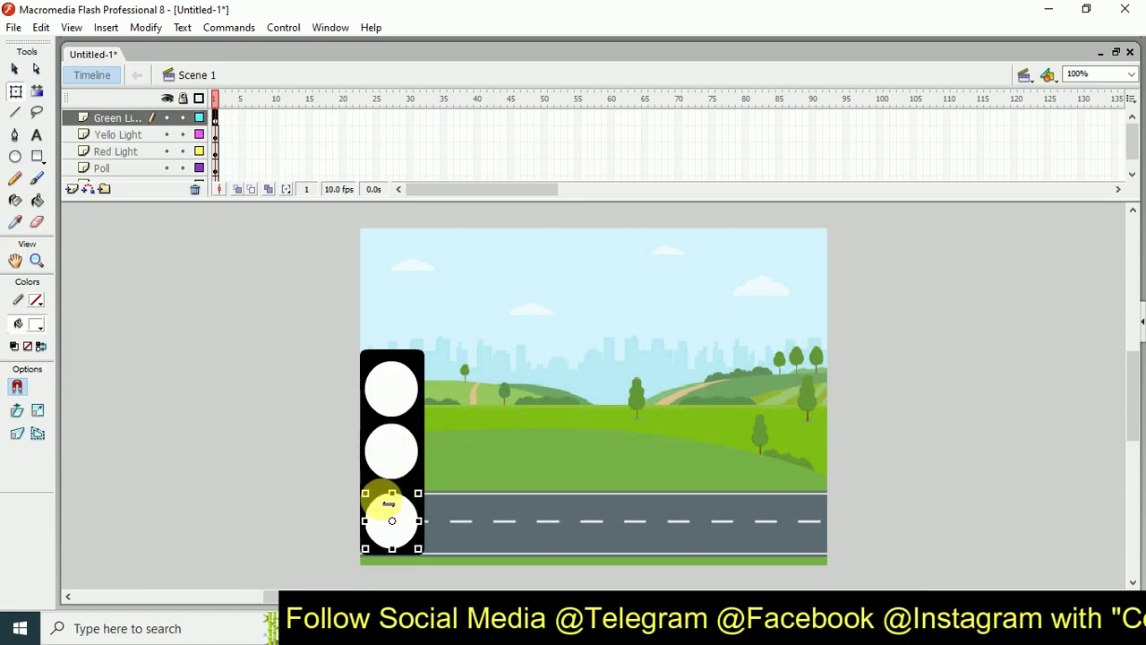
{"action": "left_click", "coordinate": [403, 459]}
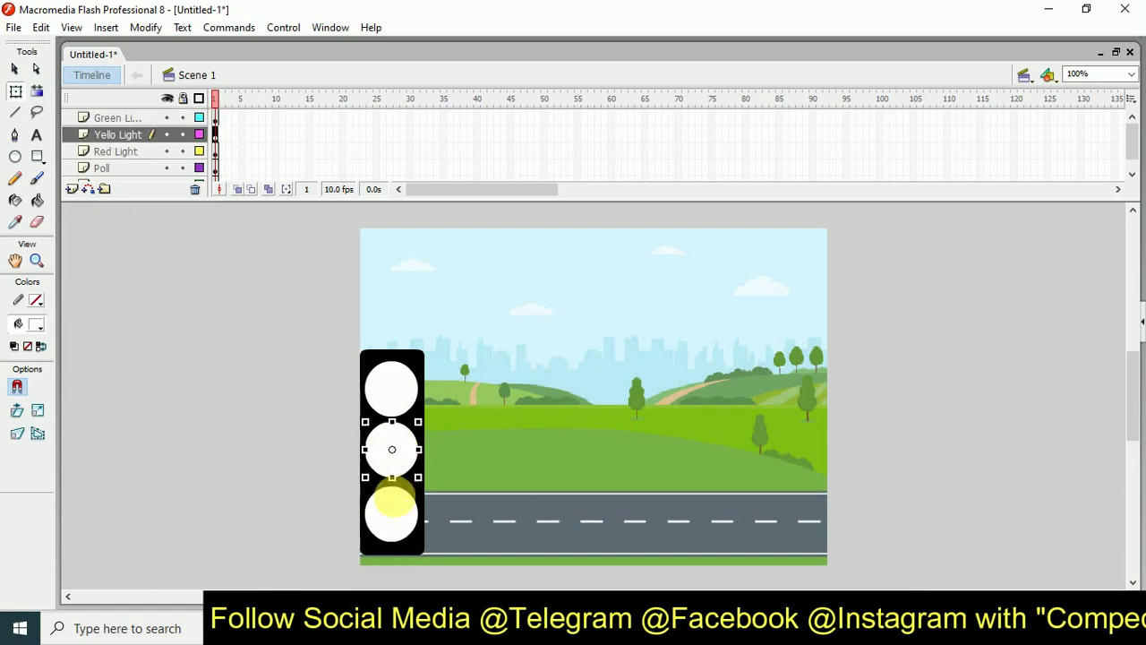
{"action": "left_click", "coordinate": [390, 511]}
{"action": "left_click", "coordinate": [299, 443]}
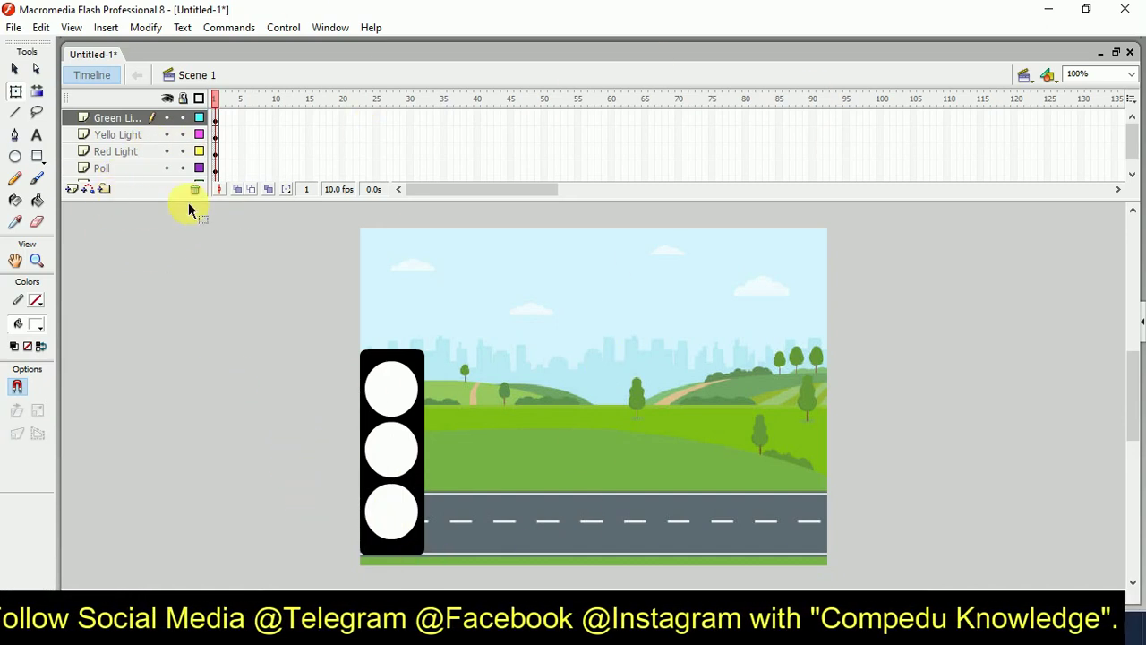
Make the timeline area taller so that all layers down to Scenry fit, keeping the road in view.
{"action": "left_click_drag", "start_coordinate": [205, 205], "coordinate": [202, 230]}
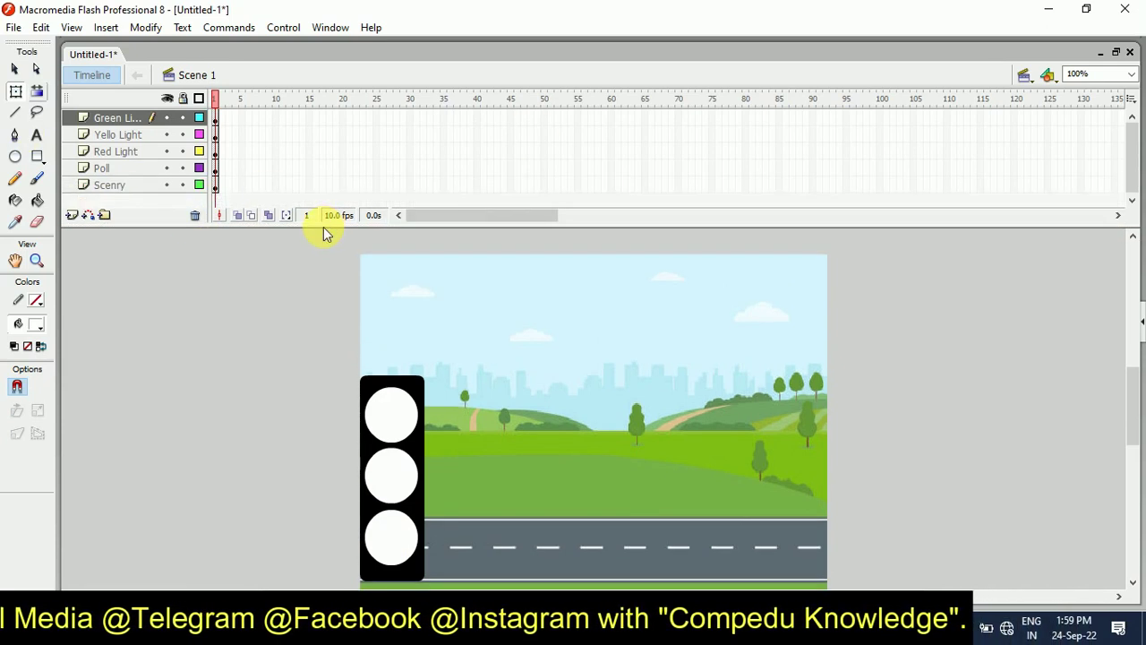
{"action": "left_click_drag", "start_coordinate": [329, 231], "coordinate": [320, 238]}
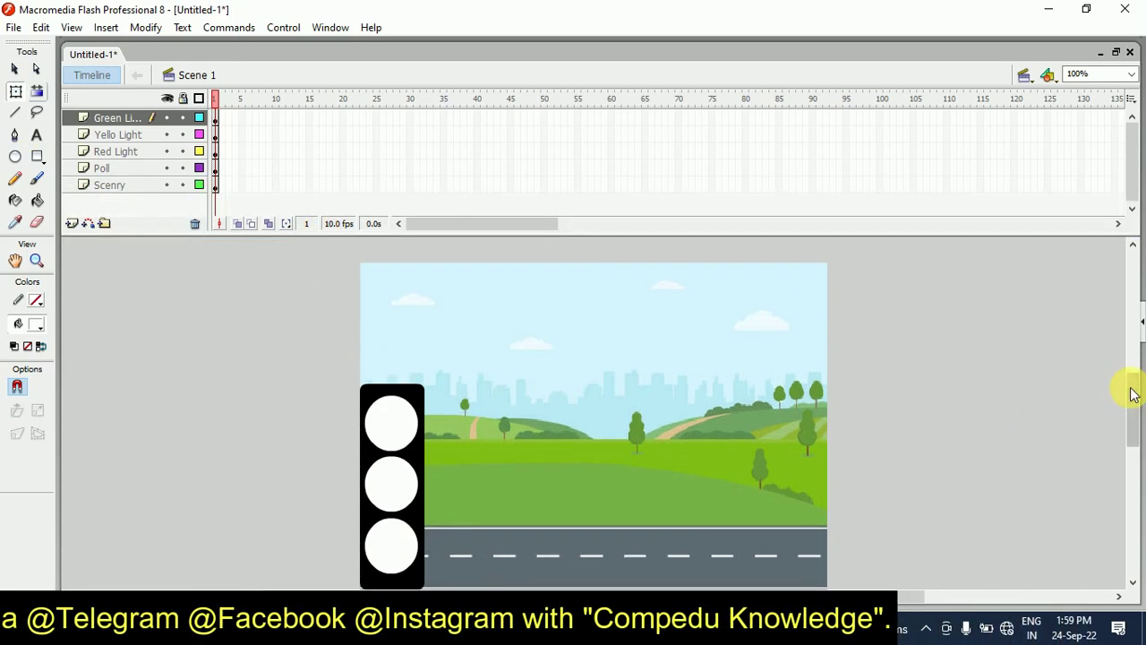
{"action": "left_click_drag", "start_coordinate": [1132, 403], "coordinate": [1131, 406]}
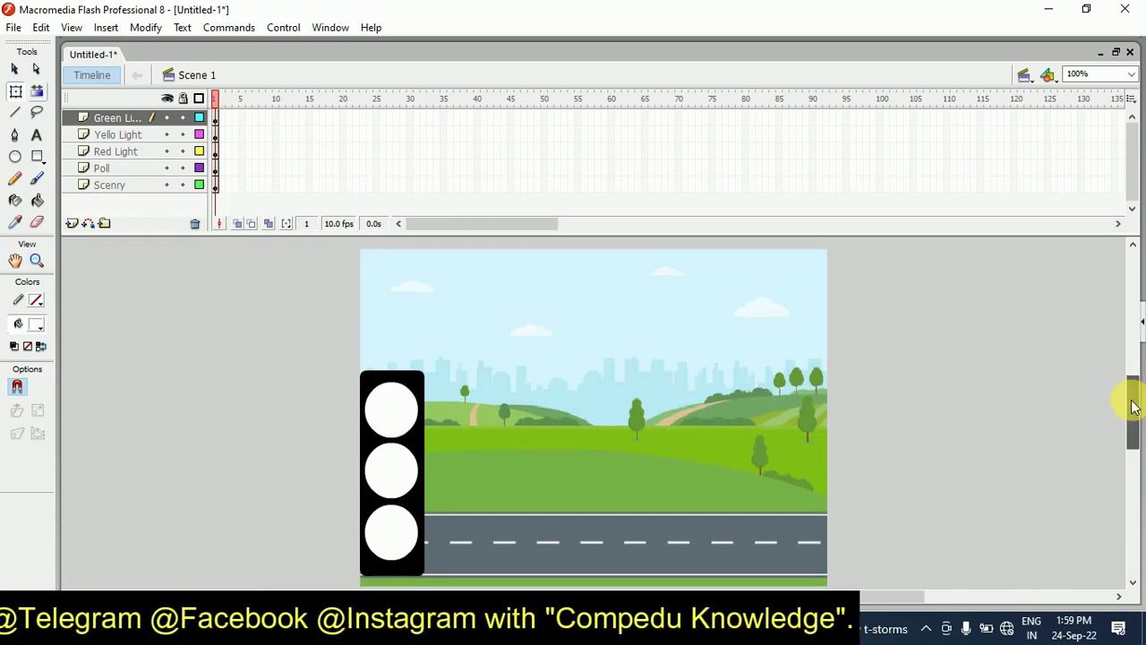
Add a layer named Zebra Cros above the Green Light layer.
{"action": "left_click", "coordinate": [72, 224]}
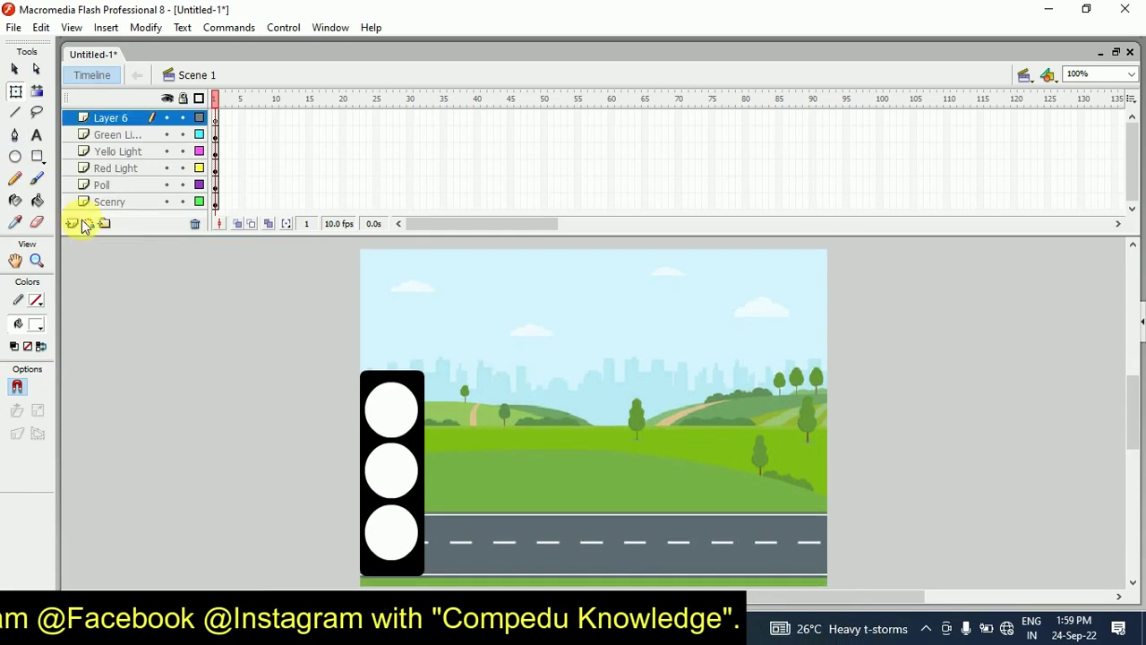
{"action": "double_click", "coordinate": [128, 119]}
{"action": "type", "text": "z"}
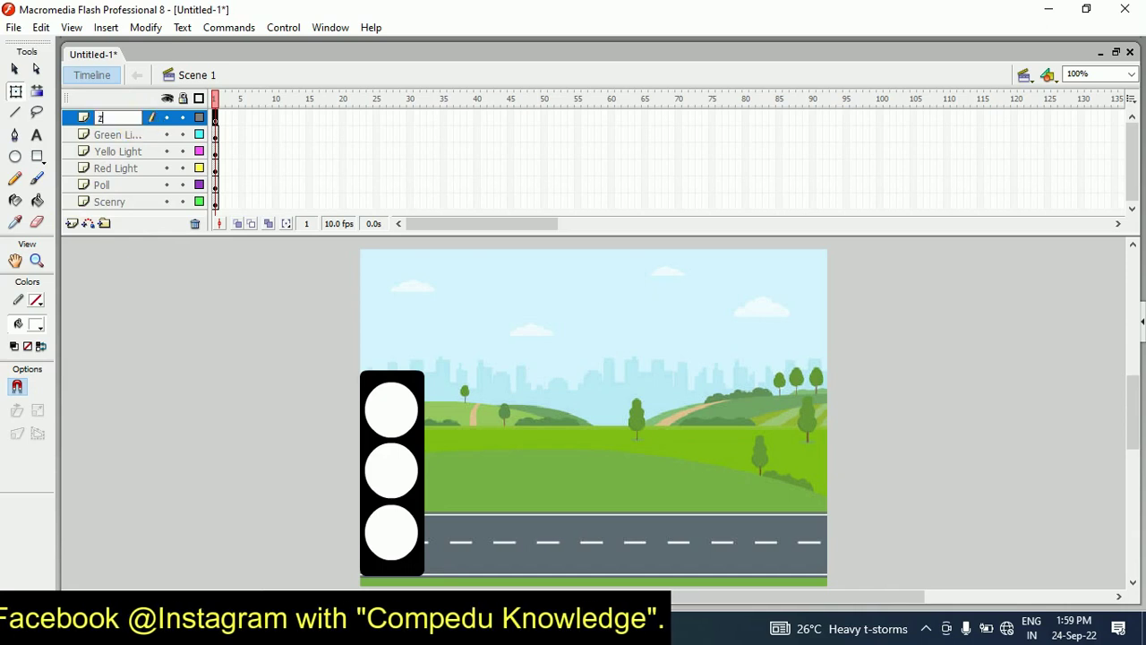
{"action": "type", "text": "Ze"}
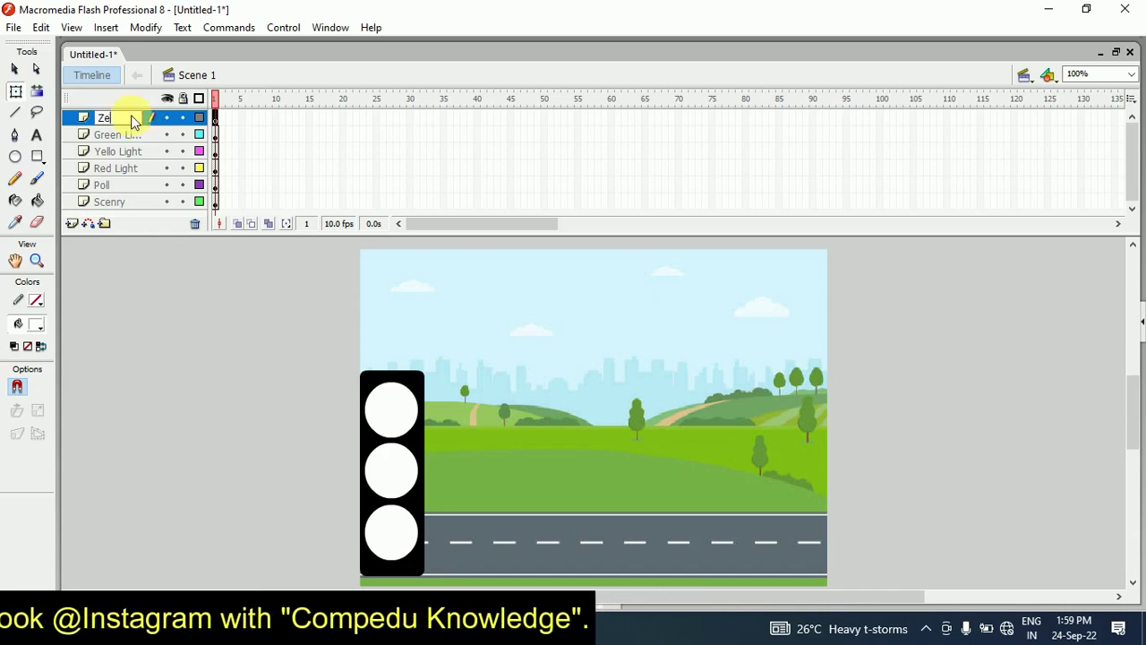
{"action": "type", "text": "bra Cros"}
{"action": "left_click", "coordinate": [133, 121]}
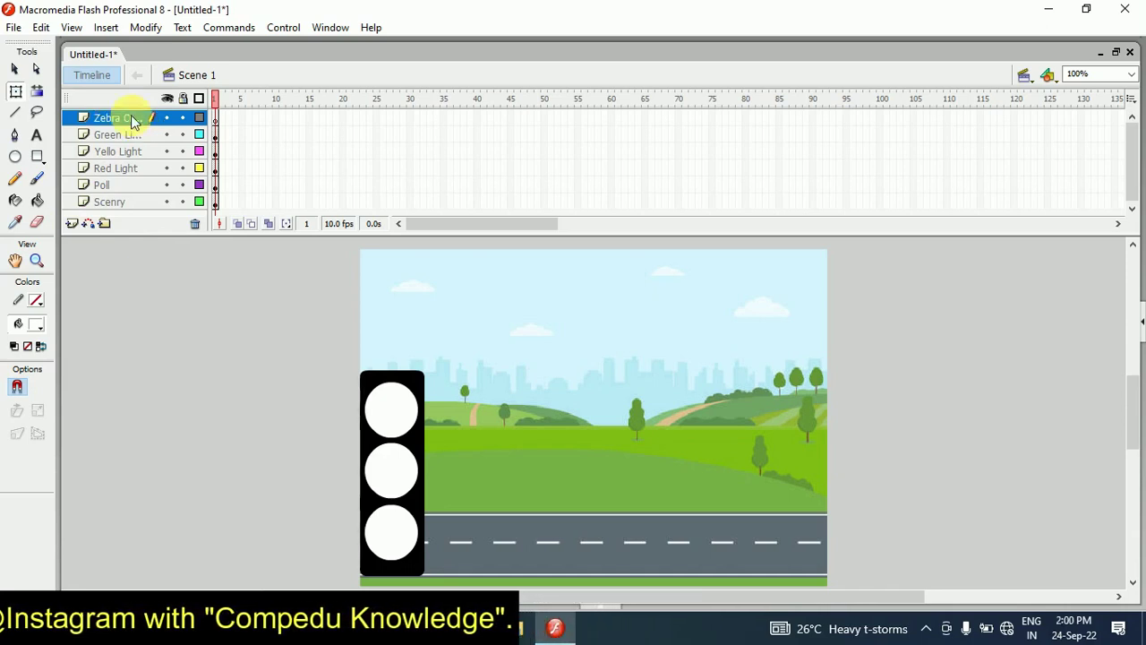
{"action": "left_click", "coordinate": [268, 313]}
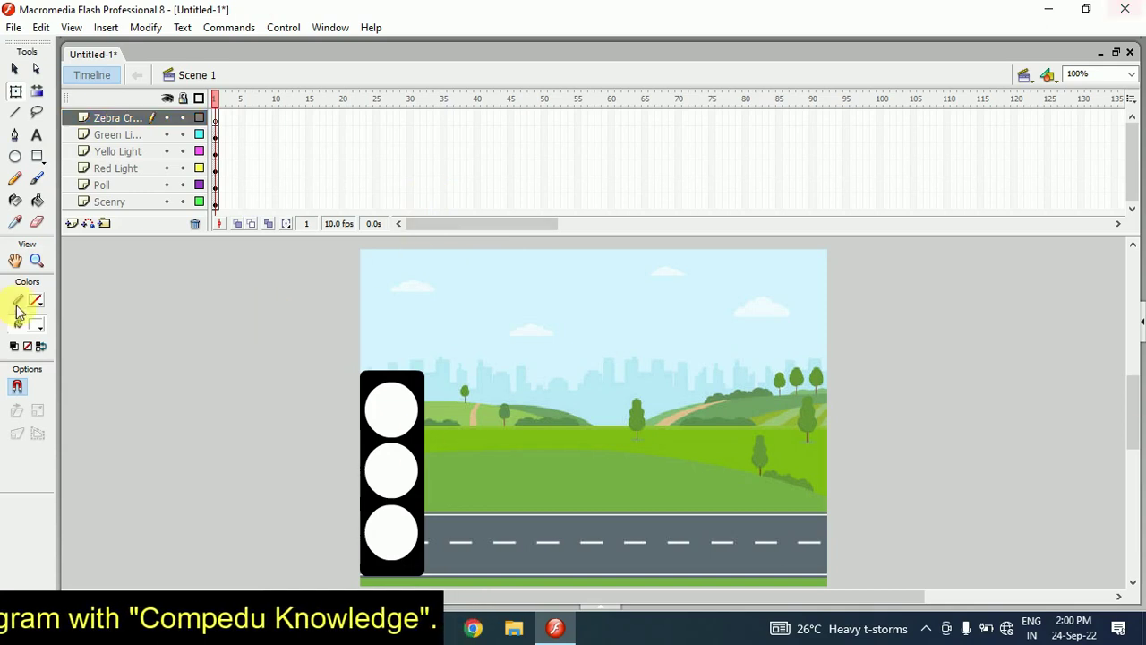
Draw a vertical white line across the full width of the road just beside the pole, with fill set to none.
{"action": "left_click", "coordinate": [15, 115]}
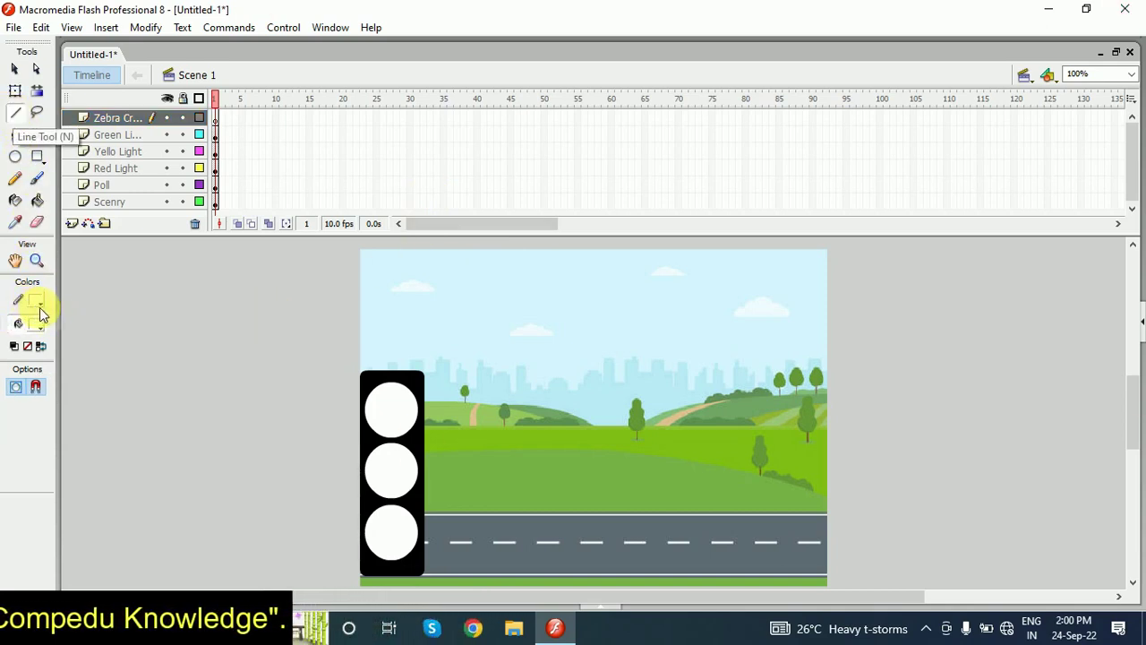
{"action": "left_click", "coordinate": [39, 329]}
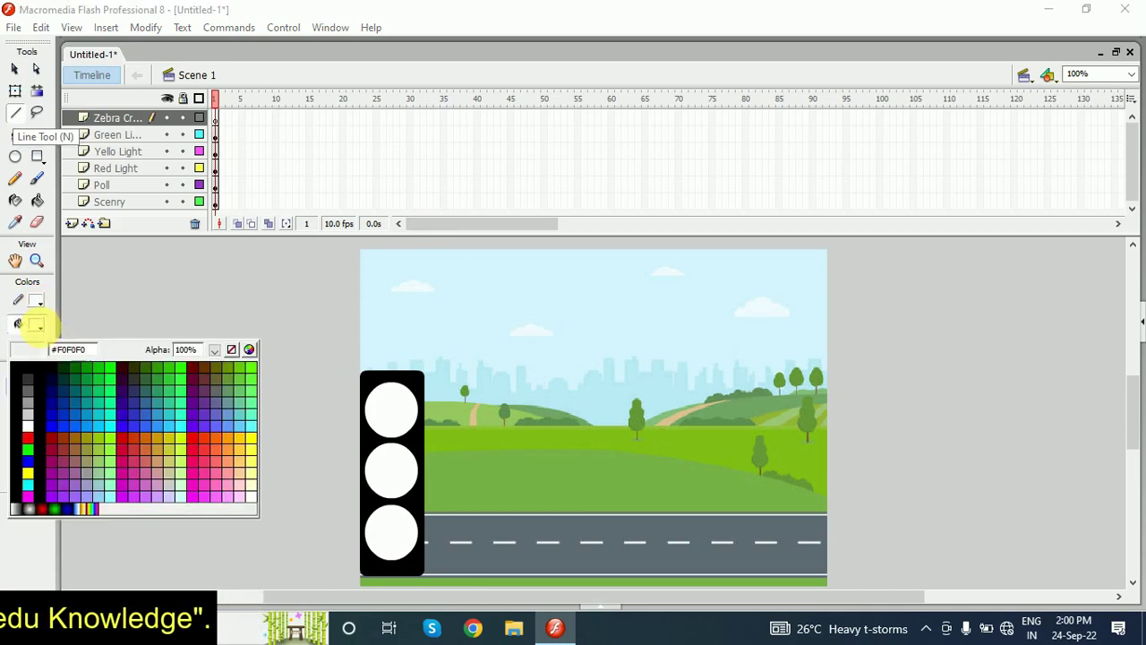
{"action": "left_click", "coordinate": [231, 351]}
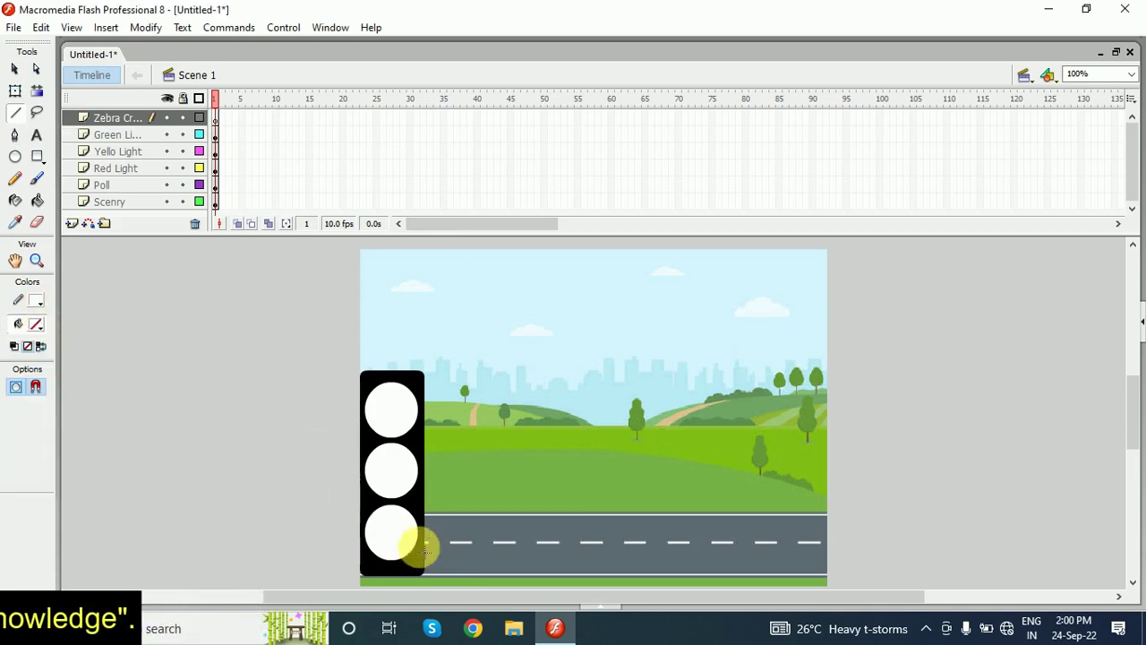
{"action": "left_click_drag", "start_coordinate": [454, 546], "coordinate": [454, 576]}
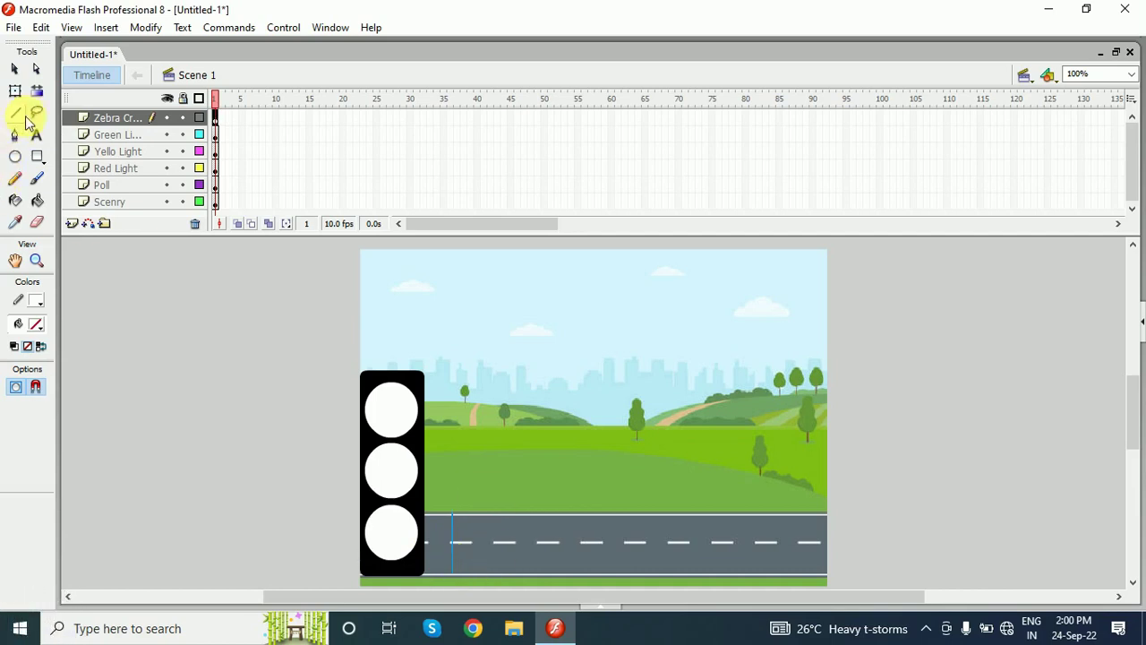
{"action": "left_click", "coordinate": [17, 93]}
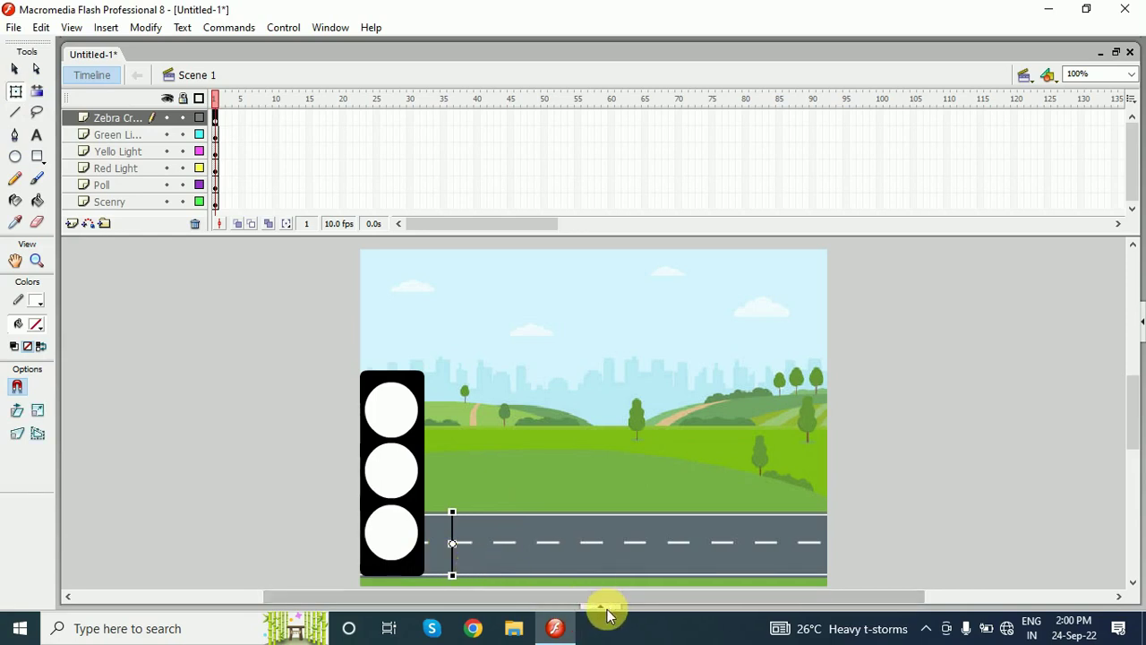
{"action": "left_click", "coordinate": [330, 28]}
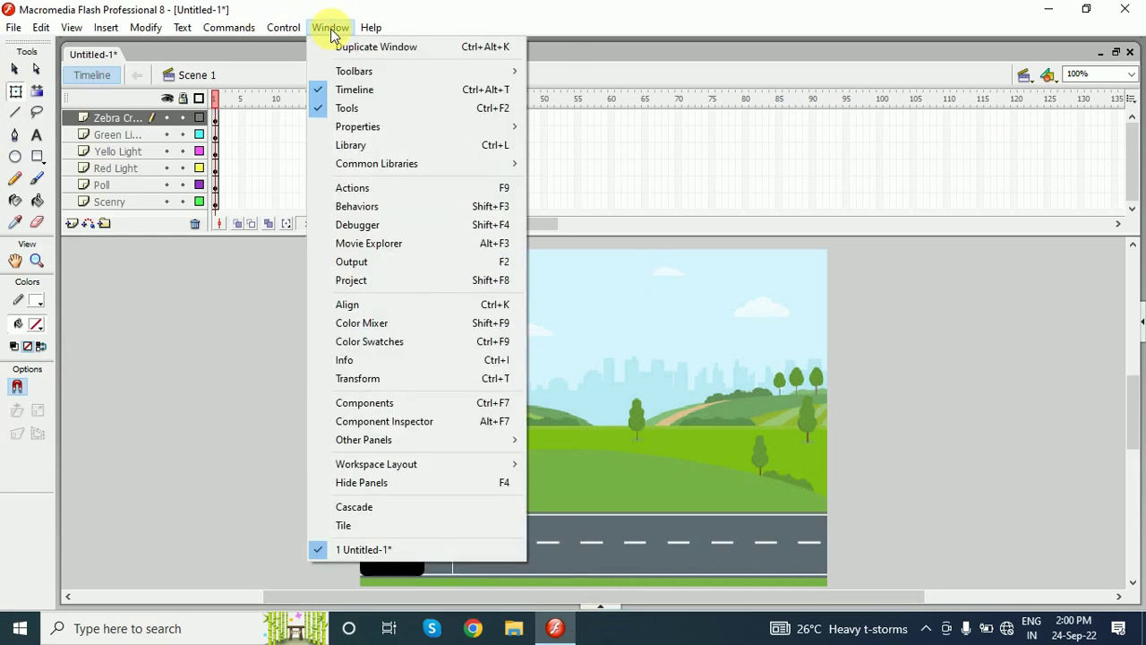
{"action": "mouse_move", "coordinate": [406, 127]}
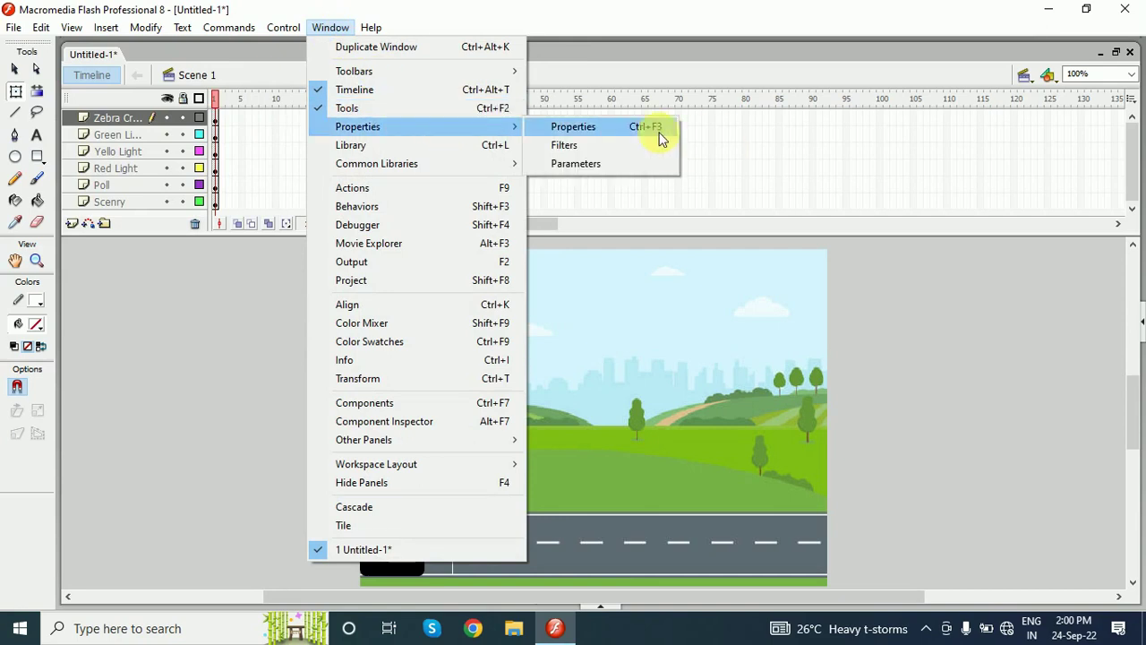
{"action": "left_click", "coordinate": [912, 442]}
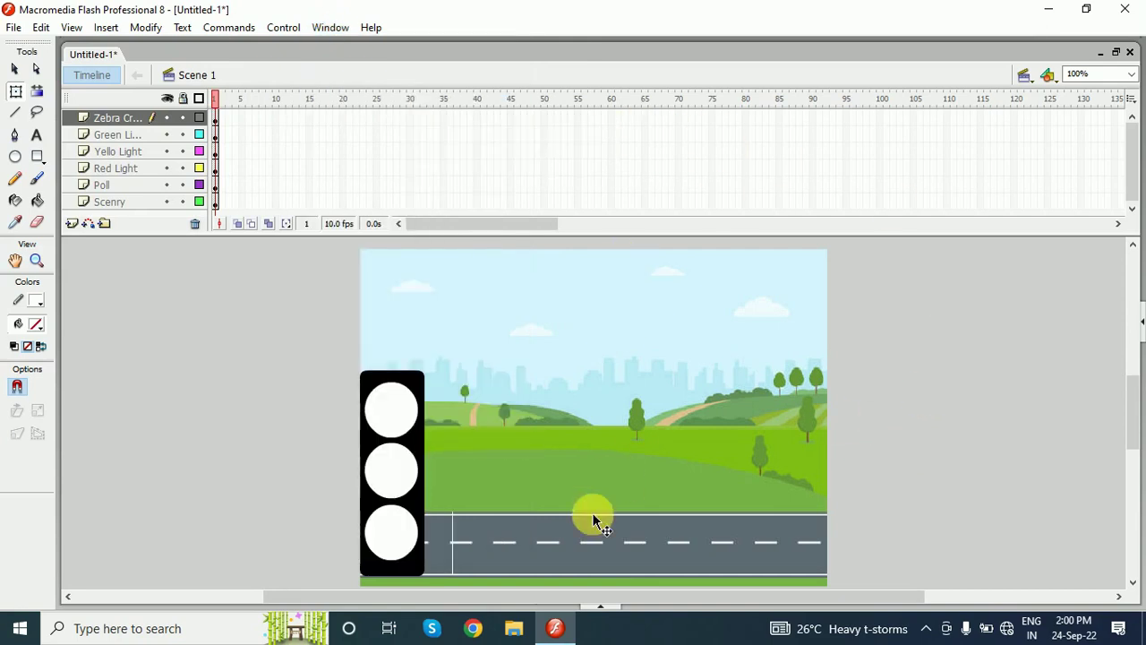
{"action": "left_click", "coordinate": [598, 608]}
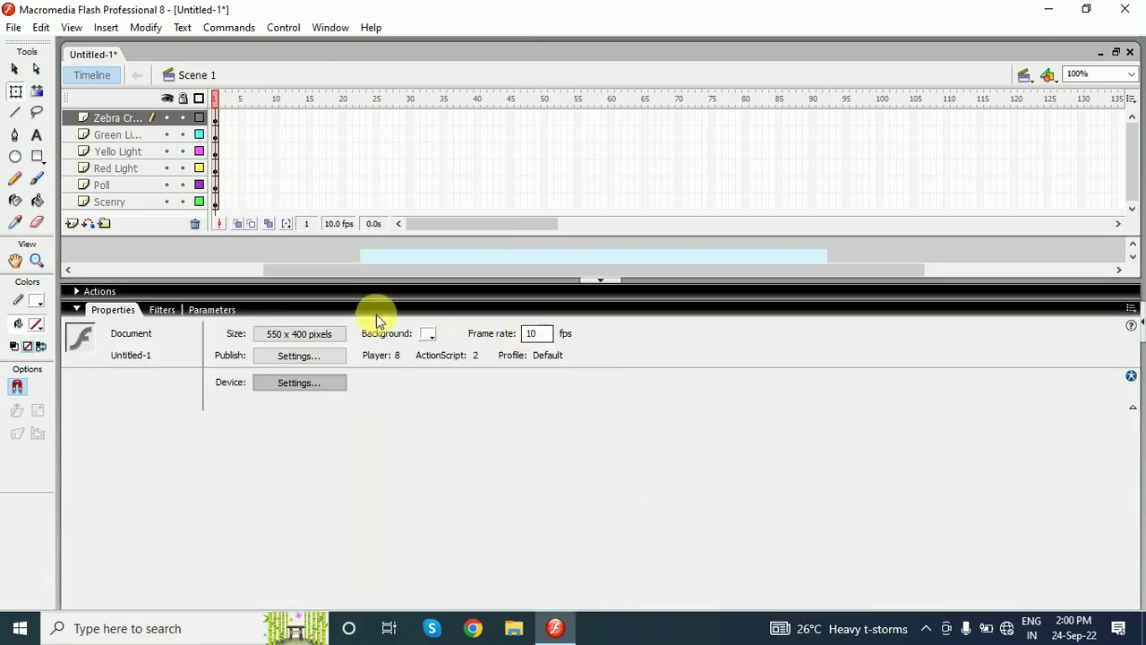
{"action": "left_click", "coordinate": [595, 281]}
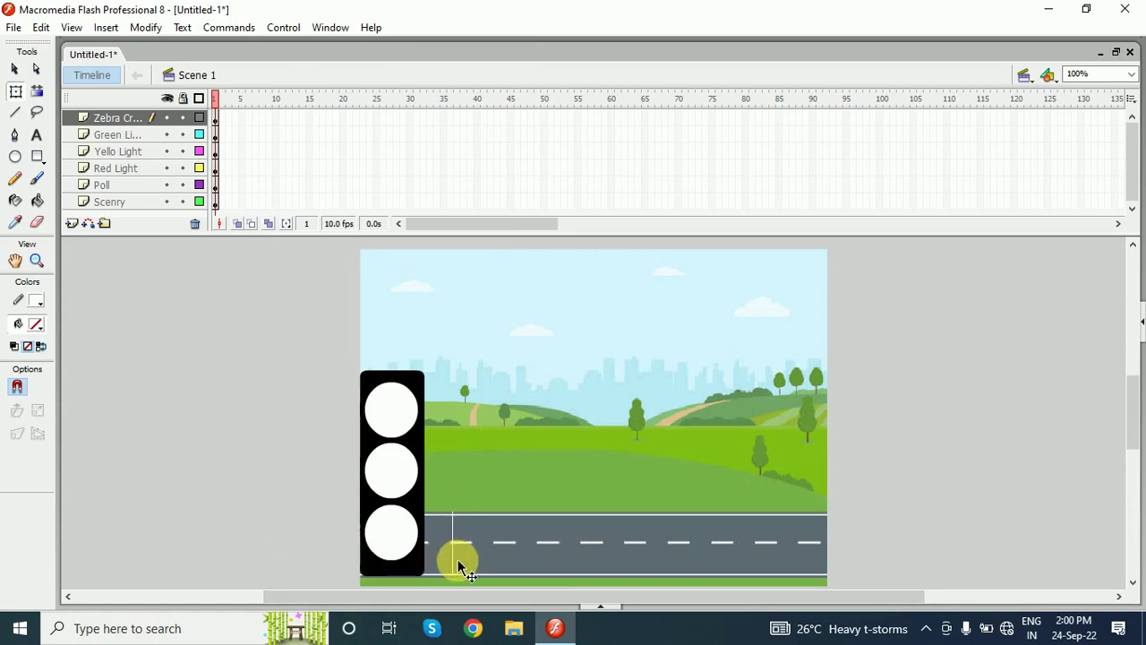
Set the white line's stroke height to 5 and its stroke style to dashed.
{"action": "left_click", "coordinate": [602, 607]}
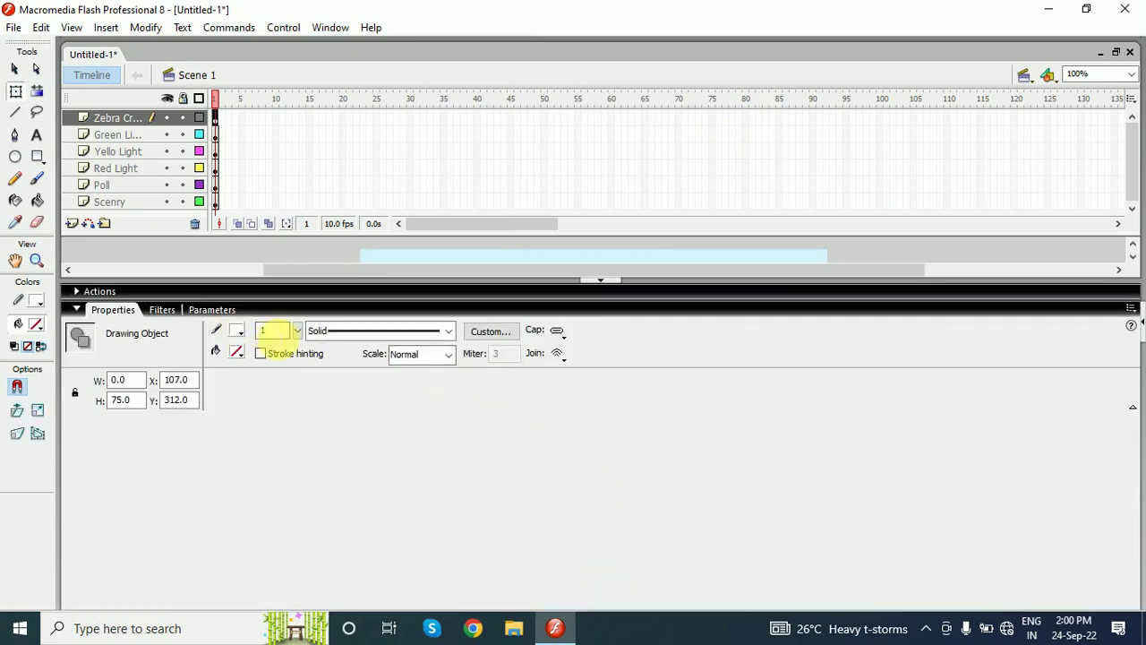
{"action": "left_click", "coordinate": [263, 330]}
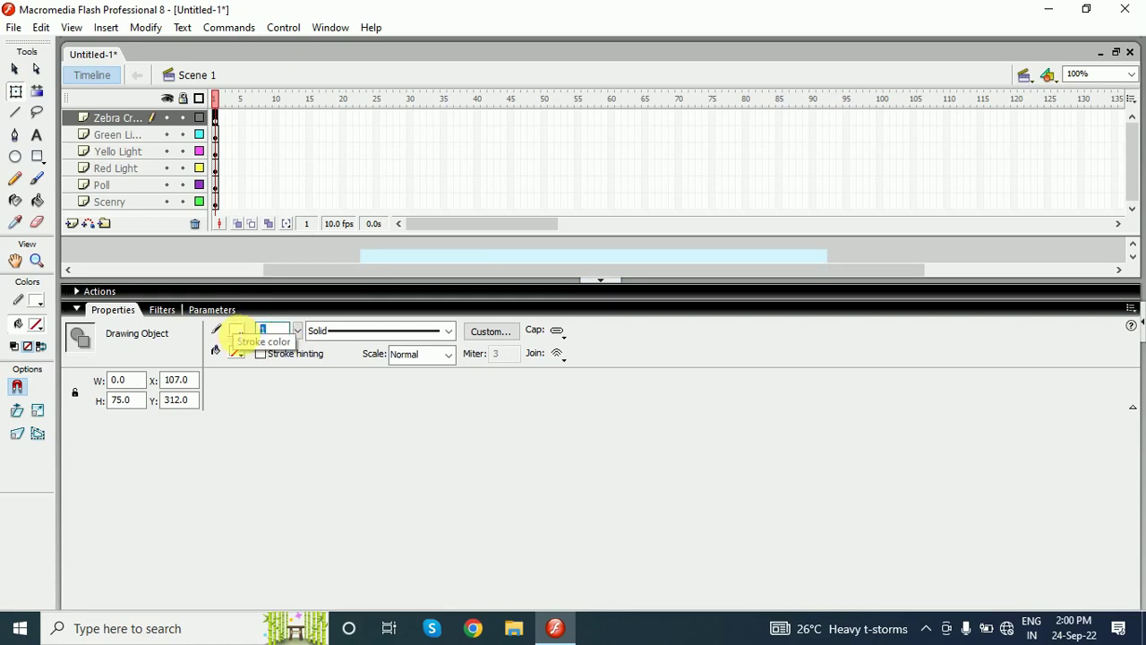
{"action": "left_click", "coordinate": [363, 331]}
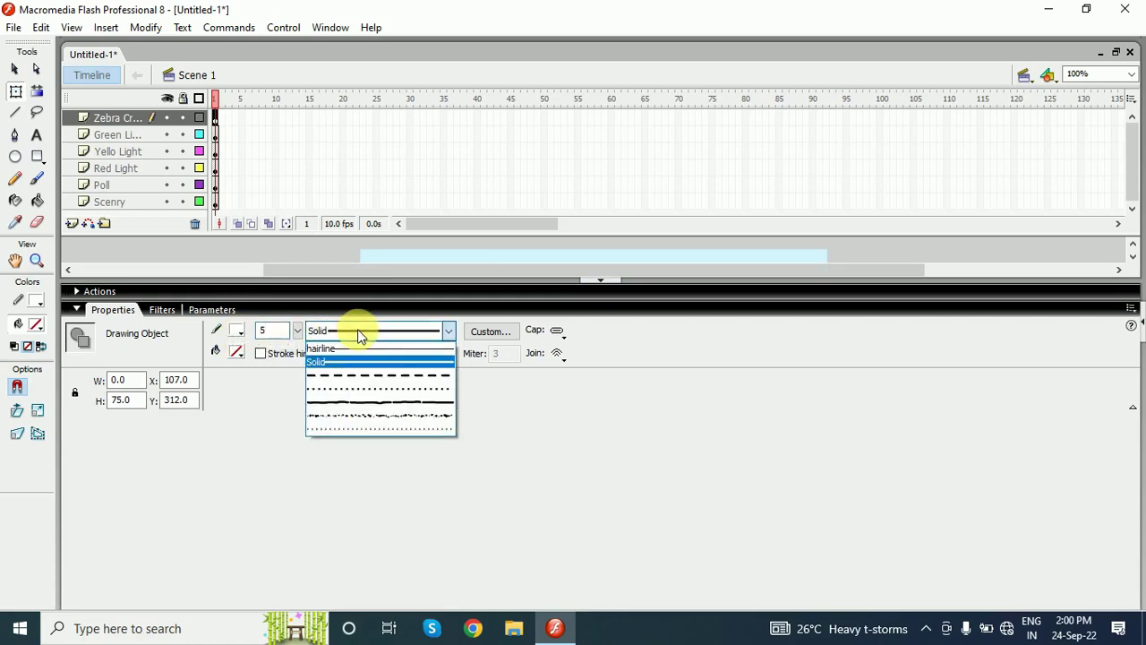
{"action": "left_click", "coordinate": [397, 375]}
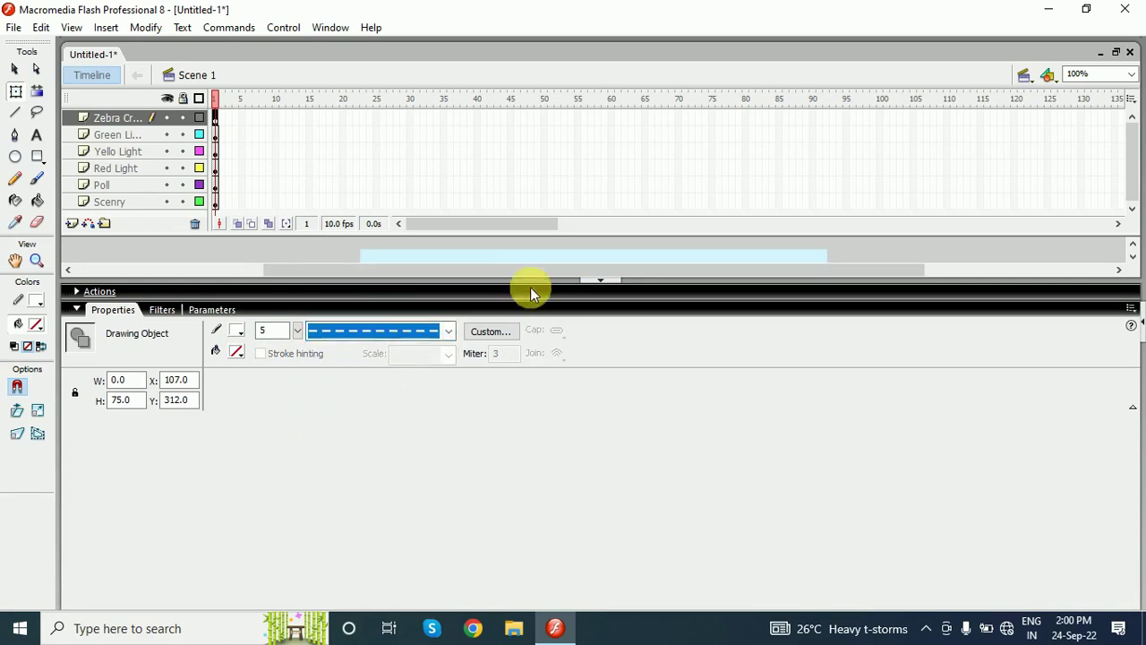
{"action": "left_click", "coordinate": [600, 279]}
{"action": "left_click", "coordinate": [300, 518]}
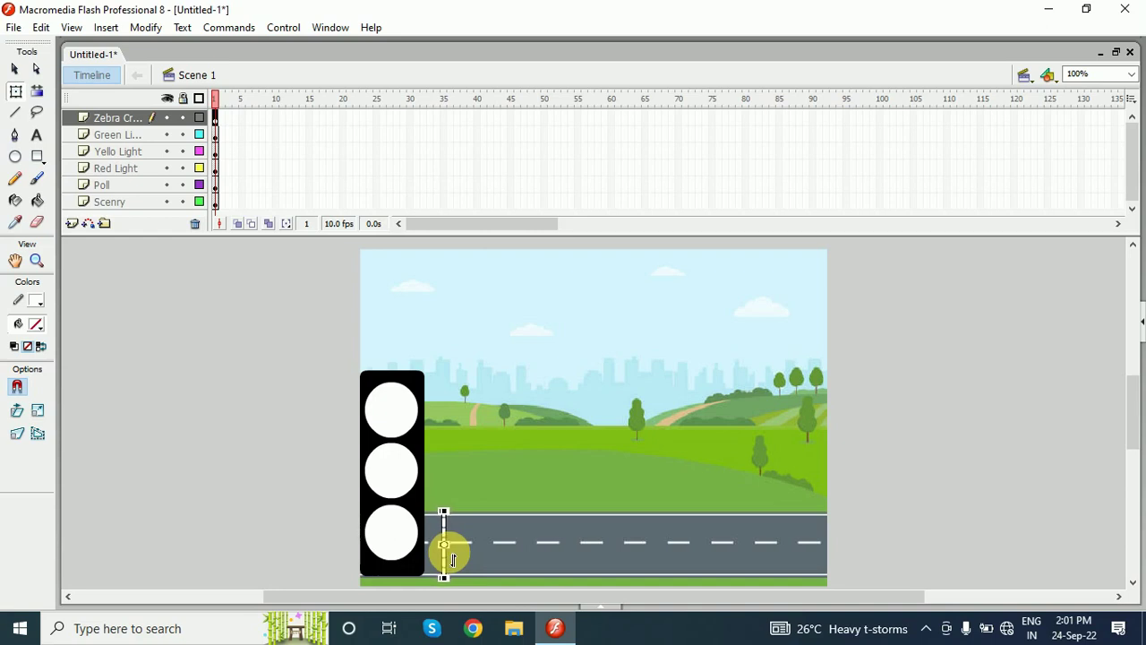
Nudge the dashed zebra crossing line slightly left, closer to the pole.
{"action": "left_click", "coordinate": [841, 498]}
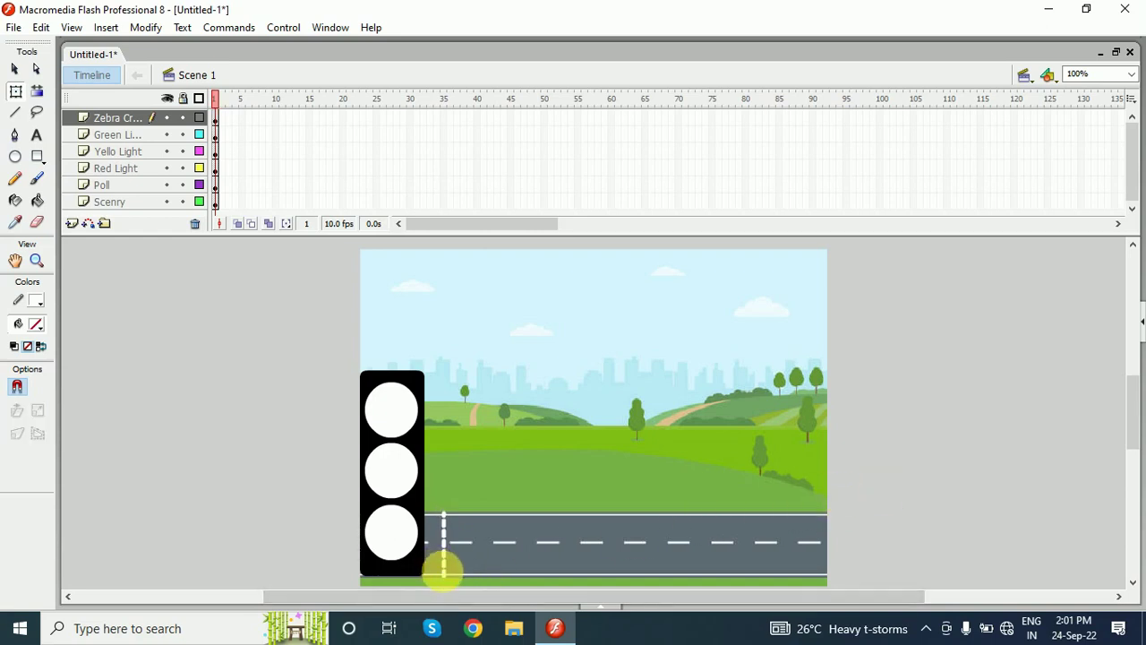
{"action": "left_click", "coordinate": [444, 564]}
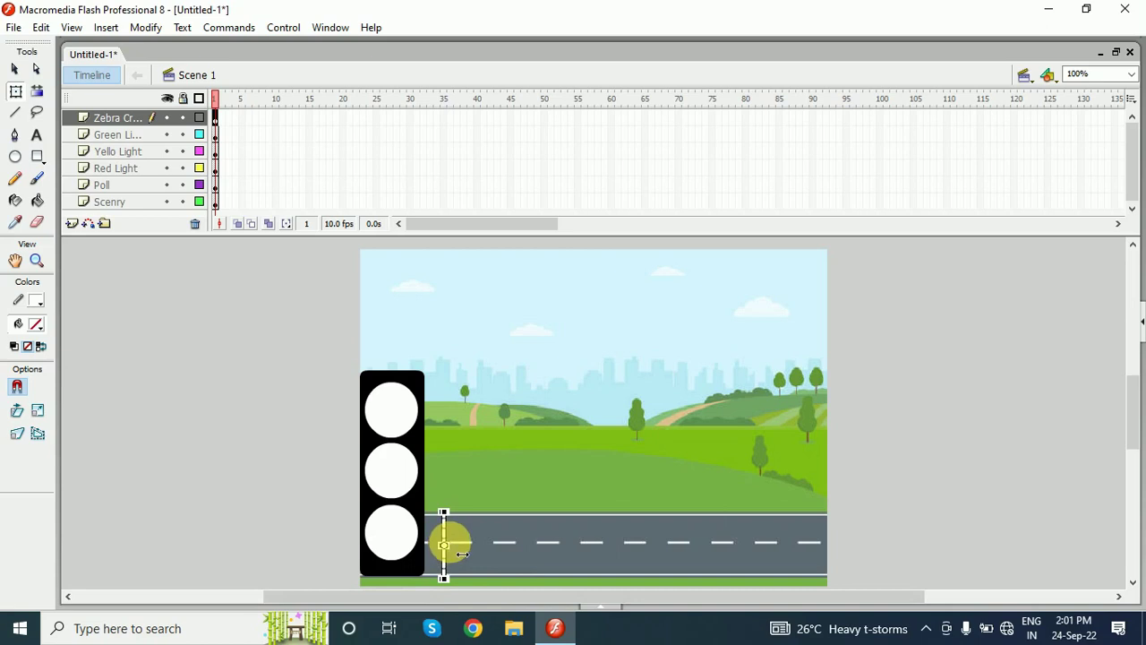
{"action": "left_click_drag", "start_coordinate": [465, 554], "coordinate": [456, 551]}
{"action": "key", "text": "Left"}
{"action": "key", "text": "Left"}
{"action": "key", "text": "Left"}
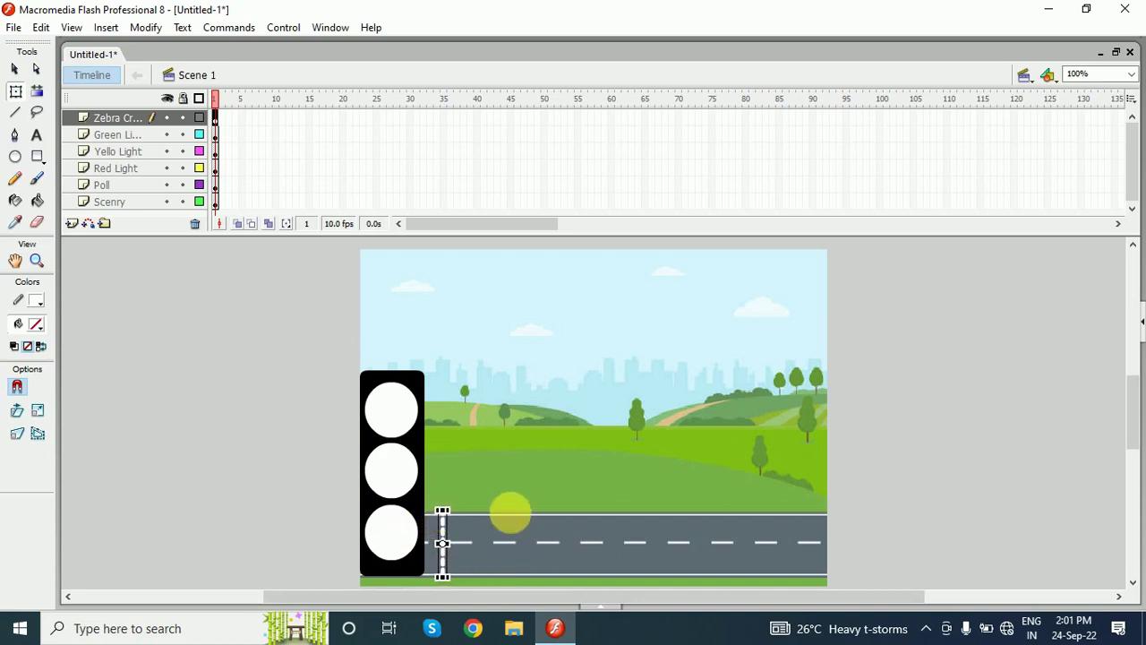
{"action": "left_click", "coordinate": [990, 497]}
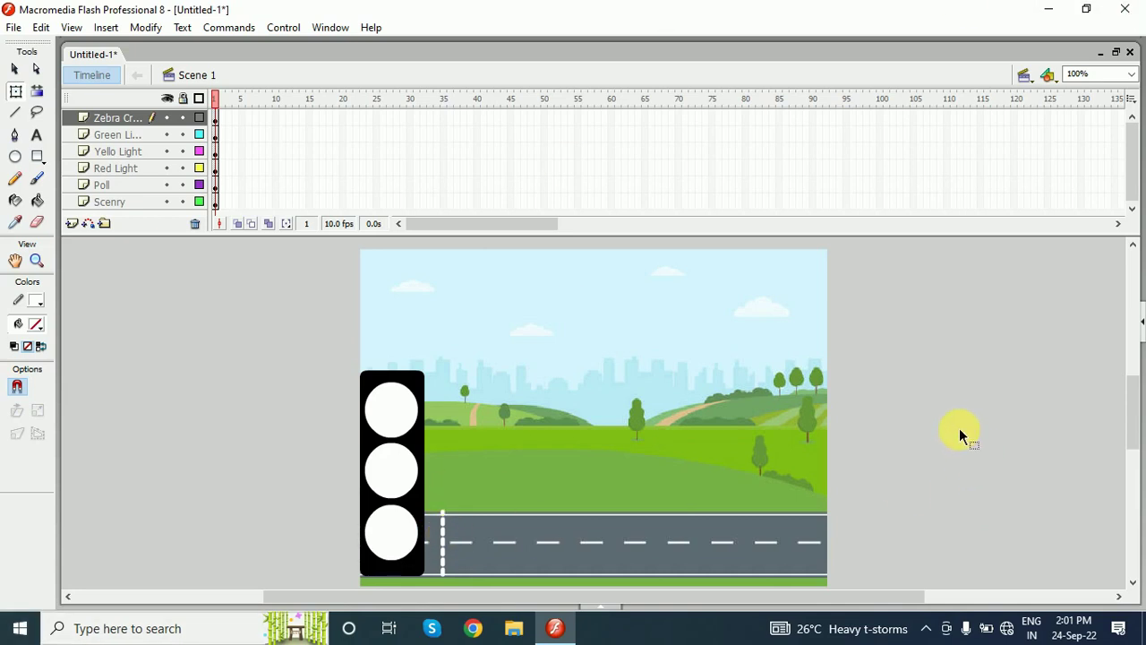
Add a layer named Car above the Zebra Cros layer.
{"action": "left_click", "coordinate": [70, 224]}
{"action": "double_click", "coordinate": [115, 117]}
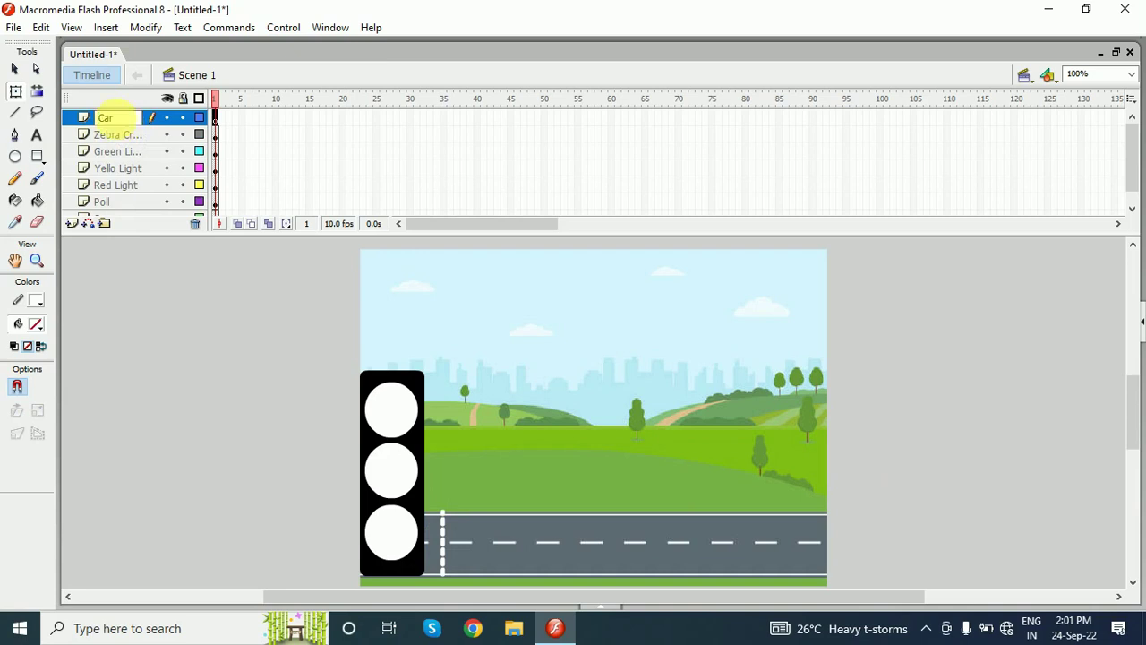
{"action": "left_click", "coordinate": [171, 266]}
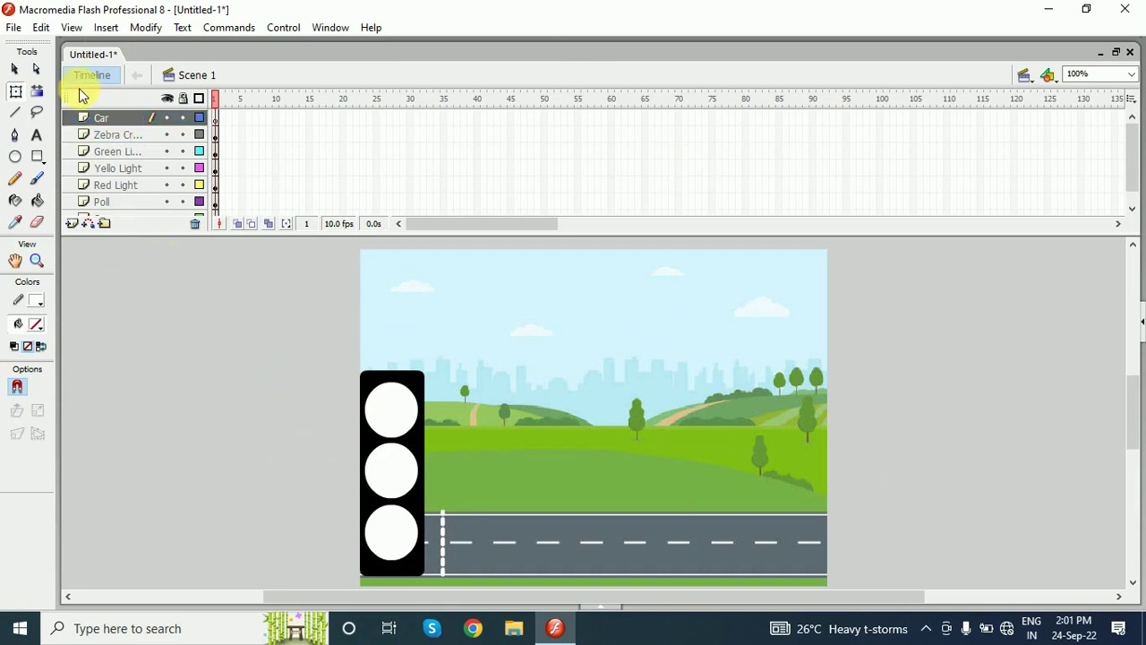
Import the image "blue car copy" from the Car Animation folder onto the stage.
{"action": "left_click", "coordinate": [14, 27]}
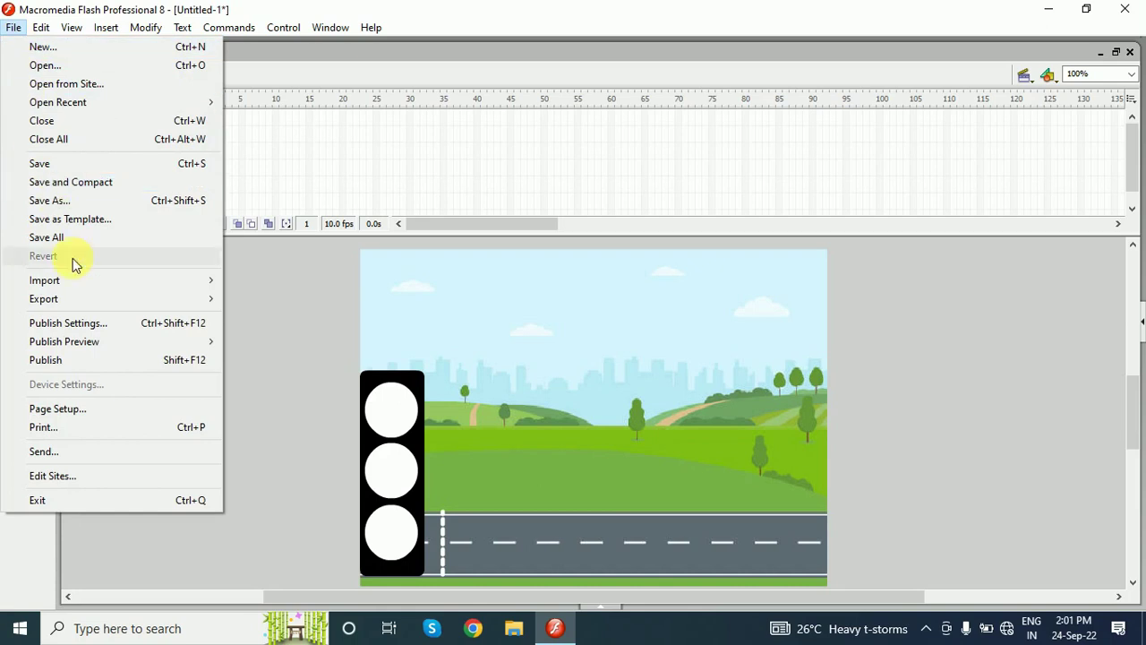
{"action": "mouse_move", "coordinate": [103, 279]}
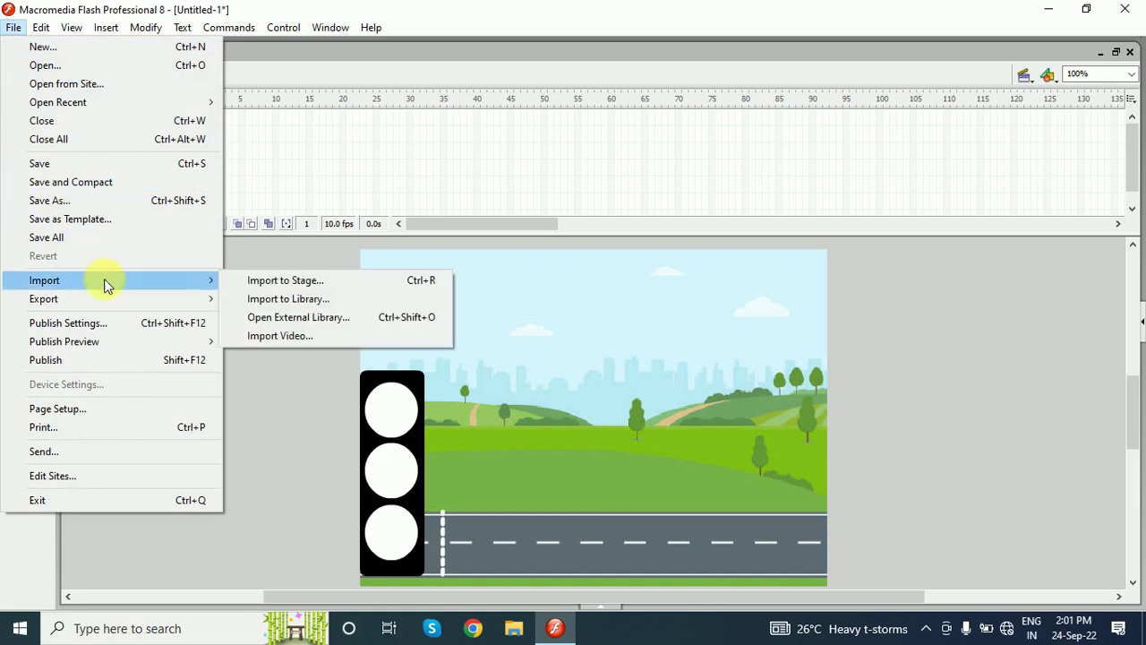
{"action": "left_click", "coordinate": [340, 284]}
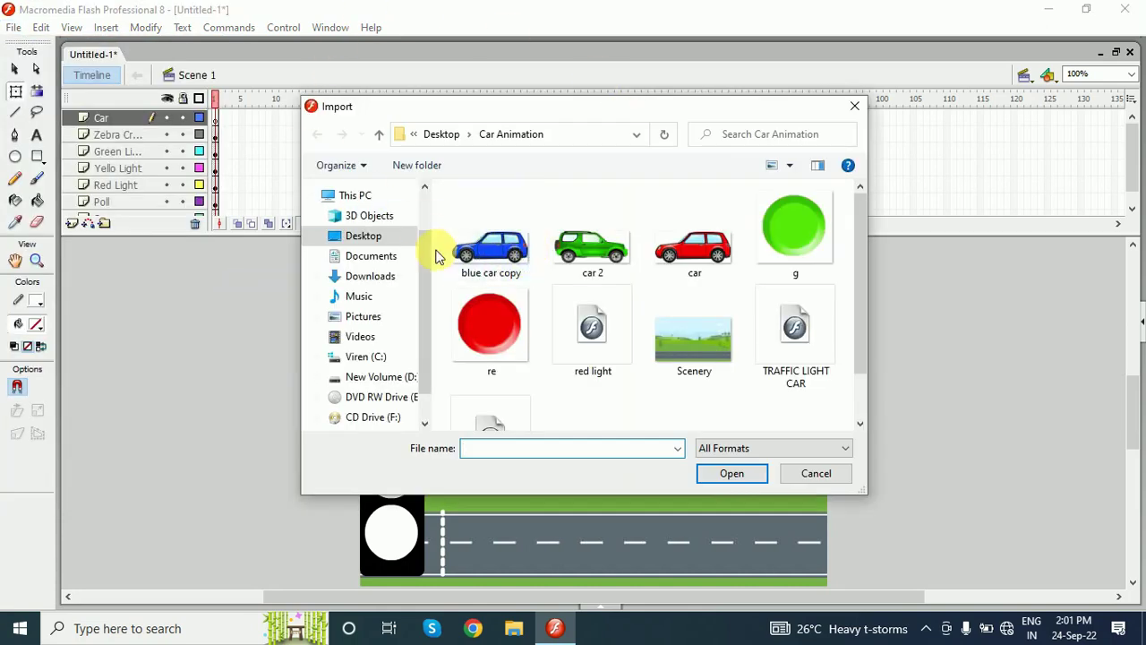
{"action": "left_click", "coordinate": [483, 253]}
{"action": "left_click", "coordinate": [732, 473]}
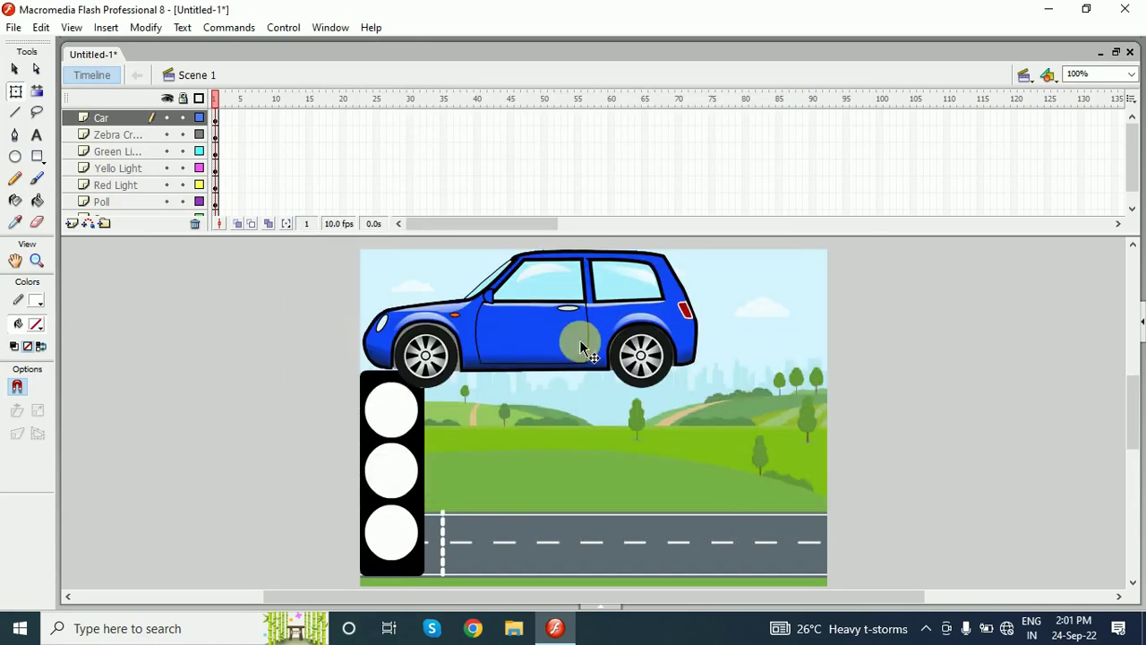
Shrink the blue car to fit the road's scale and place it just outside the stage's right edge, level with the road.
{"action": "left_click", "coordinate": [17, 91]}
{"action": "left_click_drag", "start_coordinate": [619, 356], "coordinate": [940, 445]}
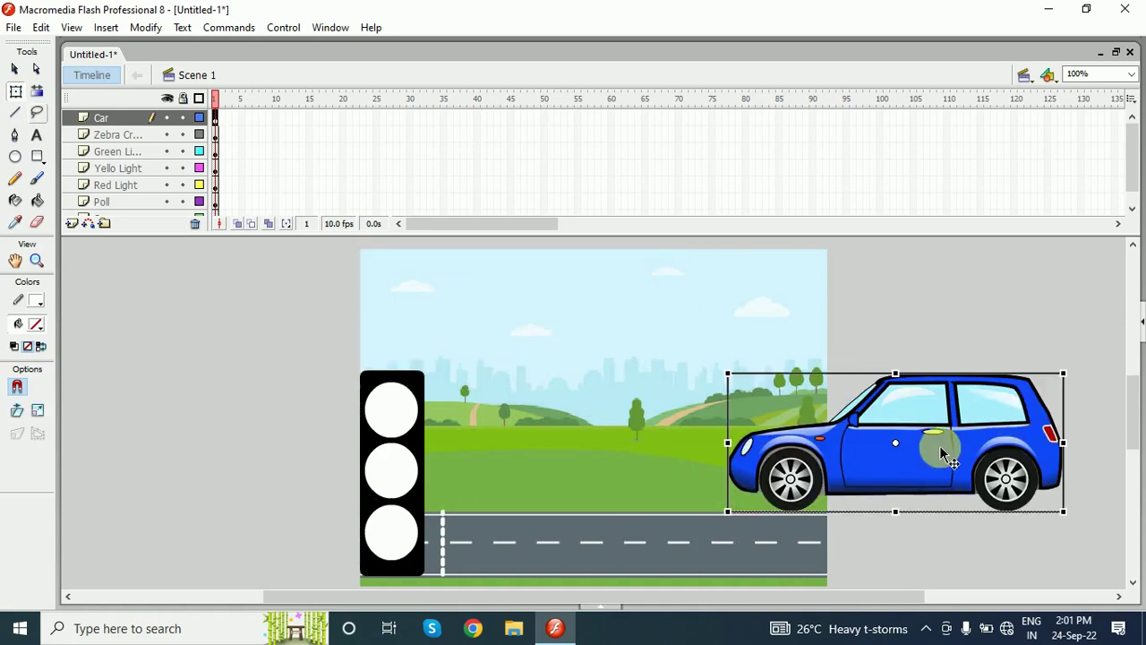
{"action": "left_click", "coordinate": [934, 429]}
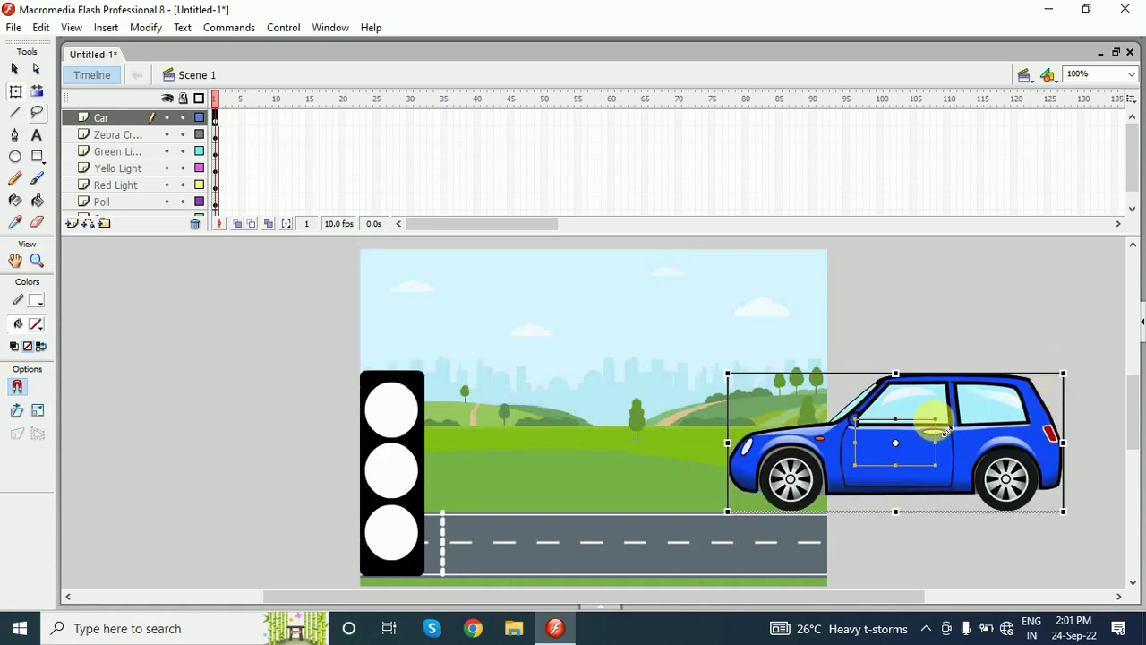
{"action": "left_click_drag", "start_coordinate": [934, 433], "coordinate": [934, 521]}
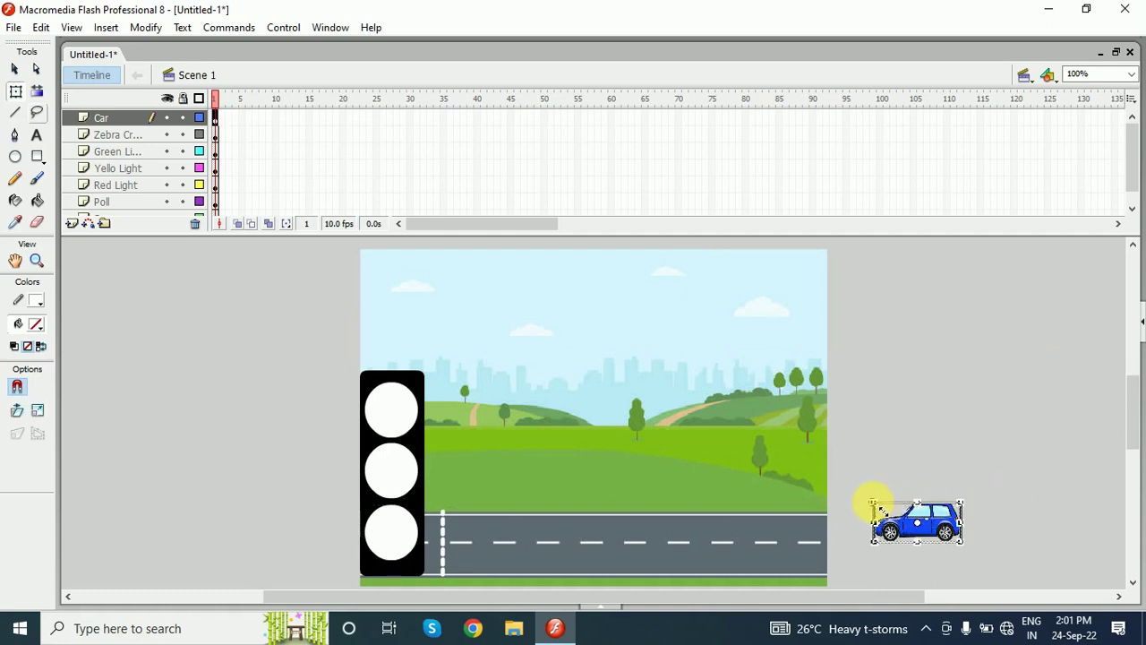
{"action": "left_click", "coordinate": [915, 510]}
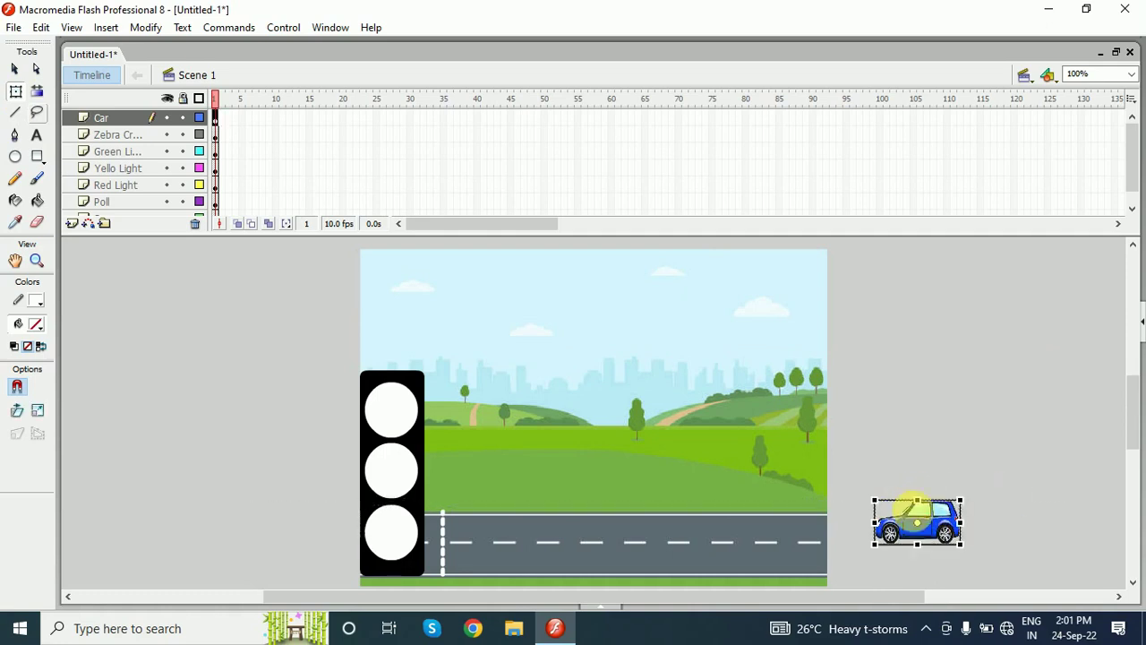
{"action": "left_click_drag", "start_coordinate": [976, 516], "coordinate": [990, 514]}
{"action": "left_click", "coordinate": [970, 512]}
{"action": "left_click", "coordinate": [941, 515]}
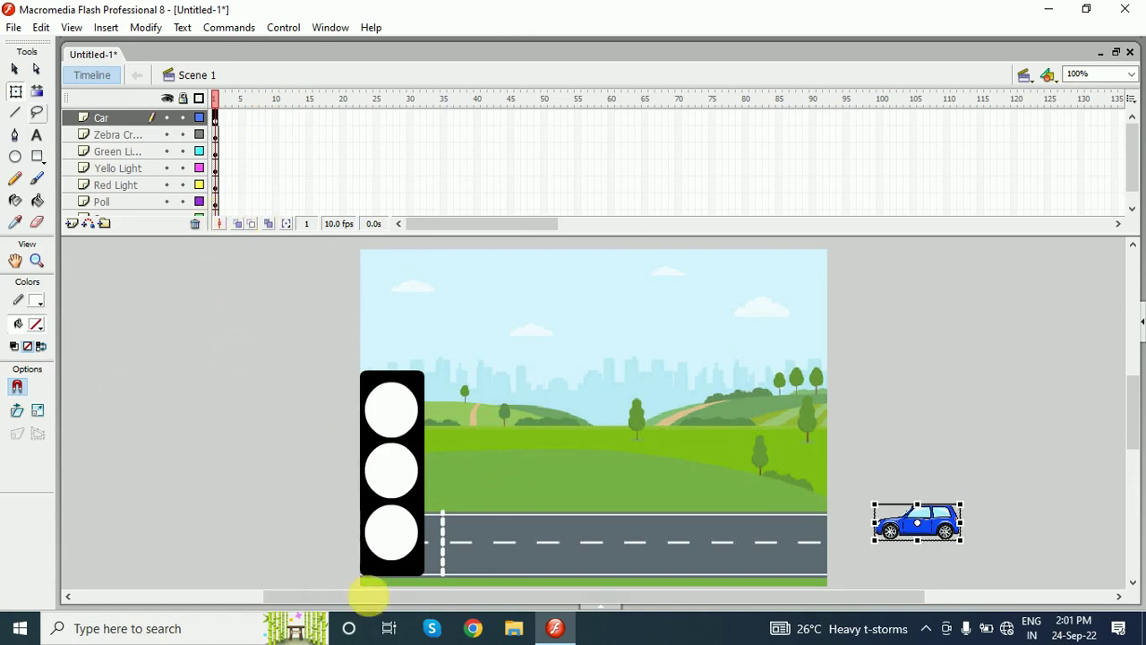
Fill the lowest circle on the pole with bright green.
{"action": "left_click", "coordinate": [381, 535]}
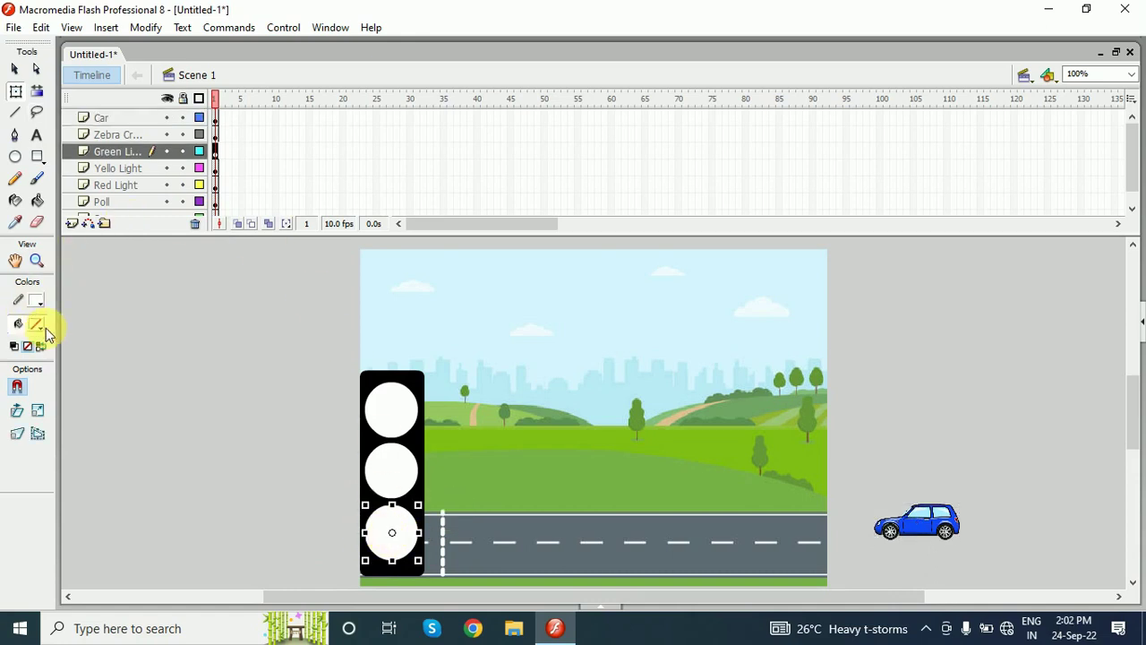
{"action": "left_click", "coordinate": [39, 327]}
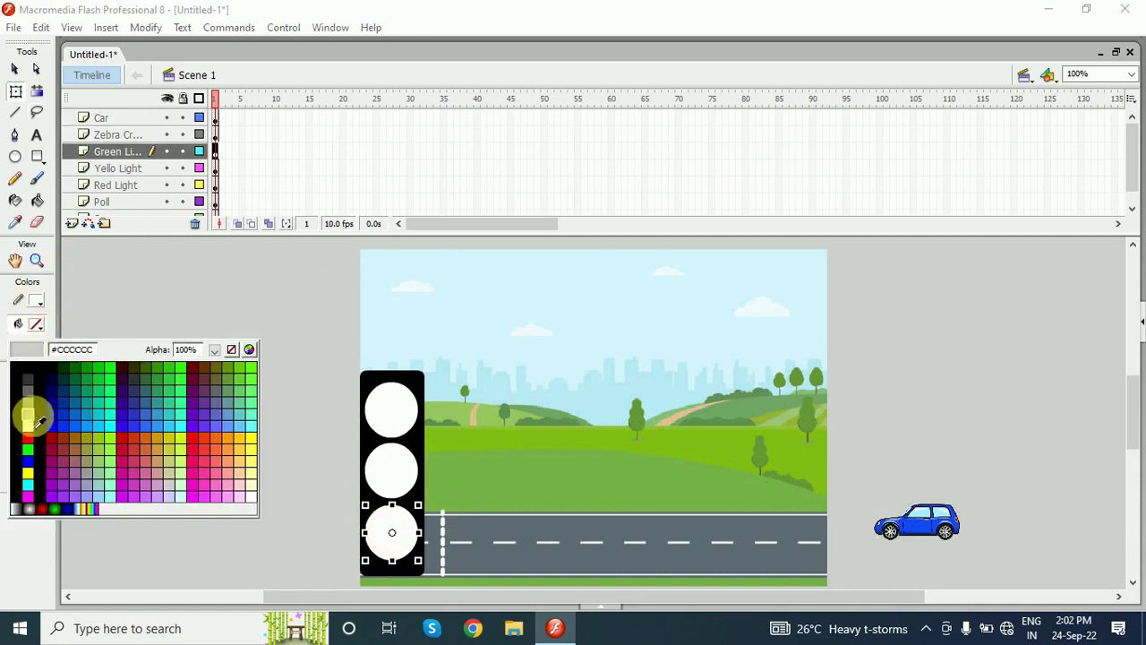
{"action": "left_click", "coordinate": [116, 371]}
{"action": "left_click", "coordinate": [108, 373]}
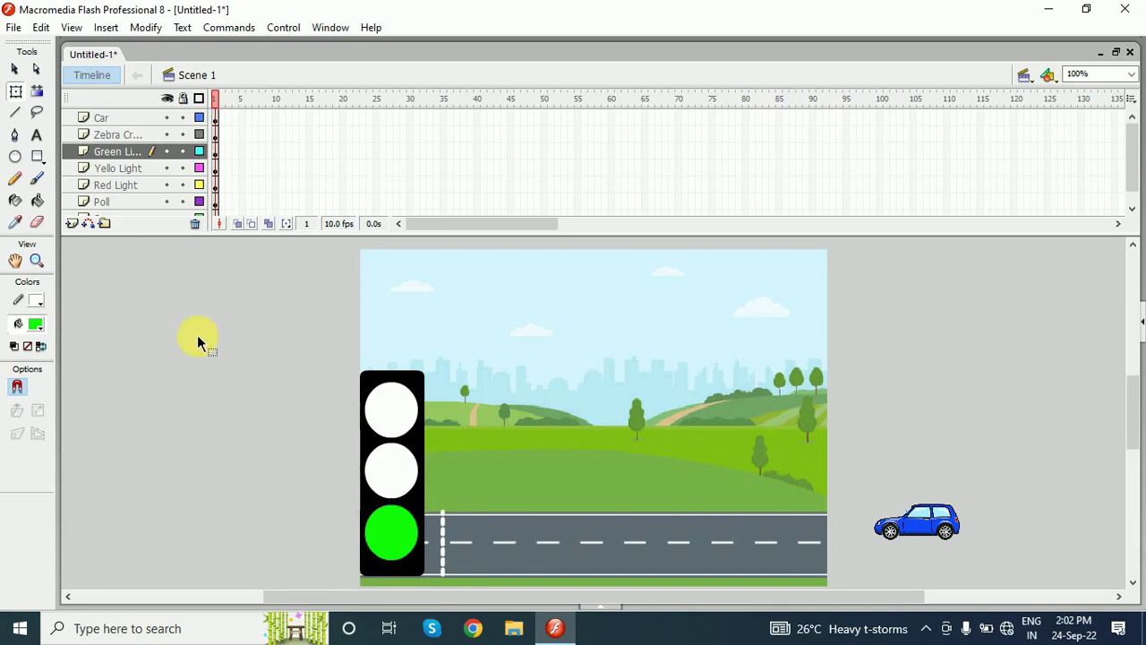
Insert keyframes at frame 15 on all layers from Car down to Scenry, making the timeline area taller to fit them.
{"action": "left_click_drag", "start_coordinate": [309, 121], "coordinate": [332, 256]}
{"action": "key", "text": "F6"}
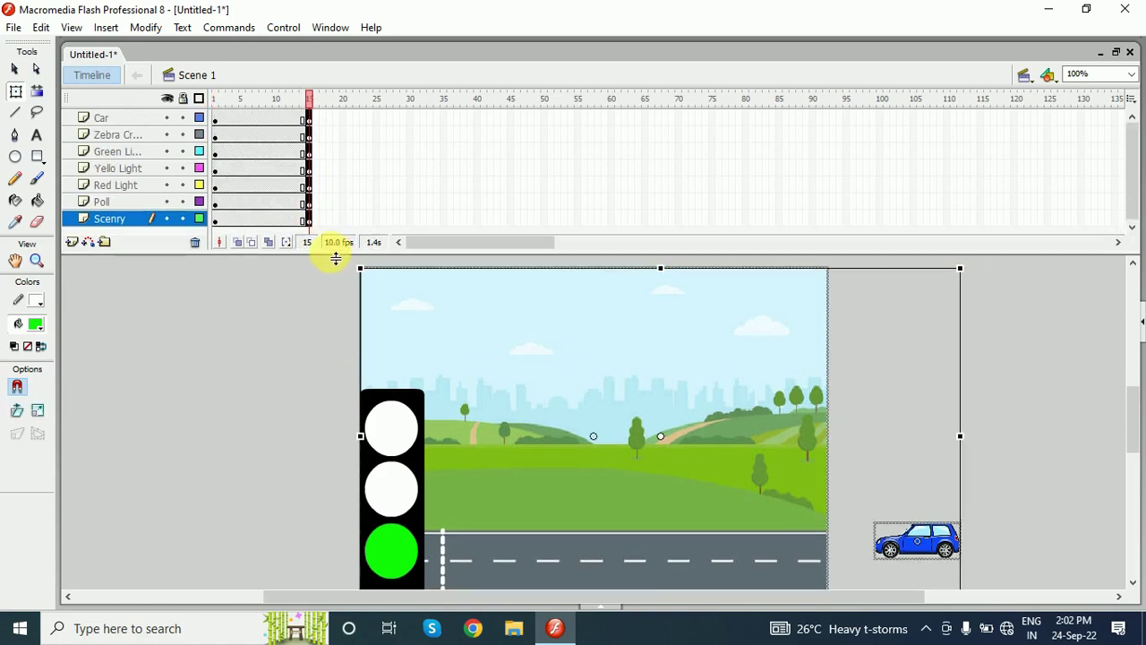
{"action": "left_click", "coordinate": [276, 352]}
At frame 15, move the blue car straight left until it stands entirely on the right end of the road.
{"action": "left_click", "coordinate": [945, 551]}
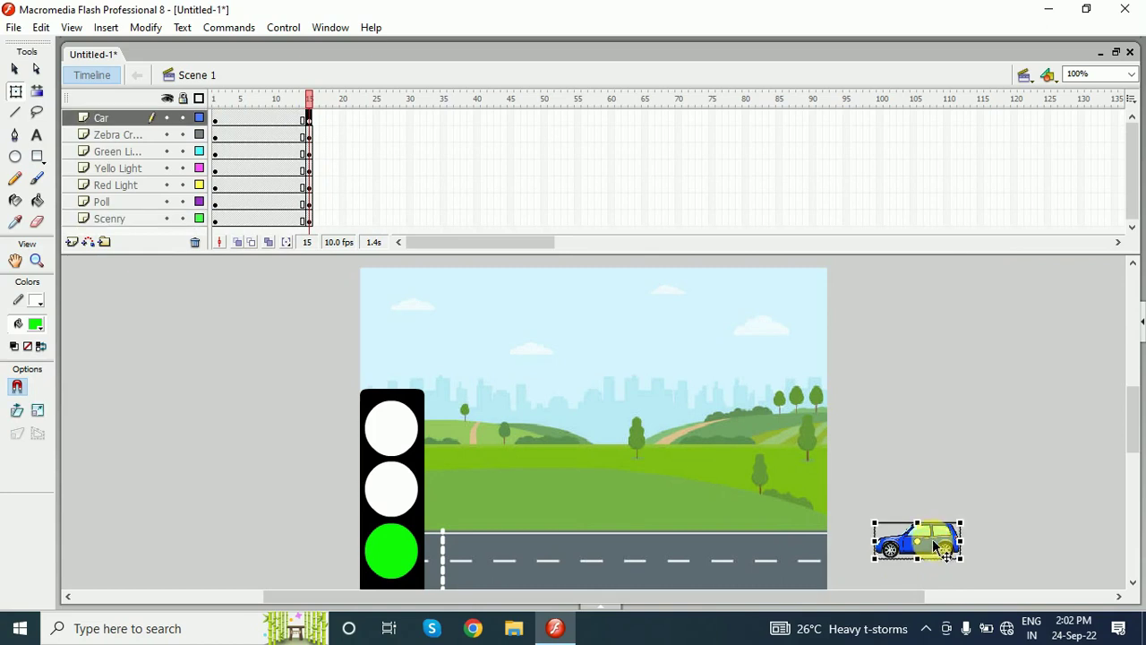
{"action": "key", "text": "Left"}
{"action": "key", "text": "Left"}
{"action": "key", "text": "Left"}
{"action": "key", "text": "Left"}
{"action": "key", "text": "Left"}
{"action": "key", "text": "Left"}
{"action": "key", "text": "Left"}
{"action": "key", "text": "Left"}
{"action": "key", "text": "Left"}
{"action": "key", "text": "Left"}
{"action": "key", "text": "Left"}
{"action": "key", "text": "Left"}
{"action": "key", "text": "Left"}
{"action": "key", "text": "Left"}
{"action": "key", "text": "Left"}
{"action": "key", "text": "Left"}
{"action": "key", "text": "Left"}
{"action": "key", "text": "Left"}
{"action": "key", "text": "Left"}
{"action": "key", "text": "Left"}
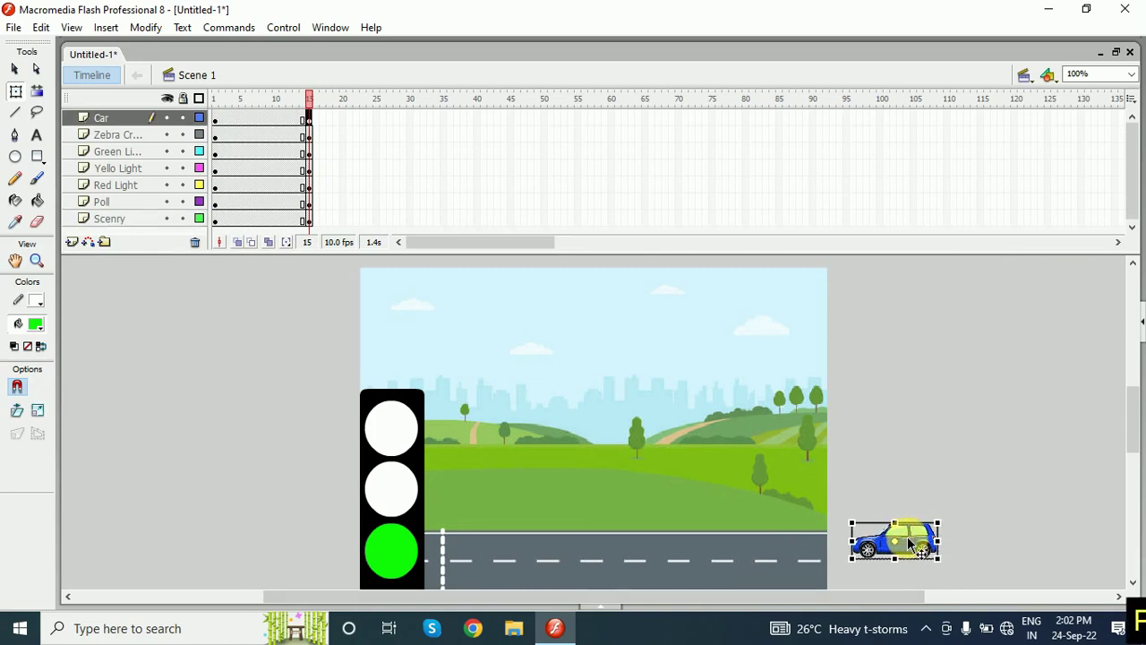
{"action": "key", "text": "Left"}
{"action": "key", "text": "Left"}
{"action": "key", "text": "Left"}
{"action": "key", "text": "Left"}
{"action": "key", "text": "Left"}
{"action": "key", "text": "Left"}
{"action": "key", "text": "Left"}
{"action": "key", "text": "Left"}
{"action": "key", "text": "Left"}
{"action": "key", "text": "Left"}
{"action": "key", "text": "Left"}
{"action": "key", "text": "Left"}
{"action": "key", "text": "Left"}
{"action": "key", "text": "Left"}
{"action": "key", "text": "Left"}
{"action": "key", "text": "Left"}
{"action": "key", "text": "Left"}
{"action": "key", "text": "Left"}
{"action": "key", "text": "Left"}
{"action": "key", "text": "Left"}
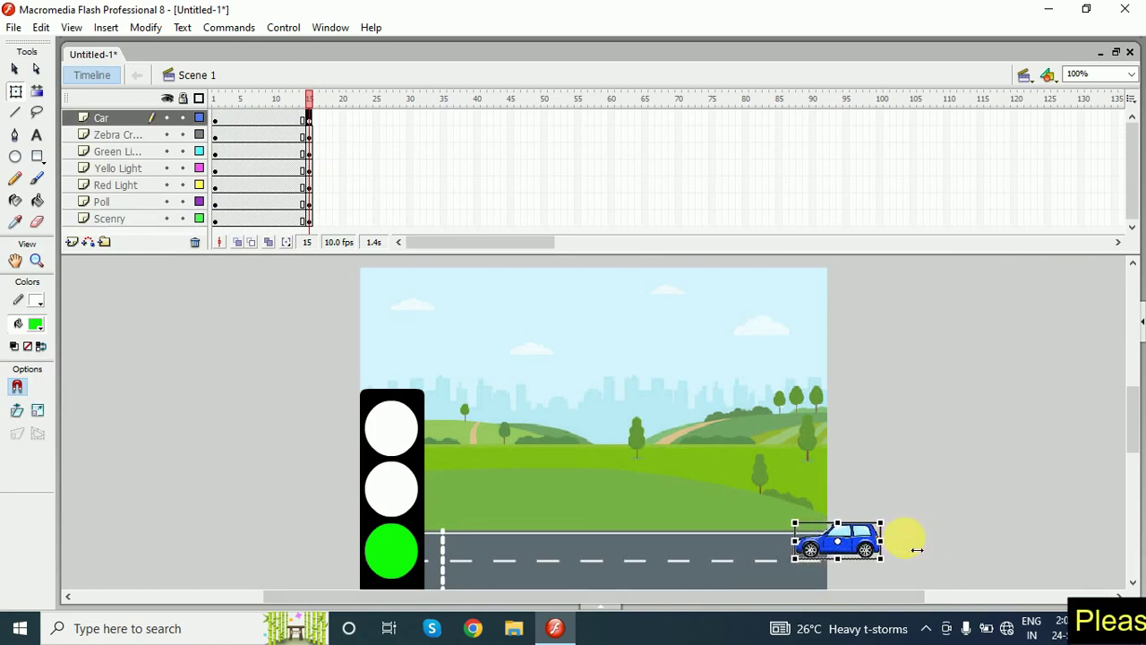
{"action": "key", "text": "Left"}
{"action": "key", "text": "Left"}
{"action": "key", "text": "Left"}
{"action": "key", "text": "Left"}
{"action": "key", "text": "Left"}
{"action": "key", "text": "Left"}
{"action": "key", "text": "Left"}
{"action": "key", "text": "Left"}
{"action": "key", "text": "Left"}
{"action": "key", "text": "Left"}
{"action": "key", "text": "Left"}
{"action": "key", "text": "Left"}
{"action": "key", "text": "Left"}
{"action": "key", "text": "Left"}
{"action": "key", "text": "Left"}
{"action": "key", "text": "Left"}
{"action": "key", "text": "Left"}
{"action": "key", "text": "Left"}
{"action": "key", "text": "Left"}
{"action": "key", "text": "Left"}
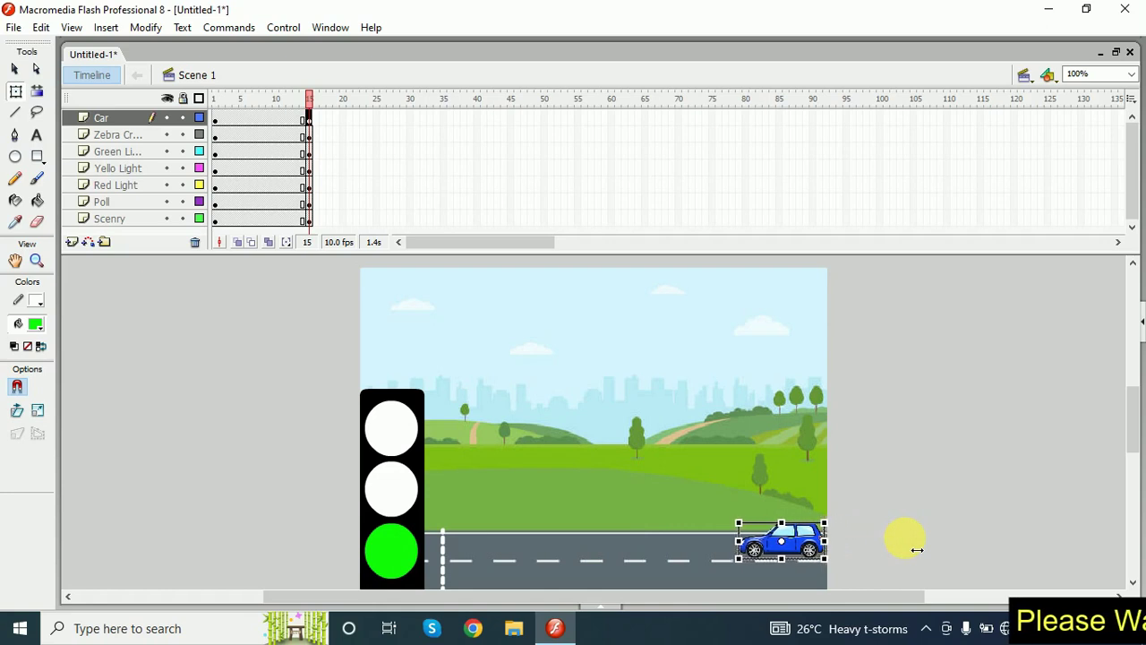
{"action": "key", "text": "Left"}
{"action": "key", "text": "Left"}
{"action": "key", "text": "Left"}
{"action": "key", "text": "Left"}
{"action": "key", "text": "Left"}
{"action": "key", "text": "Left"}
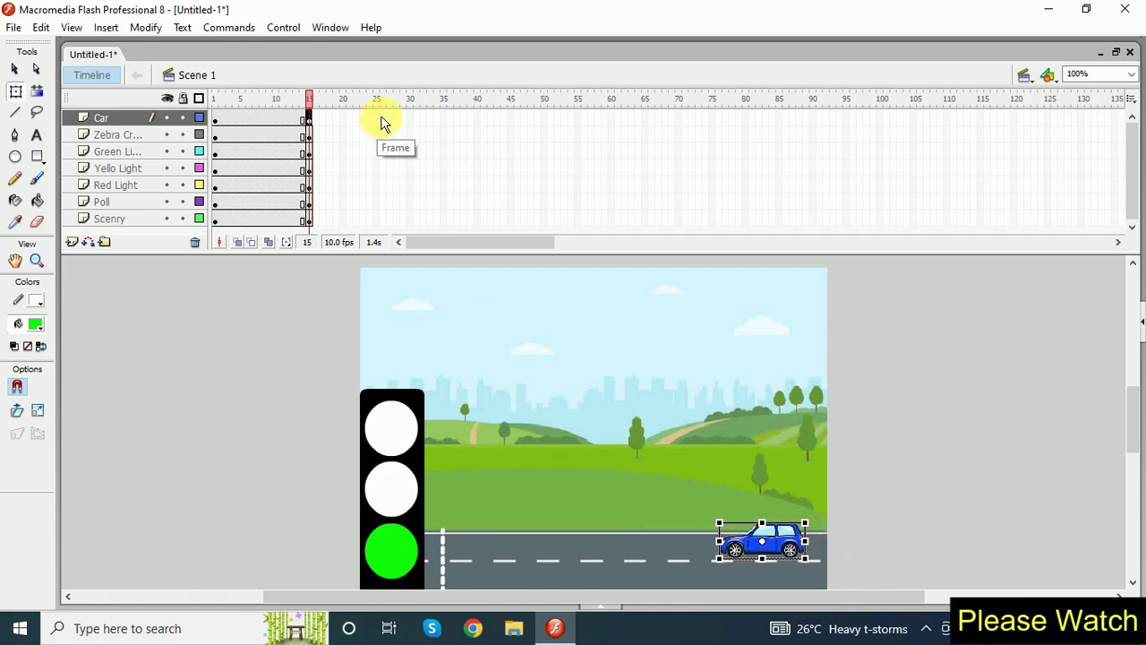
Insert keyframes at frame 25 on all layers from Car down to Scenry.
{"action": "left_click_drag", "start_coordinate": [378, 122], "coordinate": [381, 185]}
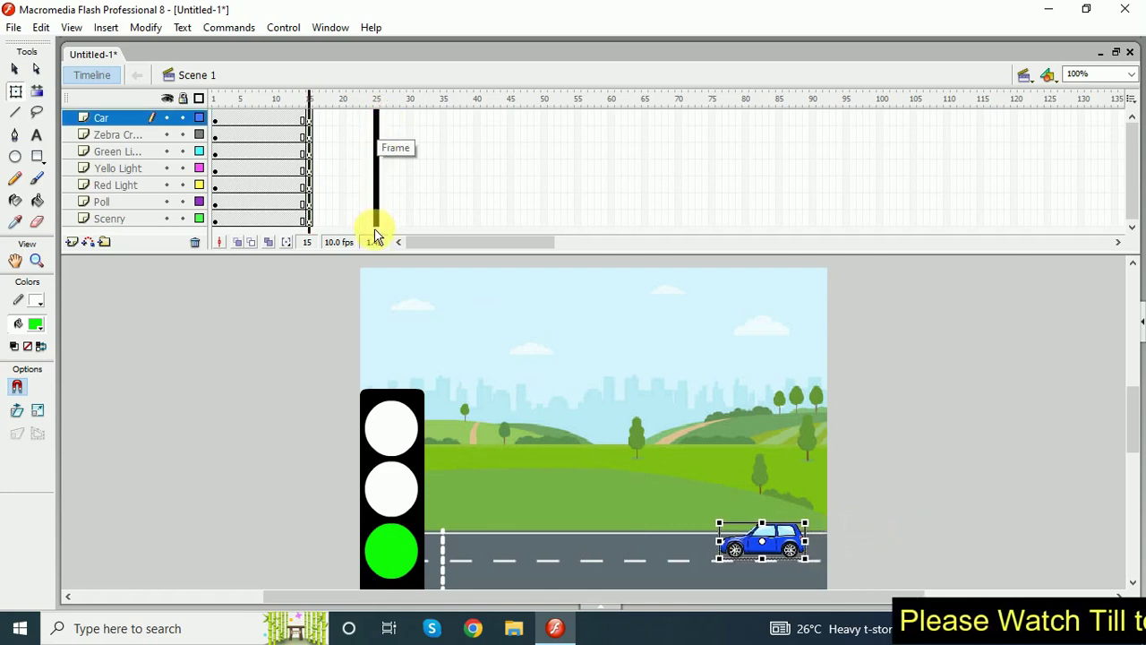
{"action": "left_click_drag", "start_coordinate": [375, 235], "coordinate": [375, 235]}
{"action": "key", "text": "F6"}
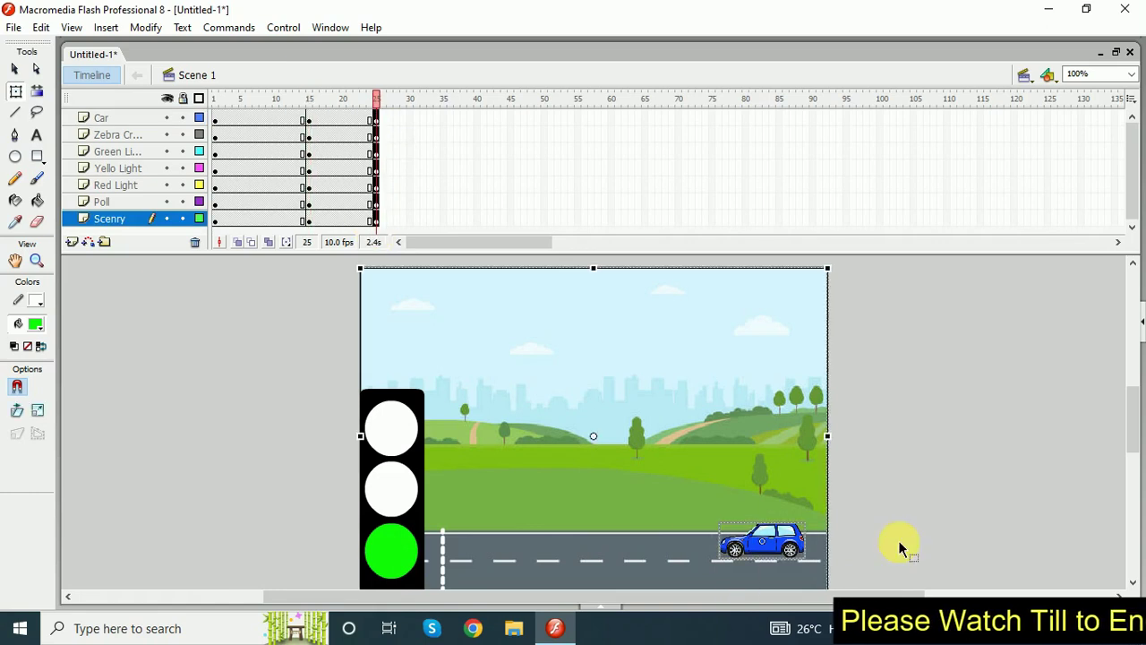
At frame 25, move the blue car straight left along the road until it stands just right of the road's middle.
{"action": "left_click", "coordinate": [760, 545]}
{"action": "key", "text": "Left"}
{"action": "key", "text": "Left"}
{"action": "key", "text": "Left"}
{"action": "key", "text": "Left"}
{"action": "key", "text": "Left"}
{"action": "key", "text": "Left"}
{"action": "key", "text": "Left"}
{"action": "key", "text": "Left"}
{"action": "key", "text": "Left"}
{"action": "key", "text": "Left"}
{"action": "key", "text": "Left"}
{"action": "key", "text": "Left"}
{"action": "key", "text": "Left"}
{"action": "key", "text": "Left"}
{"action": "key", "text": "Left"}
{"action": "key", "text": "Left"}
{"action": "key", "text": "Left"}
{"action": "key", "text": "Left"}
{"action": "key", "text": "Left"}
{"action": "key", "text": "Left"}
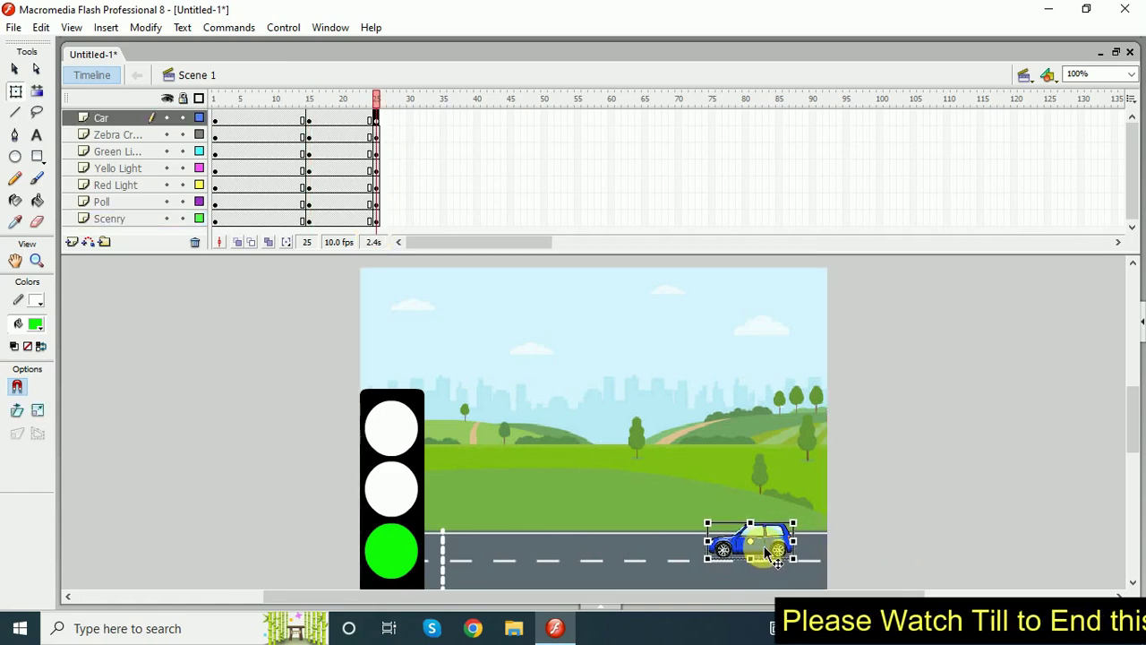
{"action": "key", "text": "Left"}
{"action": "key", "text": "Left"}
{"action": "key", "text": "Left"}
{"action": "key", "text": "Left"}
{"action": "key", "text": "Left"}
{"action": "key", "text": "Left"}
{"action": "key", "text": "Left"}
{"action": "key", "text": "Left"}
{"action": "key", "text": "Left"}
{"action": "key", "text": "Left"}
{"action": "key", "text": "Left"}
{"action": "key", "text": "Left"}
{"action": "key", "text": "Left"}
{"action": "key", "text": "Left"}
{"action": "key", "text": "Left"}
{"action": "key", "text": "Left"}
{"action": "key", "text": "Left"}
{"action": "key", "text": "Left"}
{"action": "key", "text": "Left"}
{"action": "key", "text": "Left"}
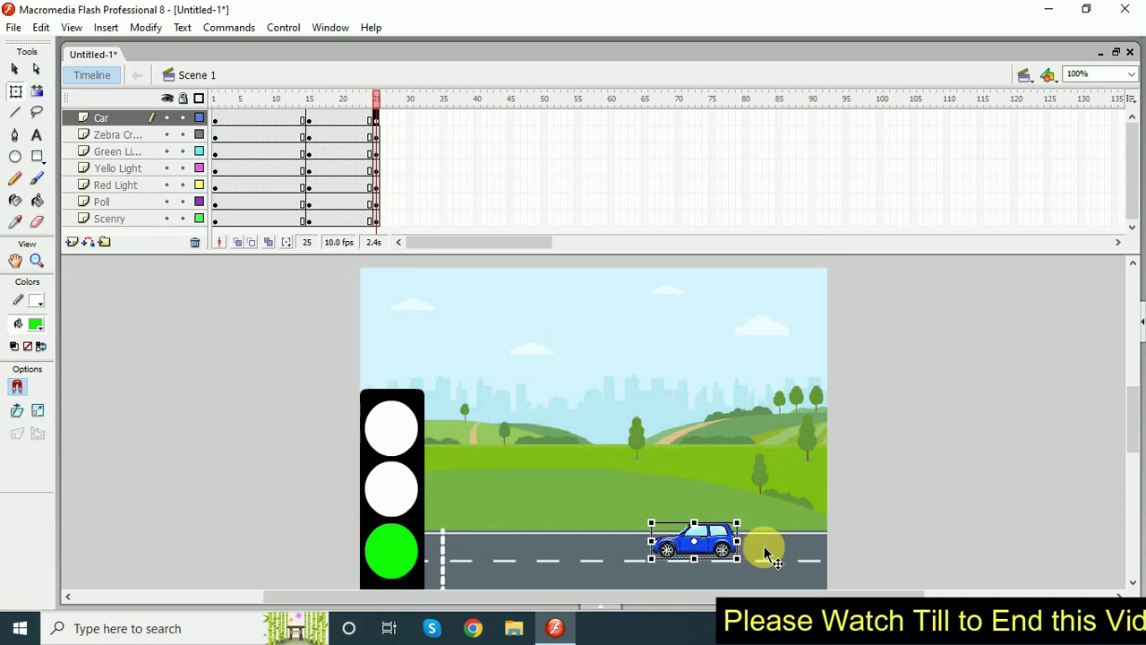
{"action": "key", "text": "Left"}
{"action": "key", "text": "Left"}
{"action": "key", "text": "Left"}
{"action": "key", "text": "Left"}
{"action": "key", "text": "Left"}
{"action": "key", "text": "Left"}
{"action": "key", "text": "Left"}
{"action": "key", "text": "Left"}
{"action": "key", "text": "Left"}
{"action": "key", "text": "Left"}
{"action": "key", "text": "Left"}
{"action": "key", "text": "Left"}
{"action": "key", "text": "Left"}
{"action": "key", "text": "Left"}
{"action": "key", "text": "Left"}
{"action": "key", "text": "Left"}
{"action": "key", "text": "Left"}
{"action": "key", "text": "Left"}
{"action": "key", "text": "Left"}
{"action": "key", "text": "Left"}
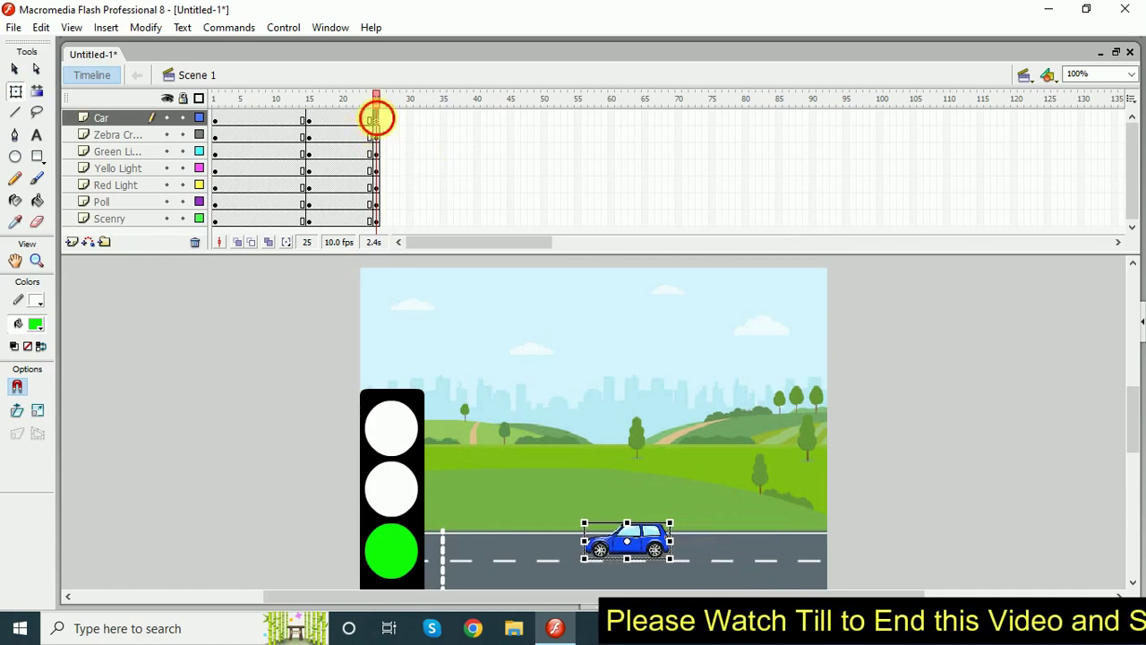
Shift the frame 25 keyframes on all layers, from Car down to Scenry, to frame 30.
{"action": "left_click_drag", "start_coordinate": [376, 119], "coordinate": [376, 249]}
{"action": "left_click", "coordinate": [377, 223]}
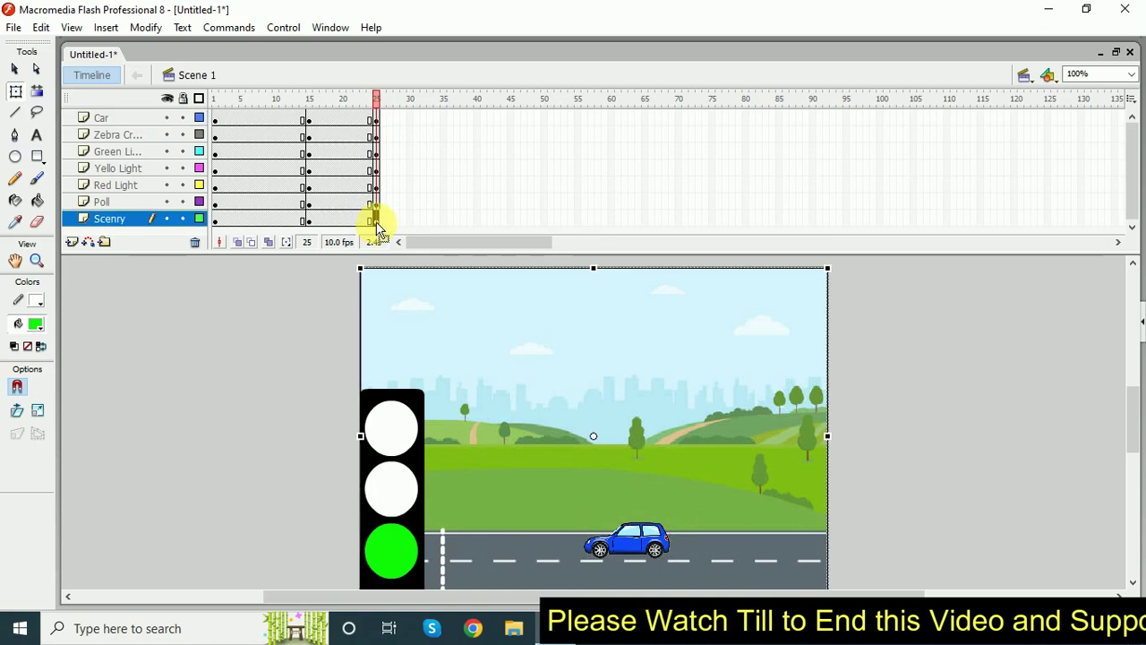
{"action": "left_click", "coordinate": [399, 221]}
{"action": "key", "text": "F6"}
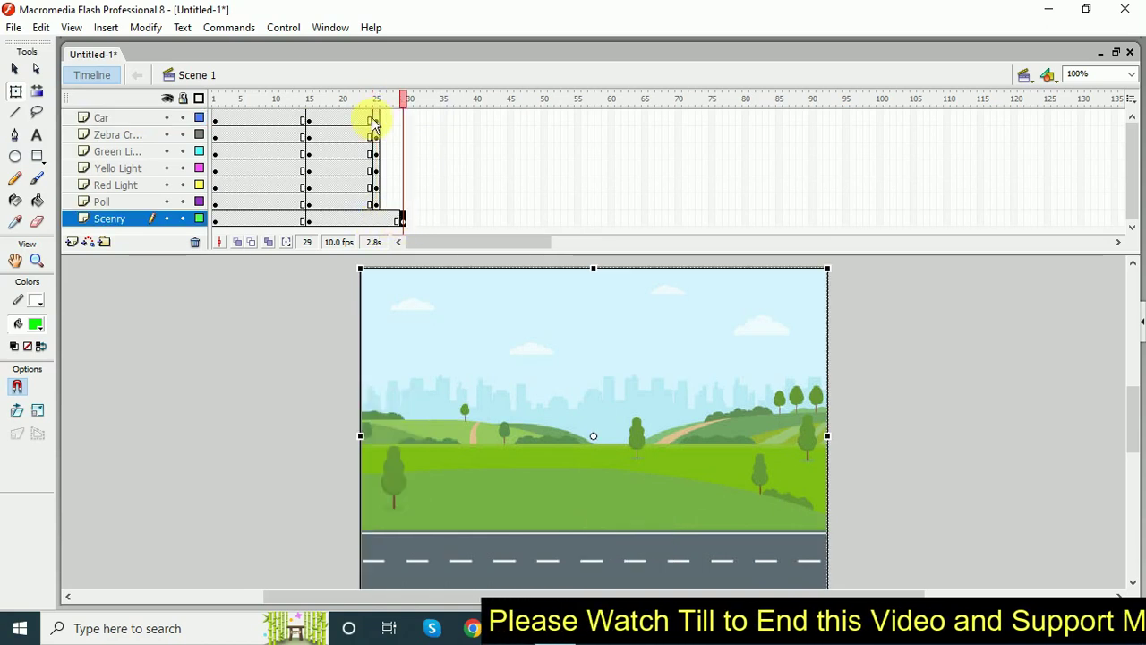
{"action": "left_click_drag", "start_coordinate": [376, 120], "coordinate": [408, 226]}
{"action": "left_click", "coordinate": [891, 479]}
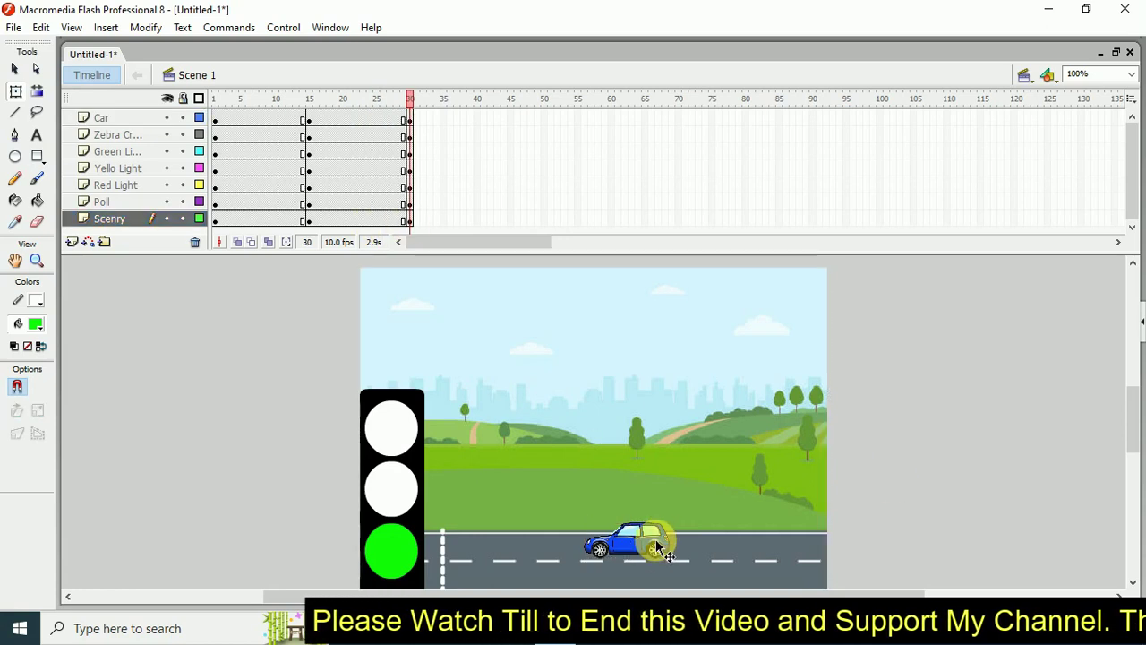
At frame 30, move the blue car further left to about the middle of the road.
{"action": "left_click", "coordinate": [657, 542]}
{"action": "key", "text": "Left"}
{"action": "key", "text": "Left"}
{"action": "key", "text": "Left"}
{"action": "key", "text": "Left"}
{"action": "key", "text": "Left"}
{"action": "key", "text": "Left"}
{"action": "key", "text": "Left"}
{"action": "key", "text": "Left"}
{"action": "key", "text": "Left"}
{"action": "key", "text": "Left"}
{"action": "key", "text": "Left"}
{"action": "key", "text": "Left"}
{"action": "key", "text": "Left"}
{"action": "key", "text": "Left"}
{"action": "key", "text": "Left"}
{"action": "key", "text": "Left"}
{"action": "key", "text": "Left"}
{"action": "key", "text": "Left"}
{"action": "key", "text": "Left"}
{"action": "key", "text": "Left"}
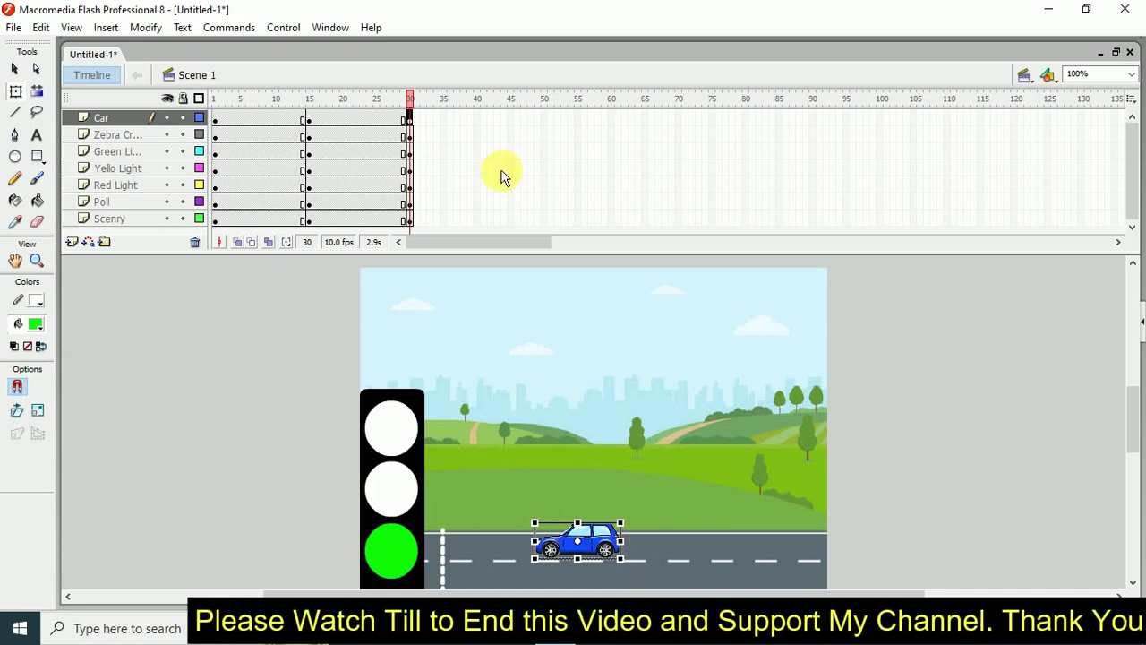
{"action": "mouse_move", "coordinate": [405, 117]}
{"action": "left_mouse_down"}
{"action": "mouse_move", "coordinate": [266, 116]}
{"action": "mouse_move", "coordinate": [412, 101]}
{"action": "left_mouse_up"}
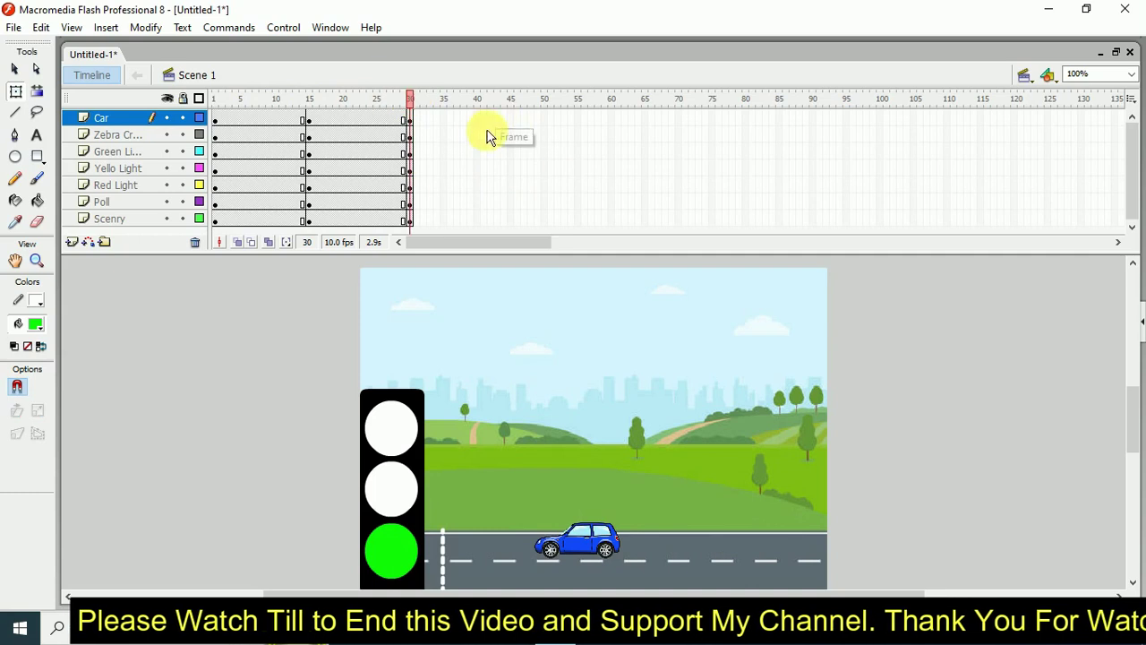
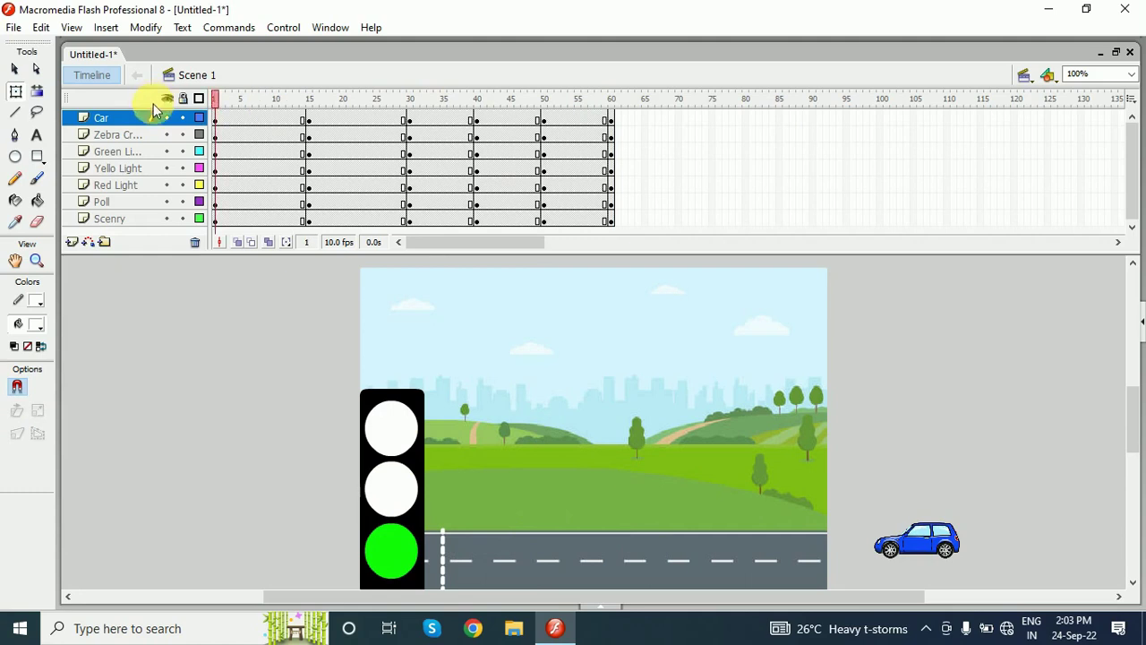
Create a motion tween across all frames of the Car layer and preview the movie.
{"action": "left_click", "coordinate": [106, 126]}
{"action": "right_click", "coordinate": [265, 126]}
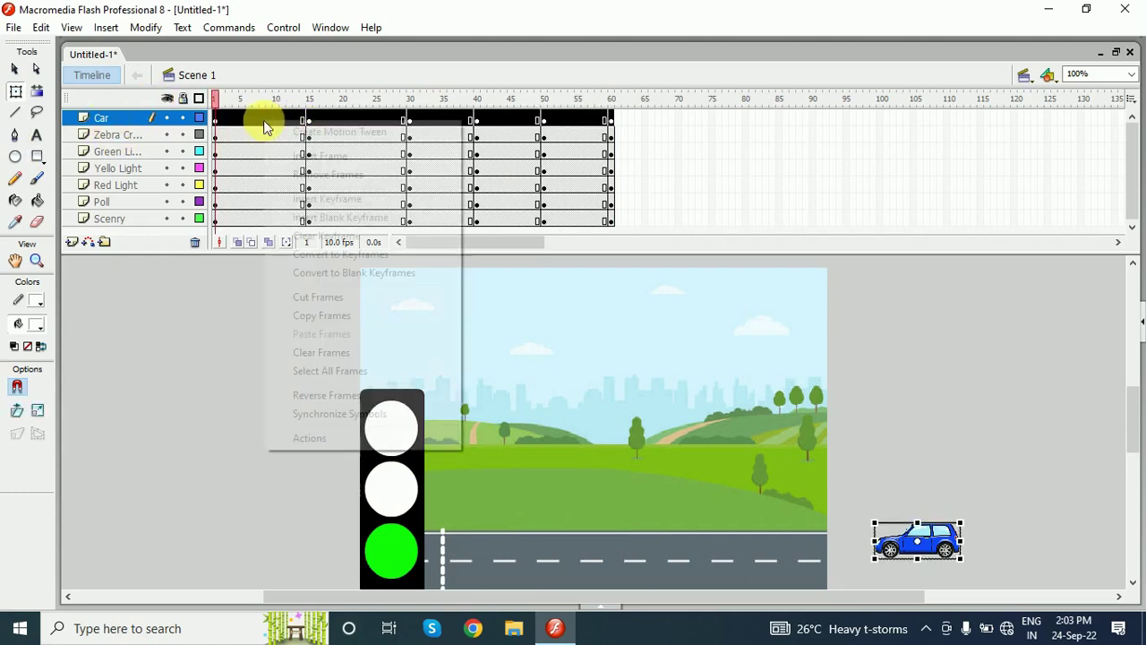
{"action": "left_click", "coordinate": [357, 136]}
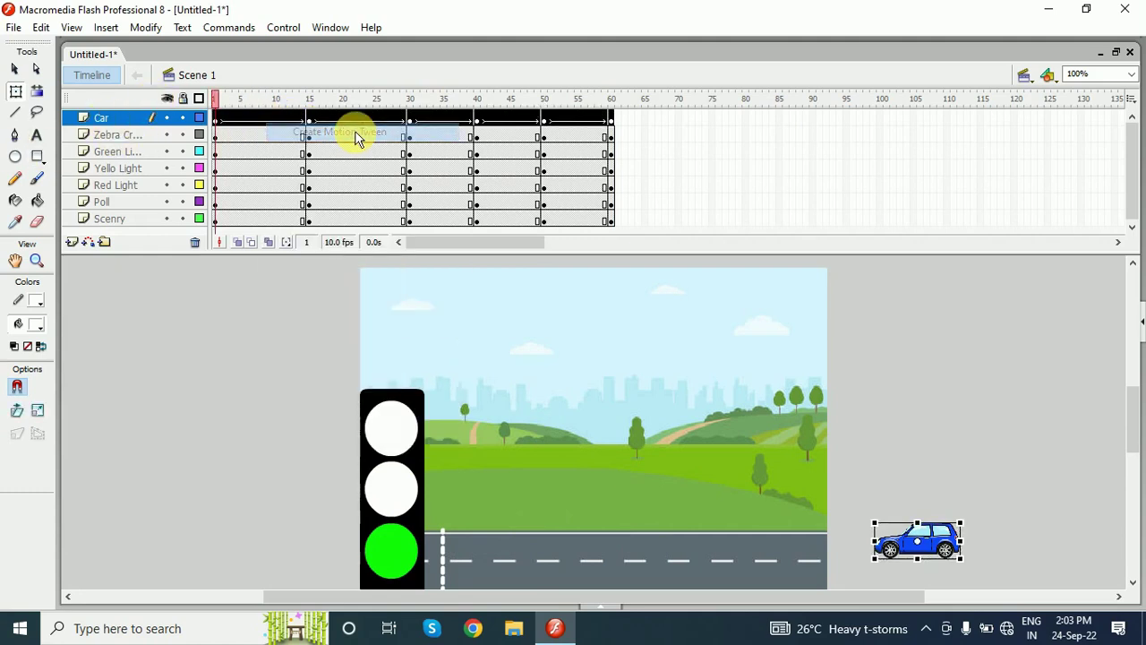
{"action": "key", "text": "ctrl+Return"}
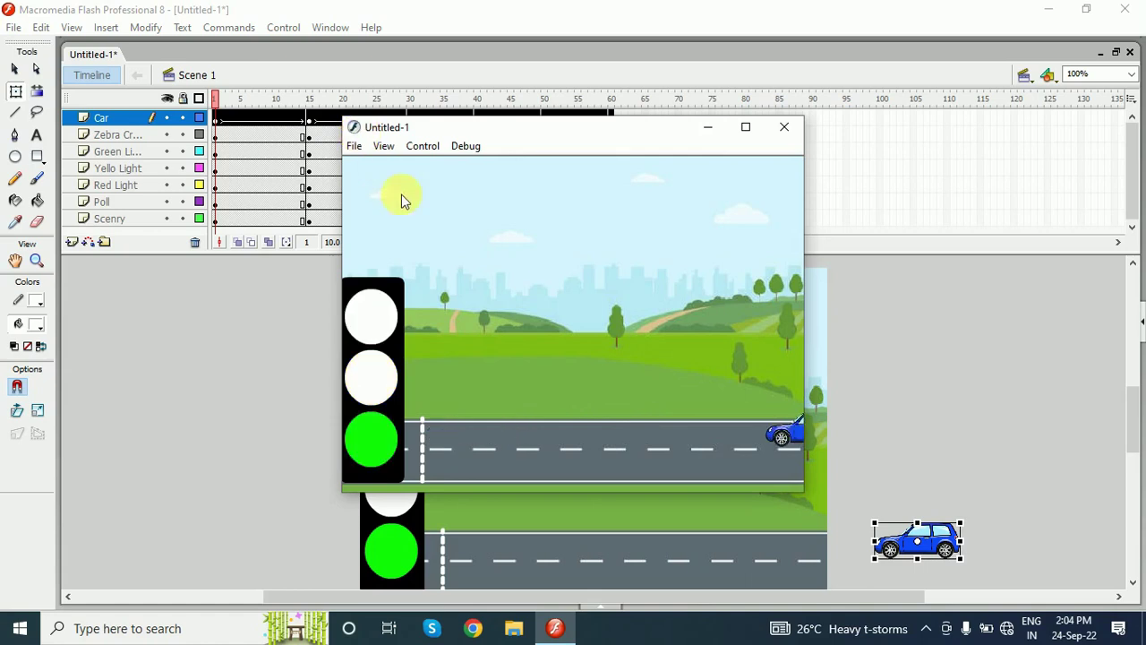
{"action": "left_click", "coordinate": [784, 126]}
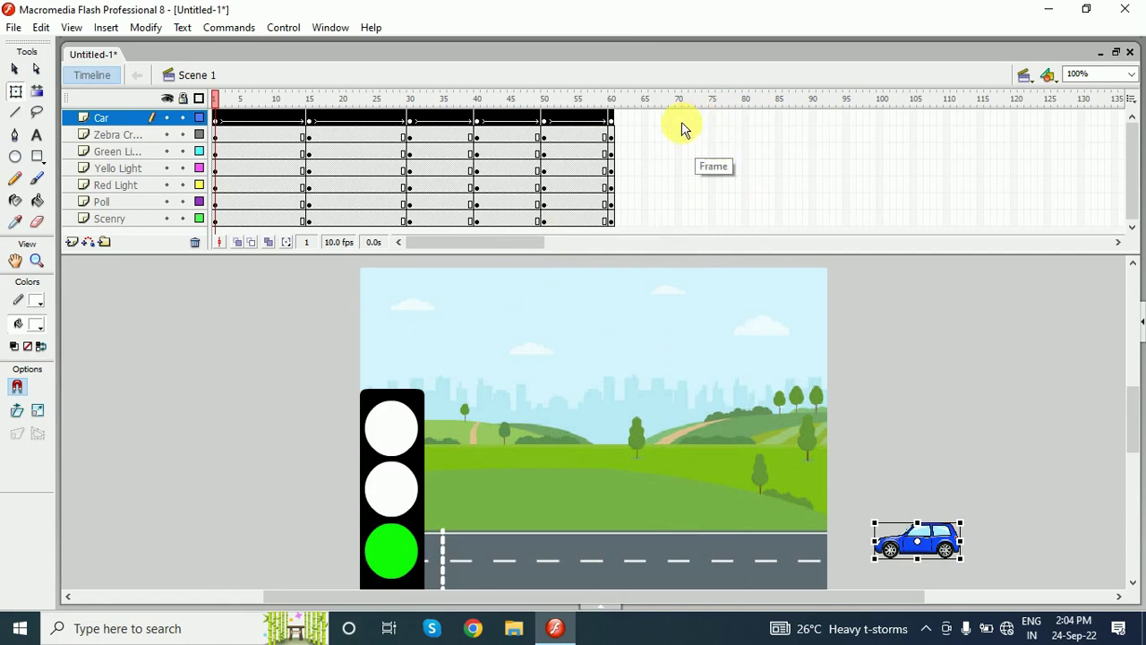
Insert keyframes at frame 75 on all layers and test the movie again.
{"action": "left_click_drag", "start_coordinate": [711, 117], "coordinate": [710, 237]}
{"action": "key", "text": "F6"}
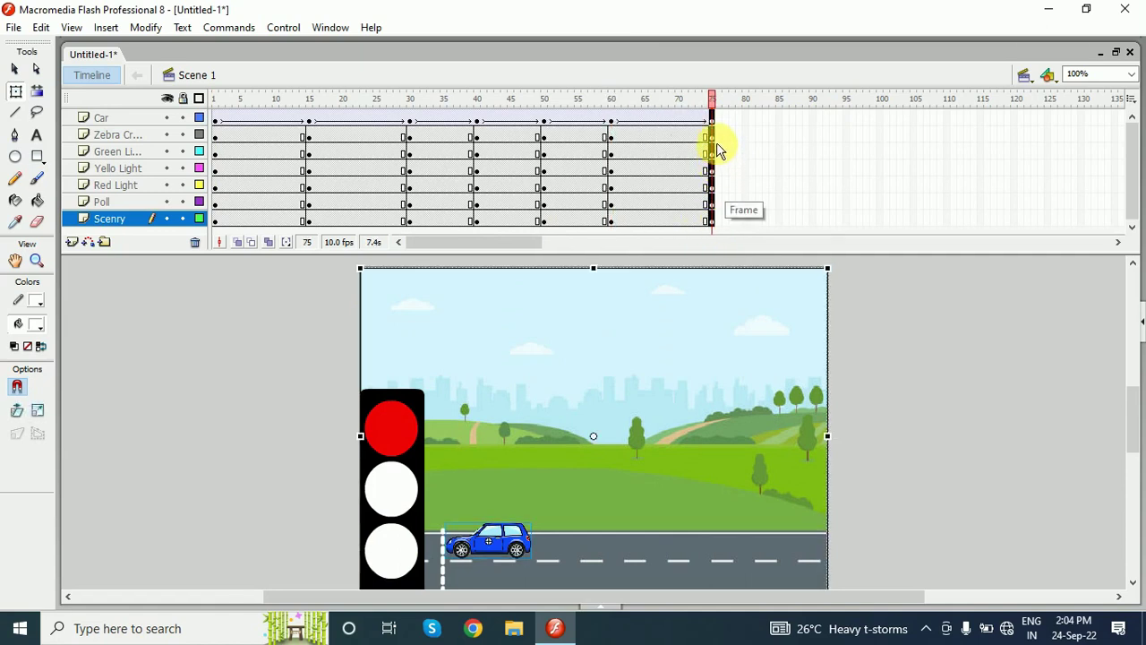
{"action": "key", "text": "ctrl+Return"}
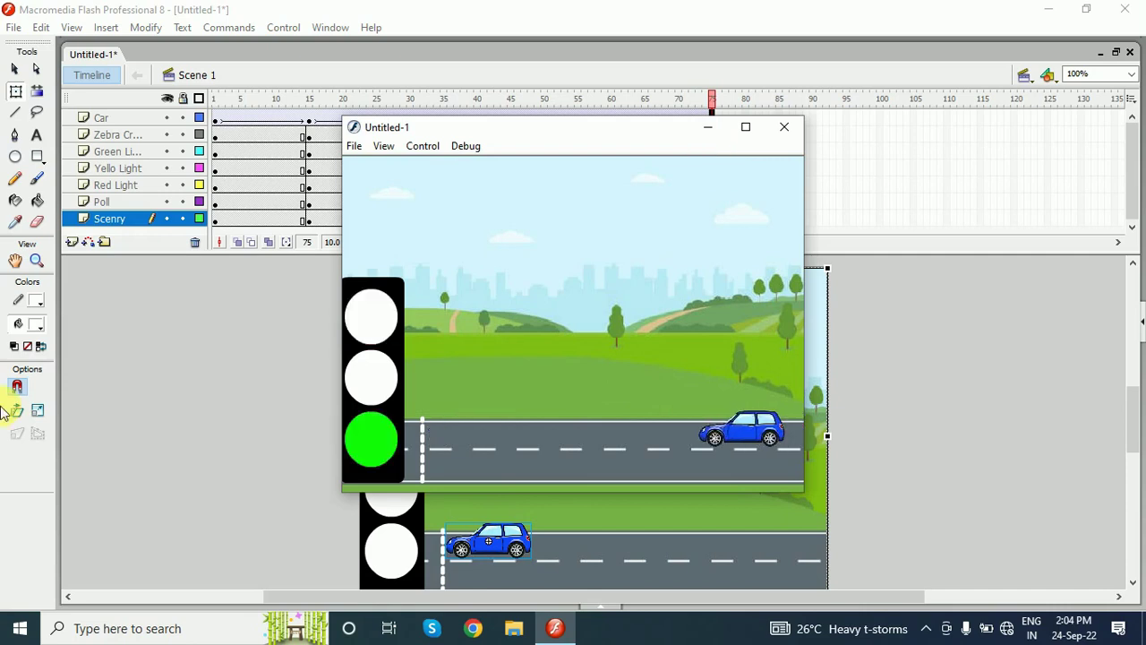
{"action": "left_click", "coordinate": [784, 126]}
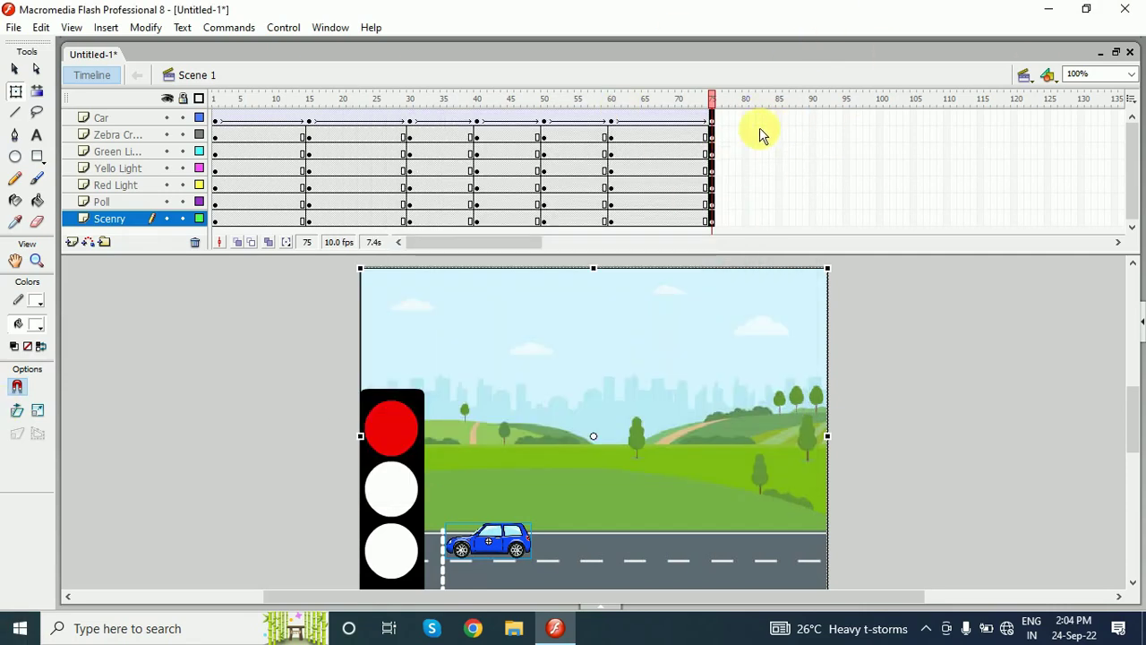
Insert keyframes at frame 85 on all layers from Car down to Scenry.
{"action": "left_click_drag", "start_coordinate": [778, 122], "coordinate": [781, 230]}
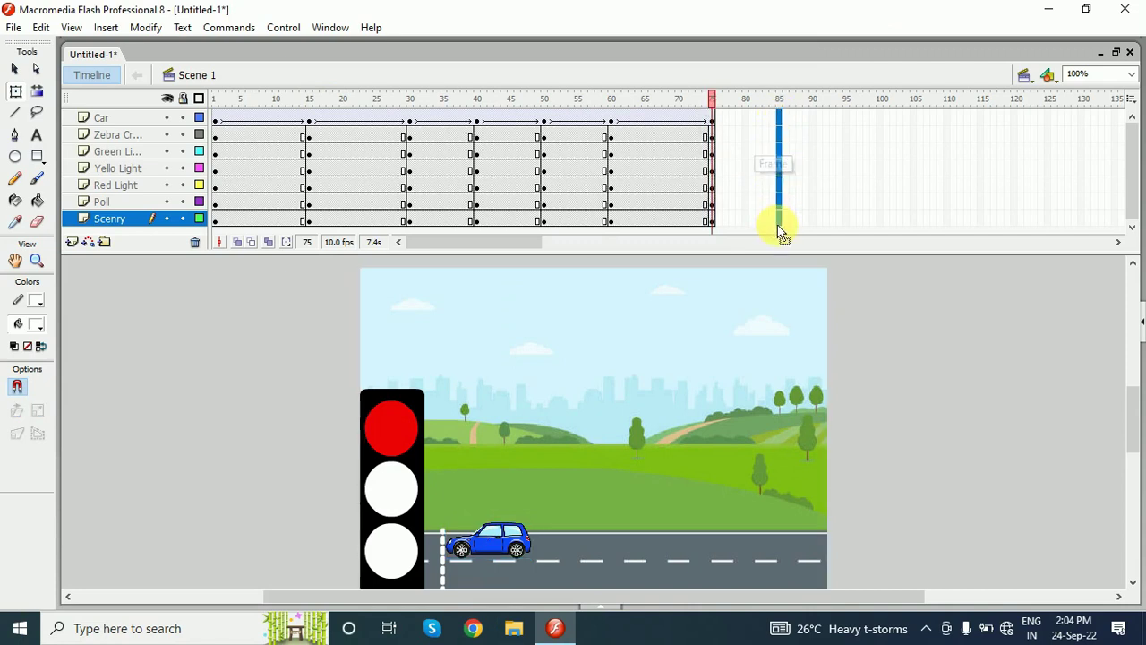
{"action": "key", "text": "F6"}
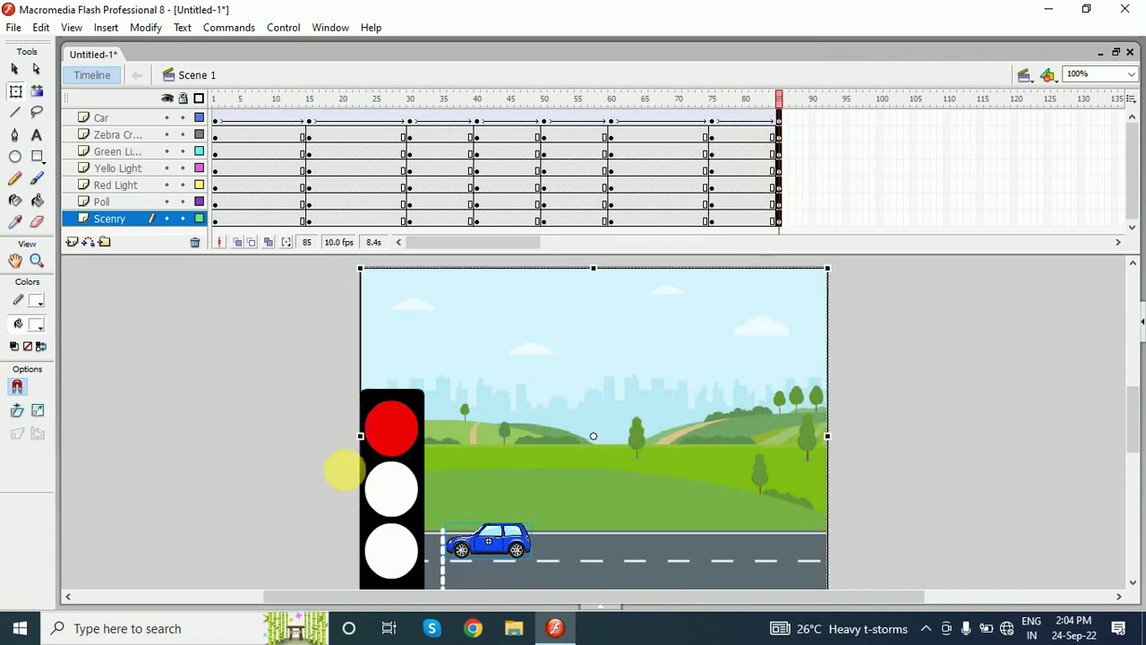
{"action": "left_click", "coordinate": [313, 481]}
At frame 85, fill the top light on the pole with white and the lowest light with bright green.
{"action": "left_click", "coordinate": [397, 448]}
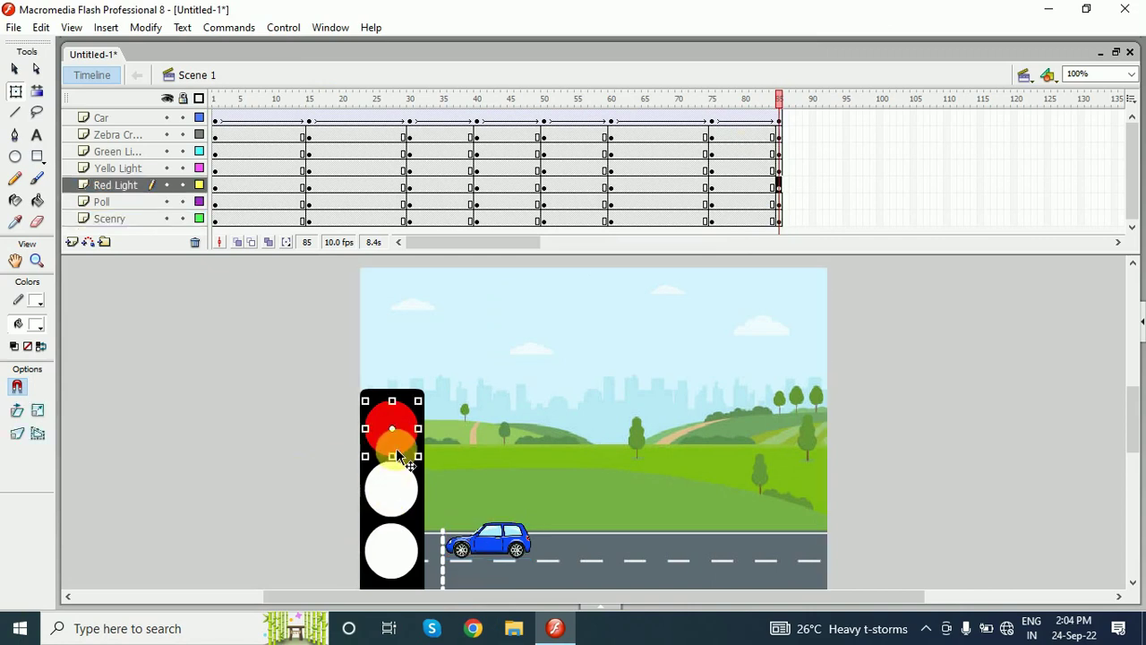
{"action": "left_click", "coordinate": [39, 328]}
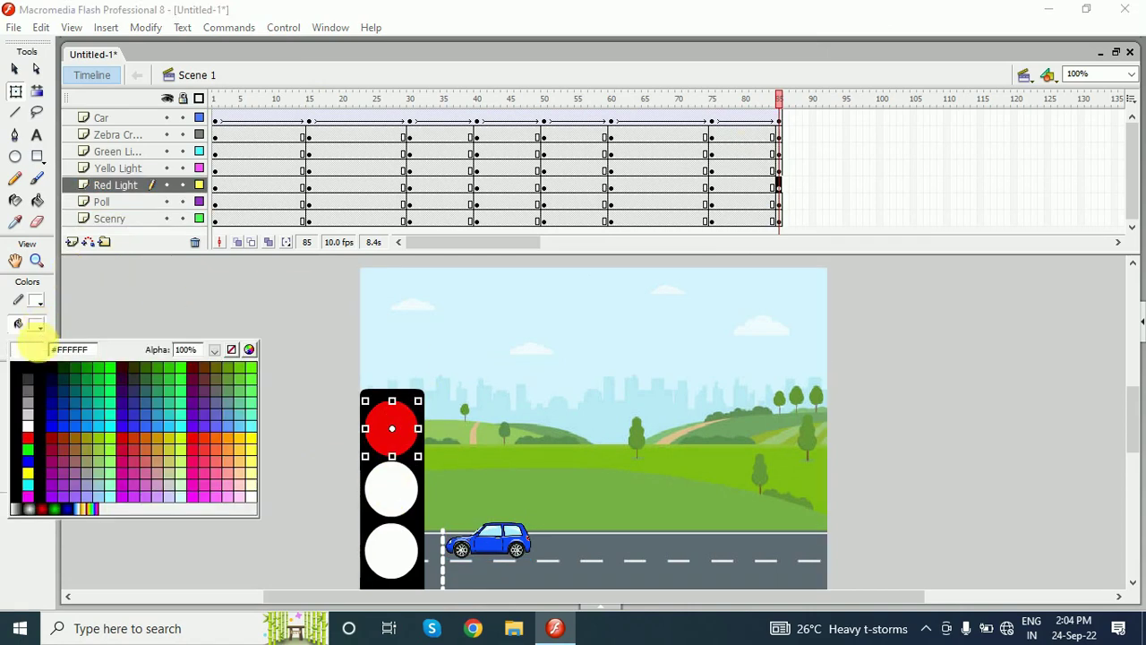
{"action": "left_click", "coordinate": [26, 433]}
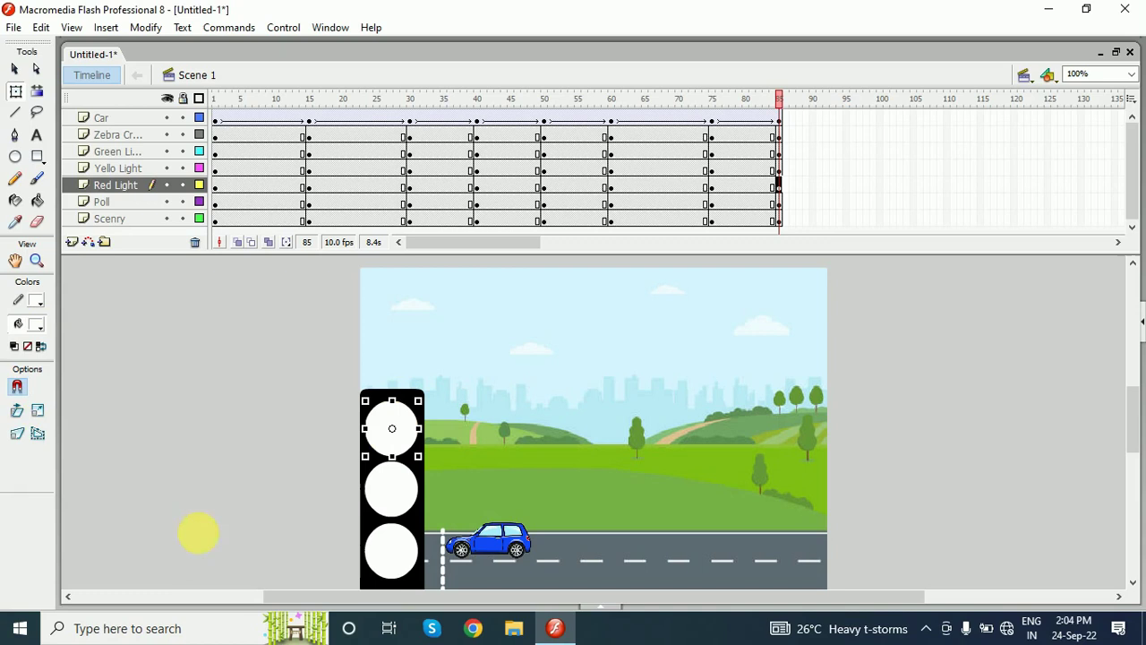
{"action": "left_click", "coordinate": [385, 544]}
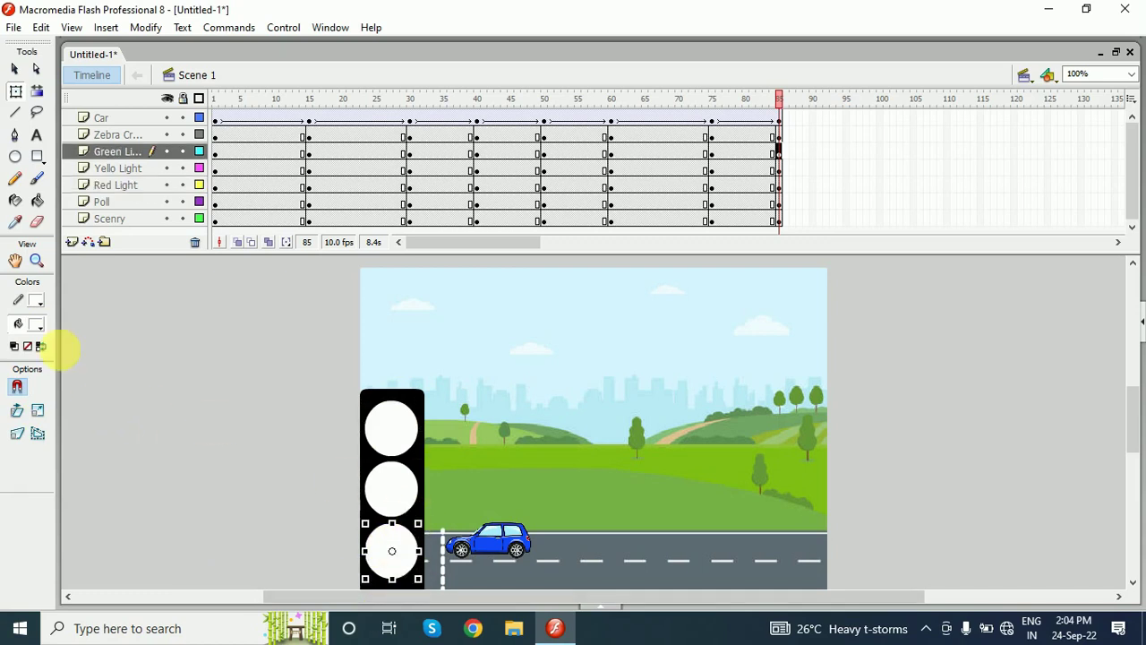
{"action": "left_click", "coordinate": [39, 328]}
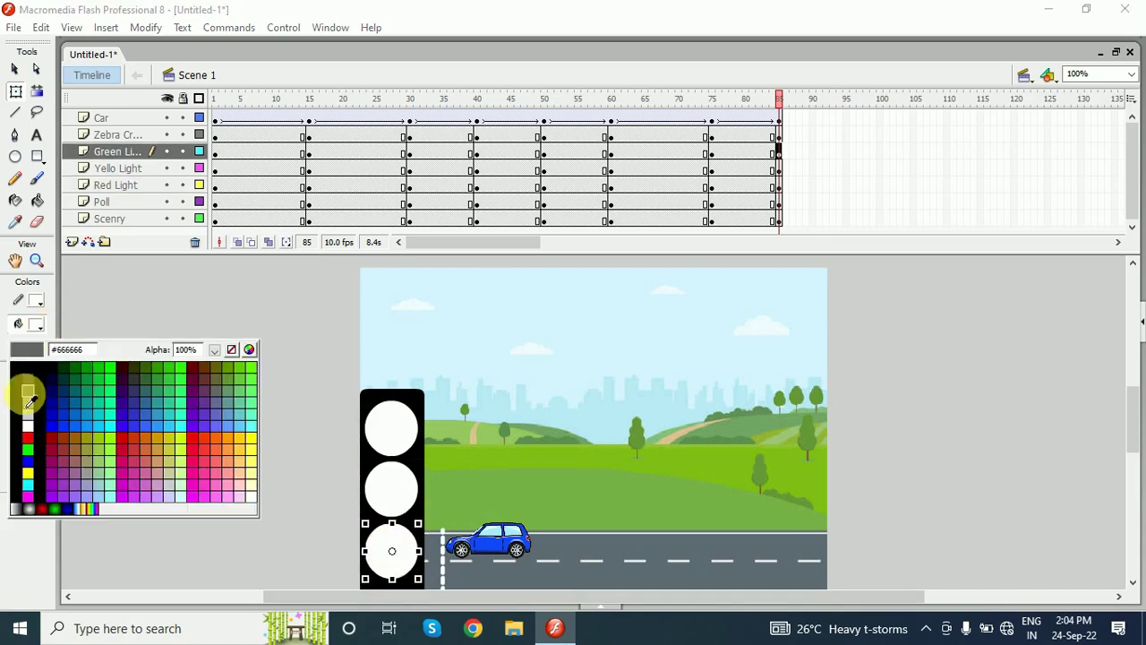
{"action": "left_click", "coordinate": [114, 370]}
At frame 85, move the blue car left along the road past the traffic light until it is off the stage.
{"action": "left_click", "coordinate": [490, 552]}
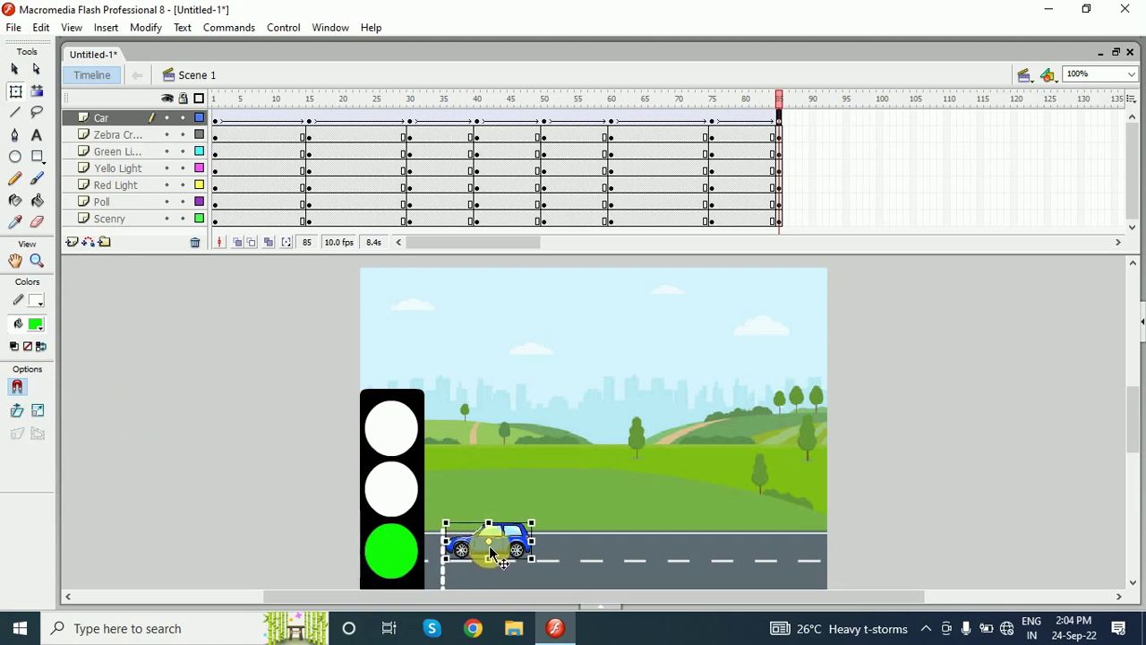
{"action": "key", "text": "Left"}
{"action": "key", "text": "Left"}
{"action": "key", "text": "Left"}
{"action": "key", "text": "Left"}
{"action": "key", "text": "Left"}
{"action": "key", "text": "Left"}
{"action": "key", "text": "Left"}
{"action": "key", "text": "Left"}
{"action": "key", "text": "Left"}
{"action": "key", "text": "Left"}
{"action": "key", "text": "Left"}
{"action": "key", "text": "Left"}
{"action": "key", "text": "Left"}
{"action": "key", "text": "Left"}
{"action": "key", "text": "Left"}
{"action": "key", "text": "Left"}
{"action": "key", "text": "Left"}
{"action": "key", "text": "Left"}
{"action": "key", "text": "Left"}
{"action": "key", "text": "Left"}
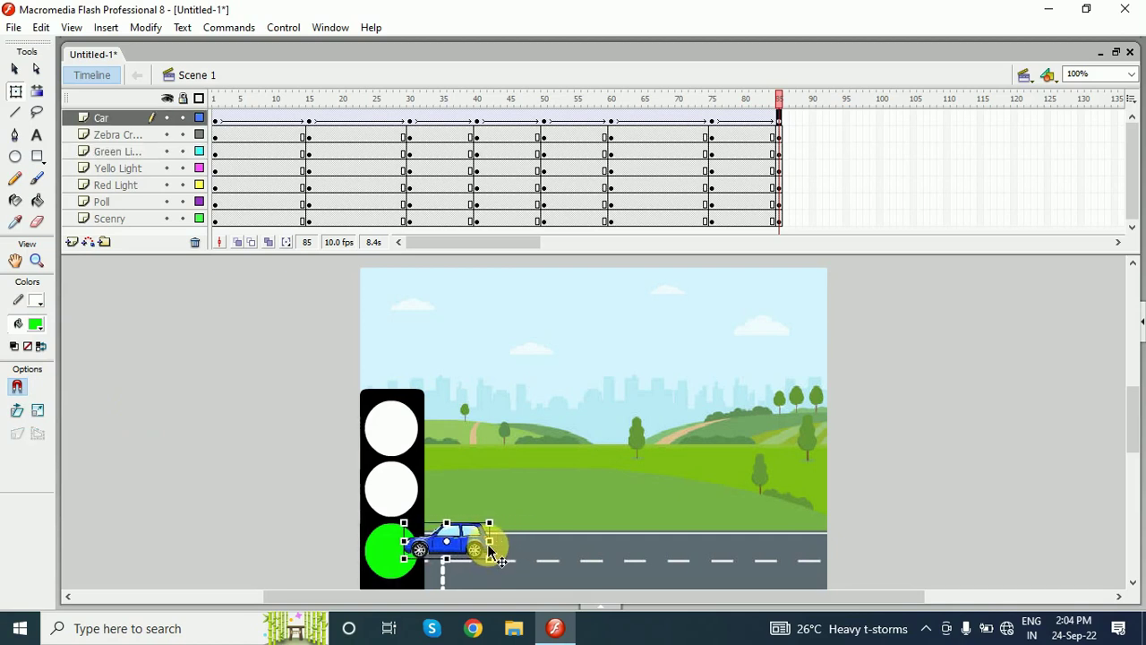
{"action": "key", "text": "Left"}
{"action": "key", "text": "Left"}
{"action": "key", "text": "Left"}
{"action": "key", "text": "Left"}
{"action": "key", "text": "Left"}
{"action": "key", "text": "Left"}
{"action": "key", "text": "Left"}
{"action": "key", "text": "Left"}
{"action": "key", "text": "Left"}
{"action": "key", "text": "Left"}
{"action": "key", "text": "Left"}
{"action": "key", "text": "Left"}
{"action": "key", "text": "Left"}
{"action": "key", "text": "Left"}
{"action": "key", "text": "Left"}
{"action": "key", "text": "Left"}
{"action": "key", "text": "Left"}
{"action": "key", "text": "Left"}
{"action": "key", "text": "Left"}
{"action": "key", "text": "Left"}
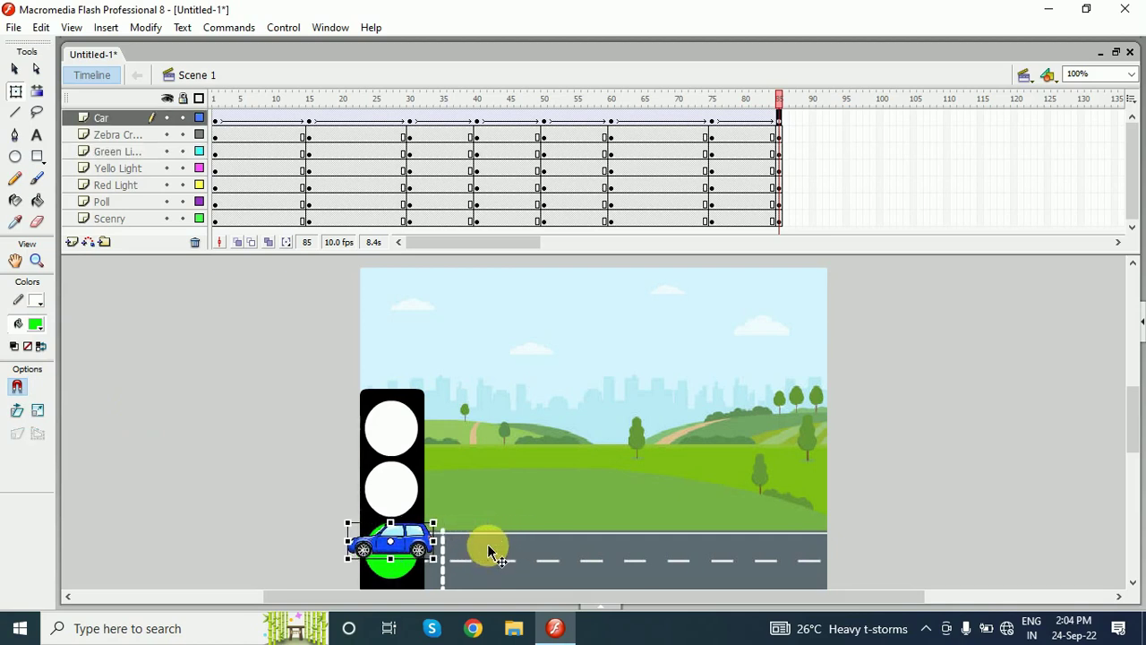
{"action": "key", "text": "Left"}
{"action": "key", "text": "Left"}
{"action": "key", "text": "Left"}
{"action": "key", "text": "Left"}
{"action": "key", "text": "Left"}
{"action": "key", "text": "Left"}
{"action": "key", "text": "Left"}
{"action": "key", "text": "Left"}
{"action": "key", "text": "Left"}
{"action": "key", "text": "Left"}
{"action": "key", "text": "Left"}
{"action": "key", "text": "Left"}
{"action": "key", "text": "Left"}
{"action": "key", "text": "Left"}
{"action": "key", "text": "Left"}
{"action": "key", "text": "Left"}
{"action": "key", "text": "Left"}
{"action": "key", "text": "Left"}
{"action": "key", "text": "Left"}
{"action": "key", "text": "Left"}
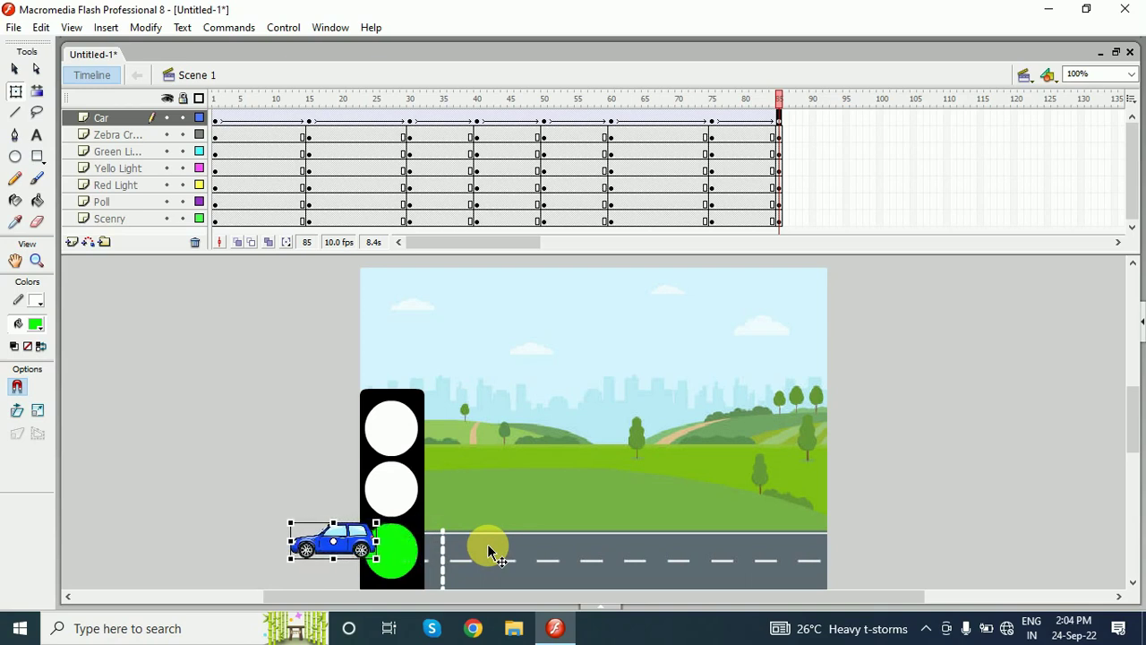
{"action": "key", "text": "Left"}
{"action": "key", "text": "Left"}
{"action": "key", "text": "Left"}
{"action": "key", "text": "Left"}
{"action": "key", "text": "Left"}
{"action": "key", "text": "Left"}
{"action": "key", "text": "Left"}
{"action": "key", "text": "Left"}
{"action": "key", "text": "Left"}
{"action": "key", "text": "Left"}
{"action": "key", "text": "Left"}
{"action": "key", "text": "Left"}
{"action": "key", "text": "Left"}
{"action": "key", "text": "Left"}
{"action": "key", "text": "Left"}
{"action": "key", "text": "Left"}
{"action": "key", "text": "Left"}
{"action": "key", "text": "Left"}
{"action": "key", "text": "Left"}
{"action": "key", "text": "Left"}
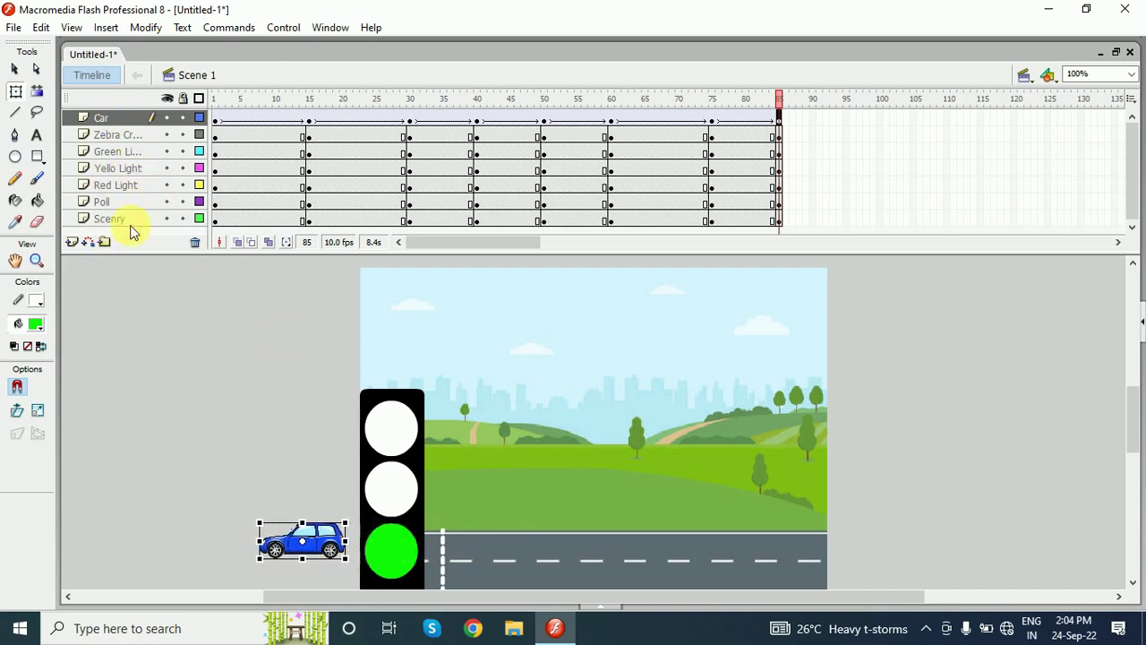
{"action": "left_click", "coordinate": [294, 433]}
Test the movie, then check the Red Light and Car keyframes at the end of the timeline against frame 75.
{"action": "key", "text": "ctrl+Return"}
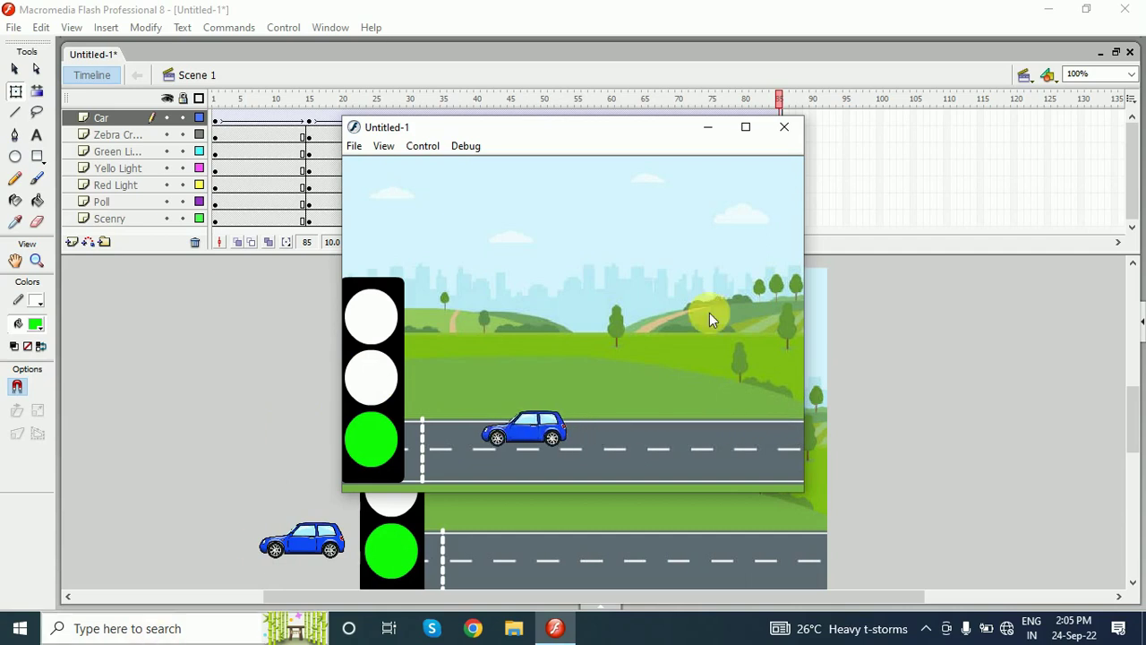
{"action": "left_click", "coordinate": [783, 126]}
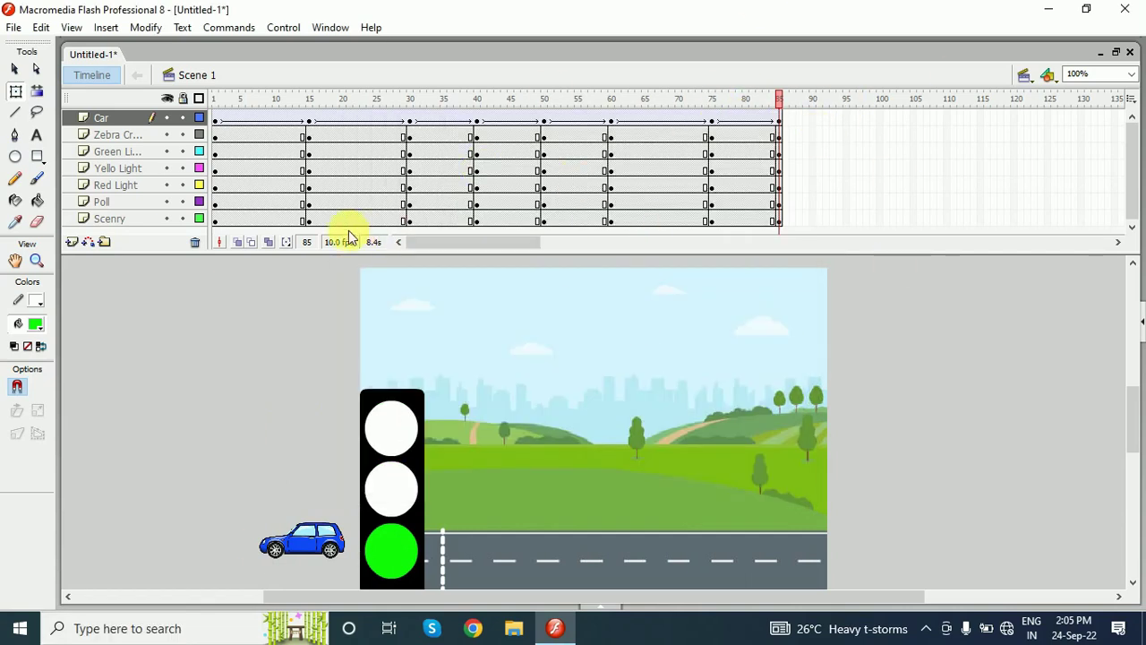
{"action": "left_click", "coordinate": [134, 185]}
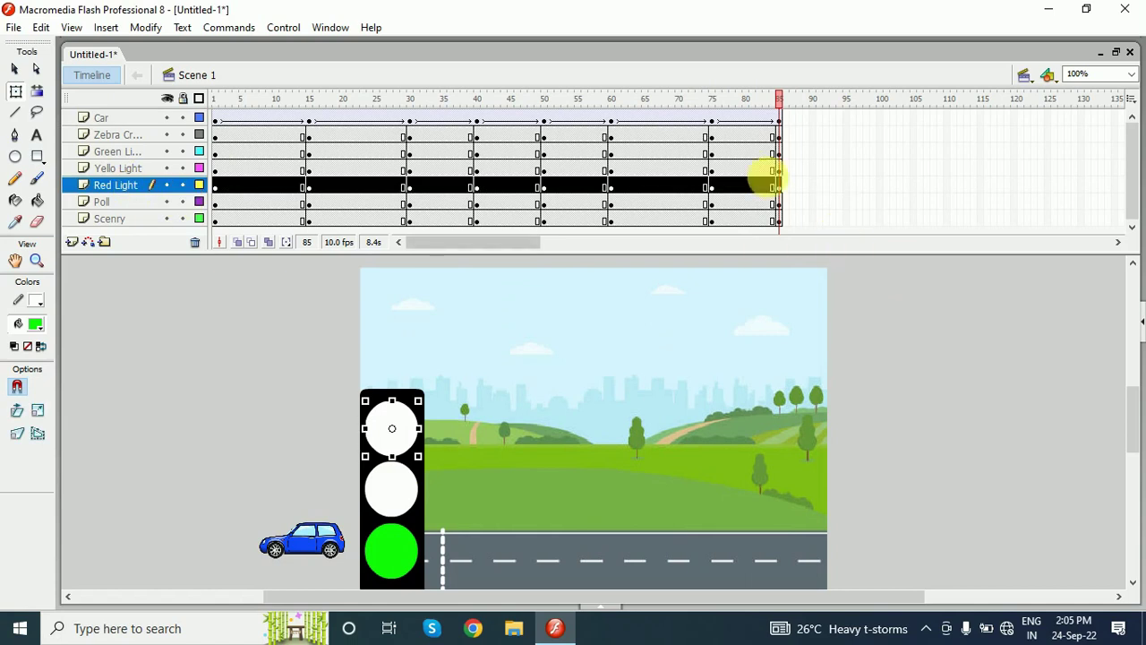
{"action": "left_click", "coordinate": [777, 186]}
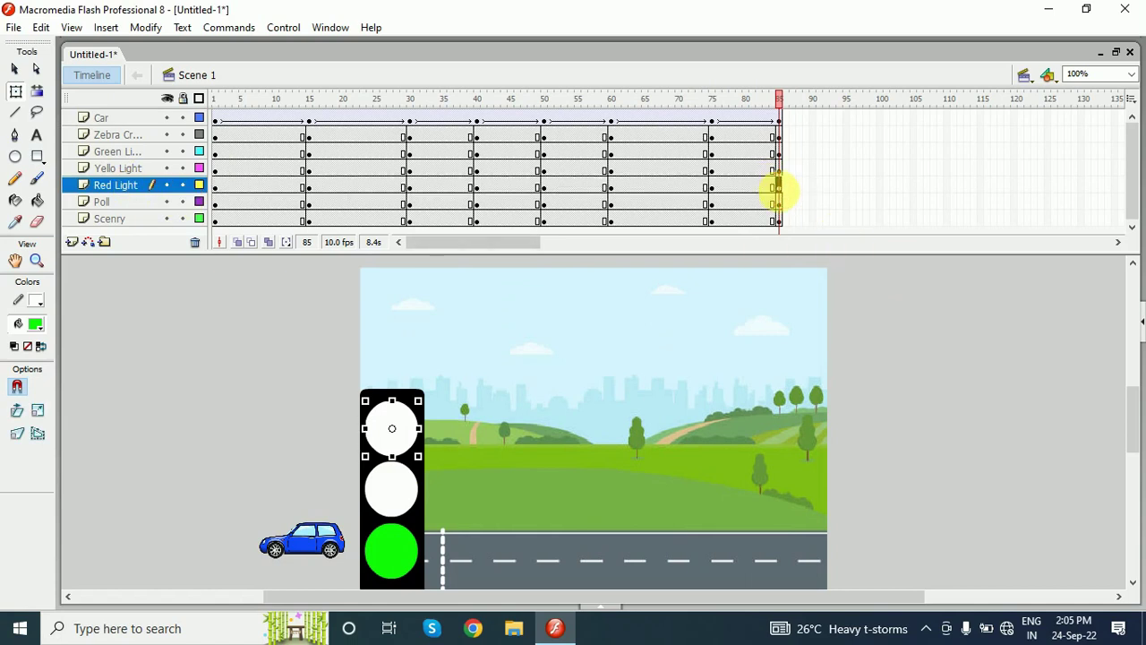
{"action": "left_click", "coordinate": [713, 189]}
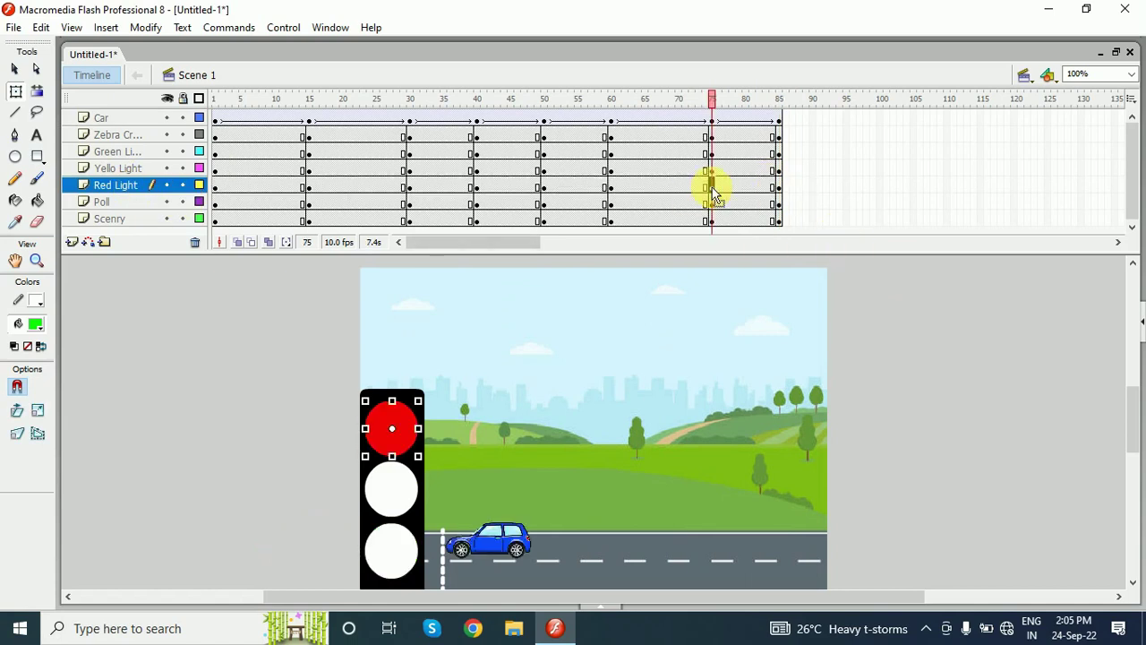
{"action": "left_click", "coordinate": [778, 187]}
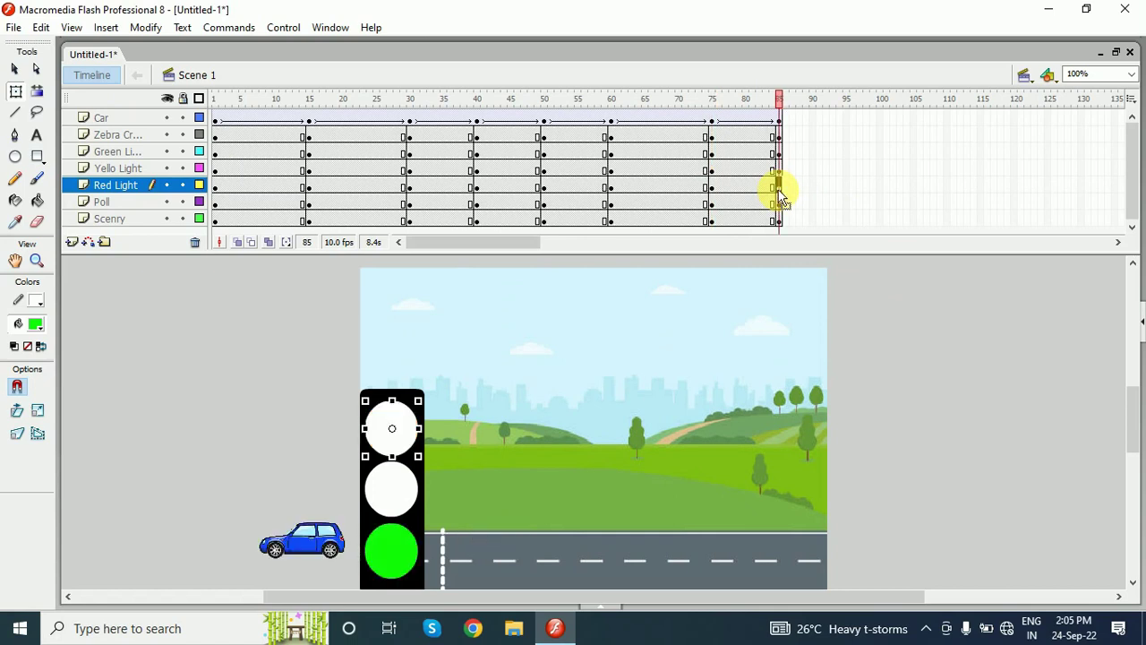
{"action": "left_click", "coordinate": [778, 121]}
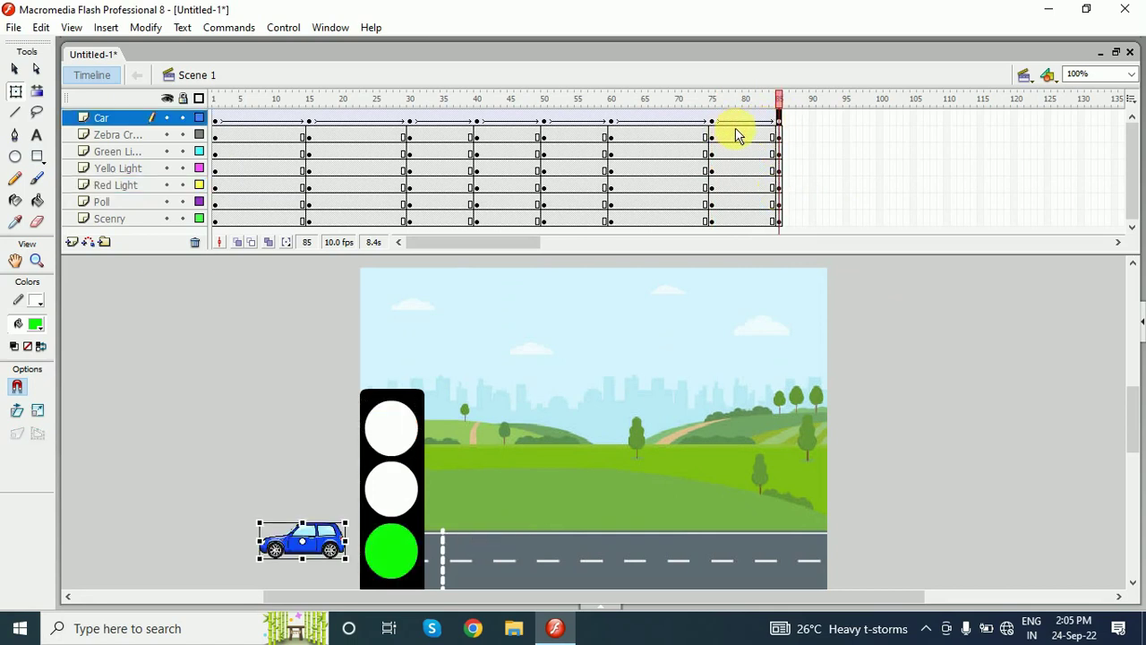
{"action": "left_click", "coordinate": [778, 221]}
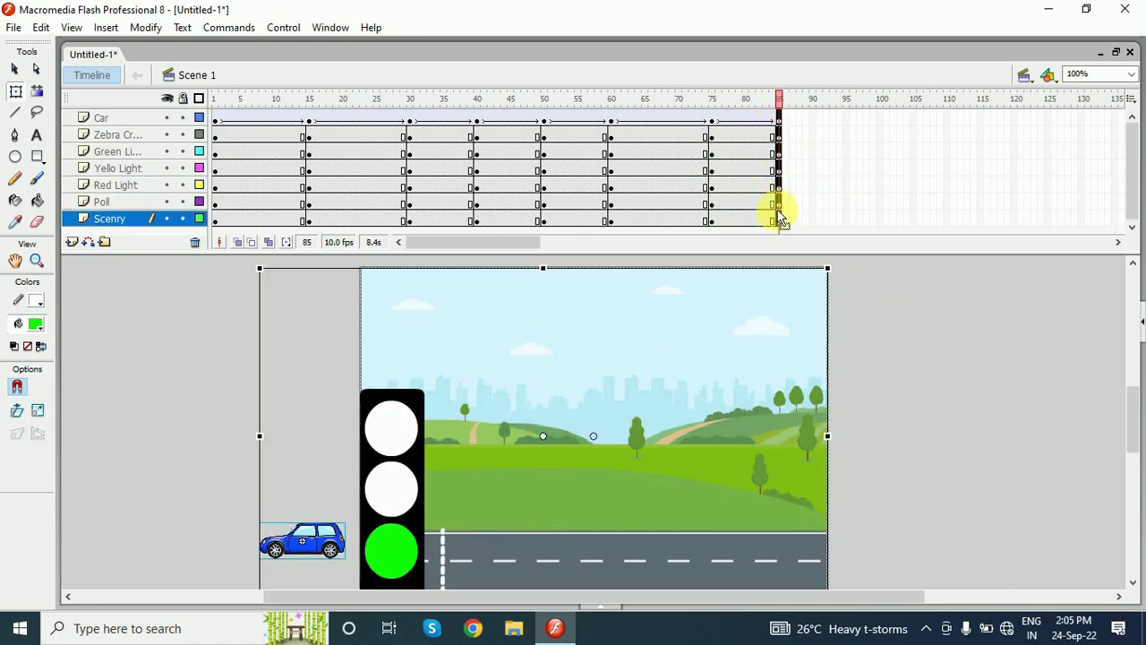
Delete the Car layer's tween from frame 75 to 85 and insert a fresh Car keyframe at frame 85.
{"action": "double_click", "coordinate": [714, 122]}
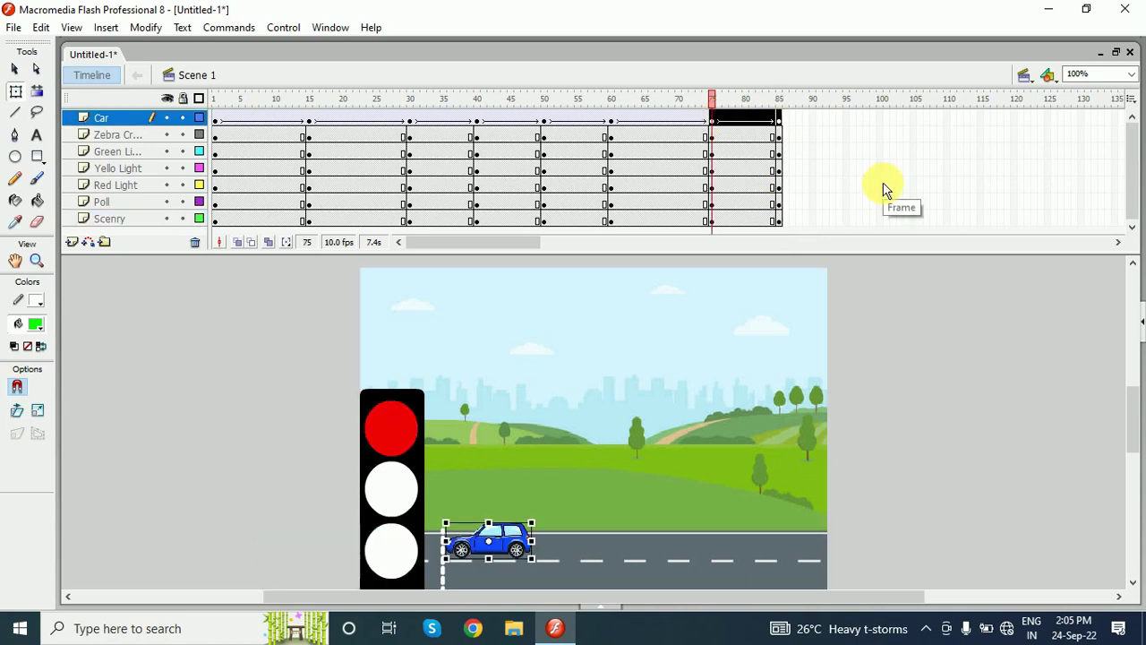
{"action": "key", "text": "Delete"}
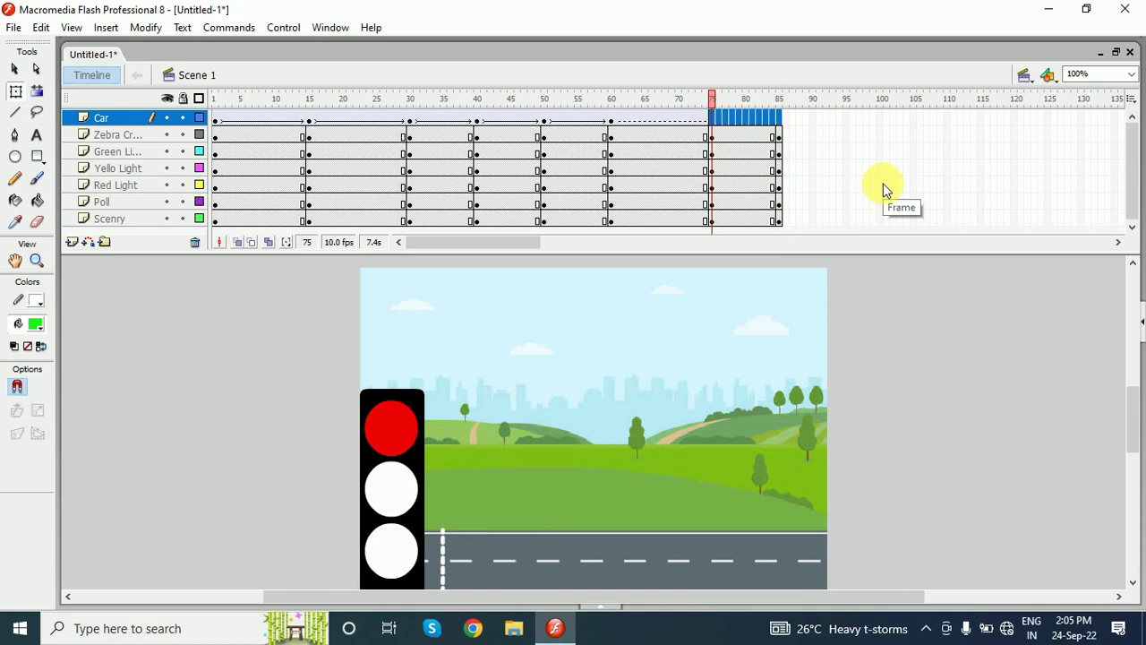
{"action": "left_click", "coordinate": [779, 100]}
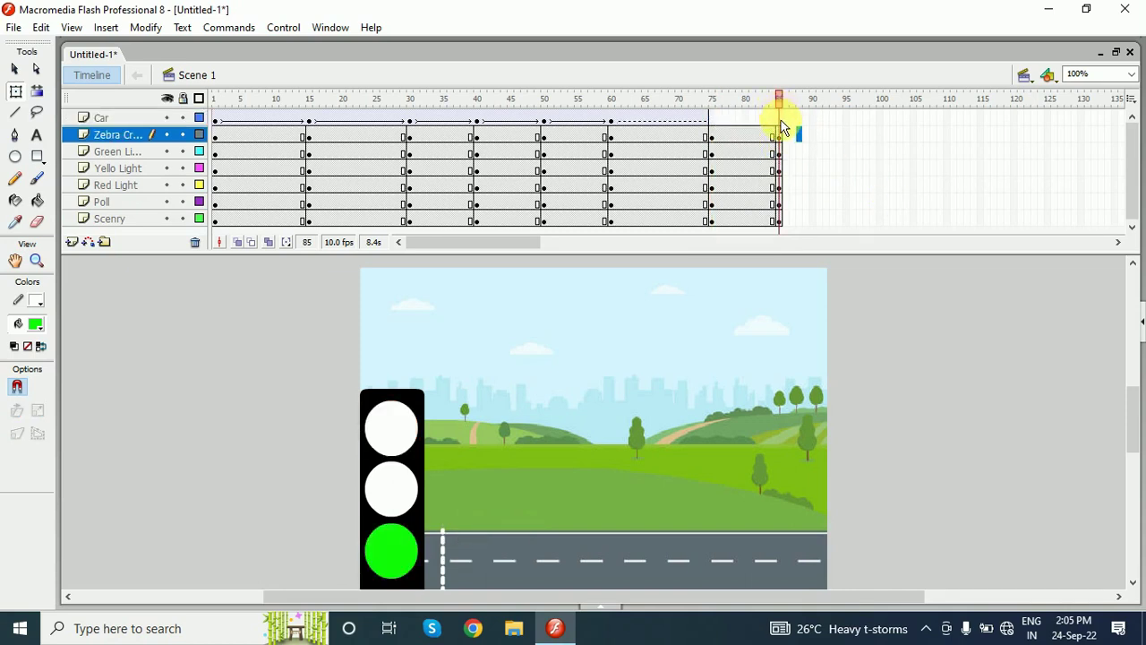
{"action": "left_click", "coordinate": [781, 121]}
{"action": "key", "text": "F6"}
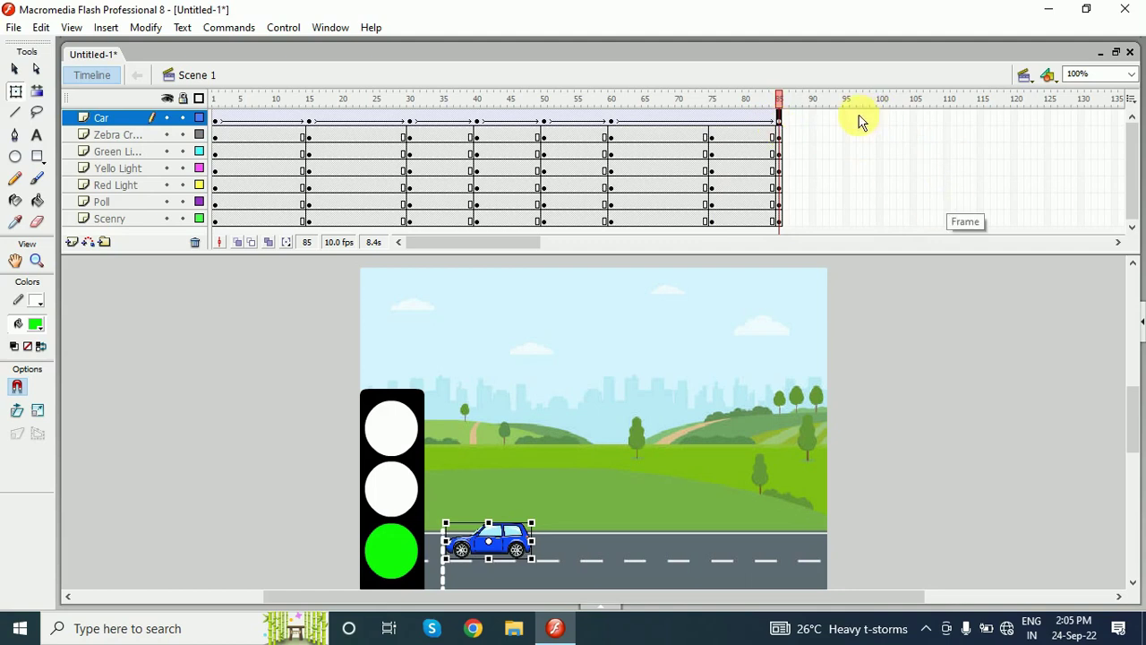
Play the timeline from about frame 43 to the end, then insert keyframes at frame 100 on all layers.
{"action": "left_click_drag", "start_coordinate": [779, 98], "coordinate": [488, 93]}
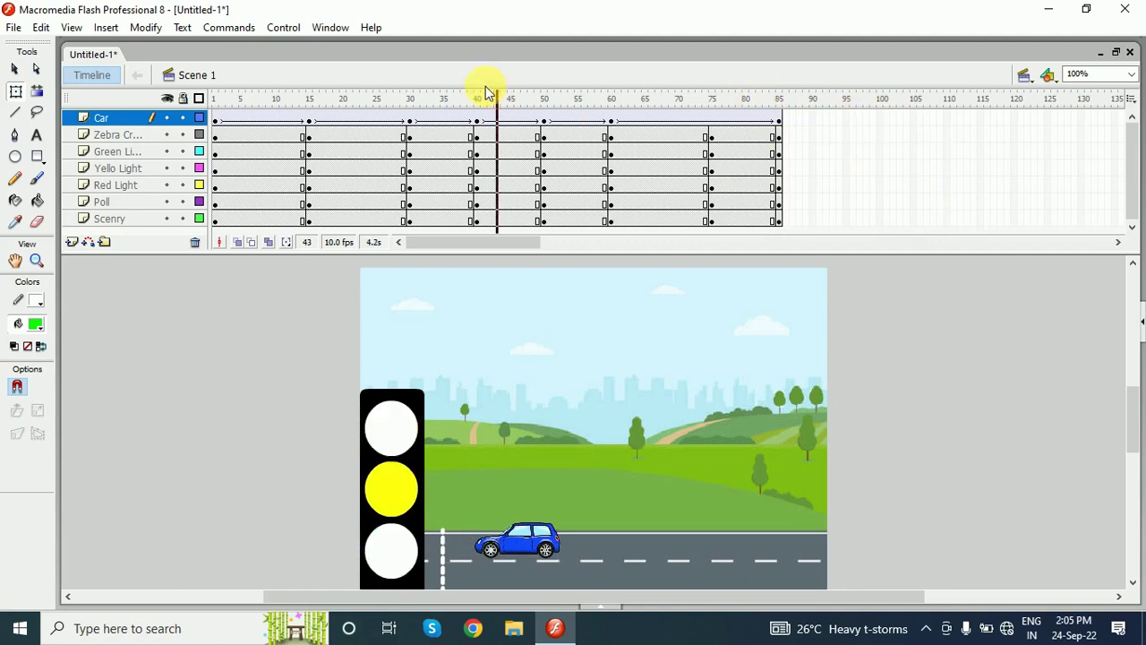
{"action": "key", "text": "Return"}
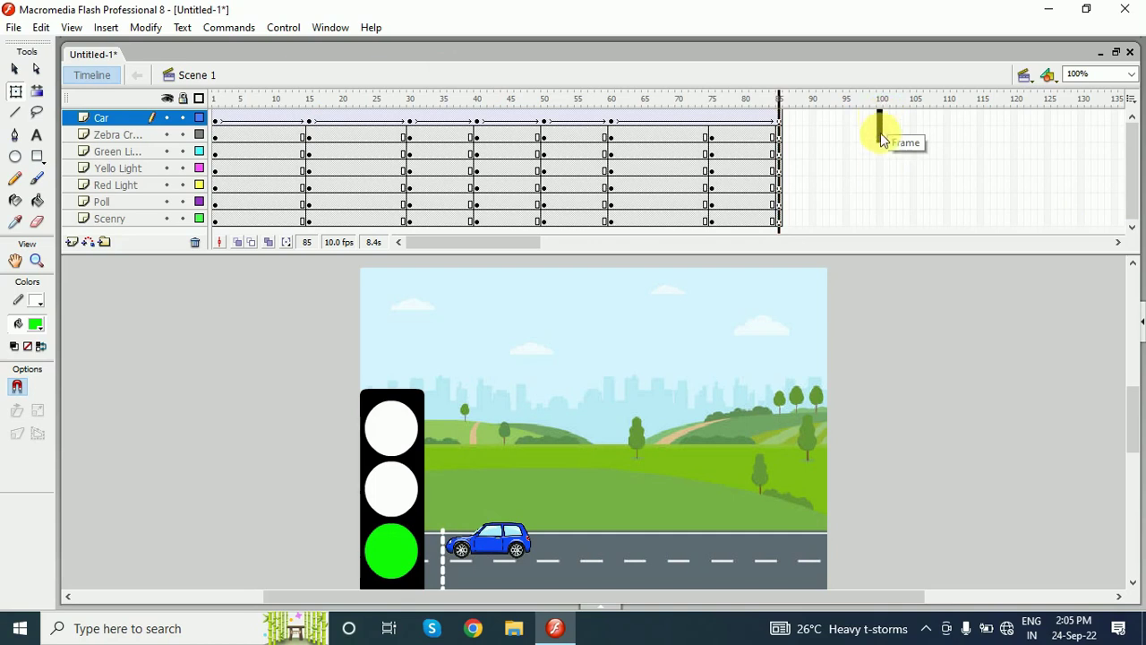
{"action": "left_click_drag", "start_coordinate": [883, 139], "coordinate": [878, 223]}
{"action": "key", "text": "F6"}
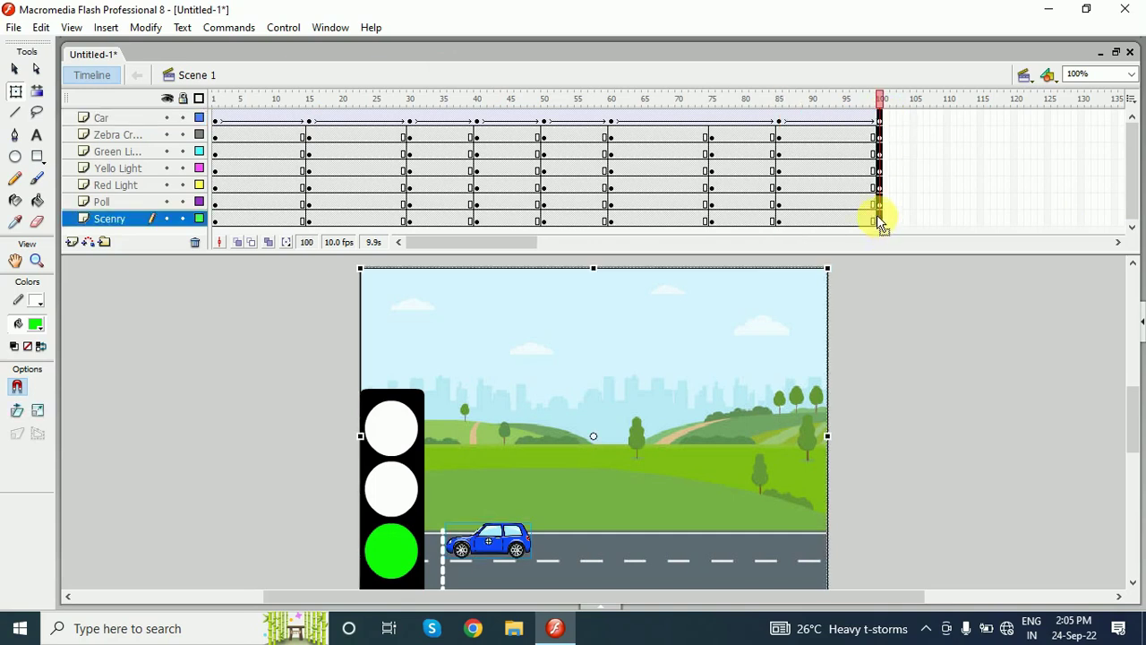
At frame 100 of the Car layer, move the blue car left along the road until it is off the stage, and test the movie.
{"action": "left_click", "coordinate": [100, 118]}
{"action": "left_click", "coordinate": [879, 119]}
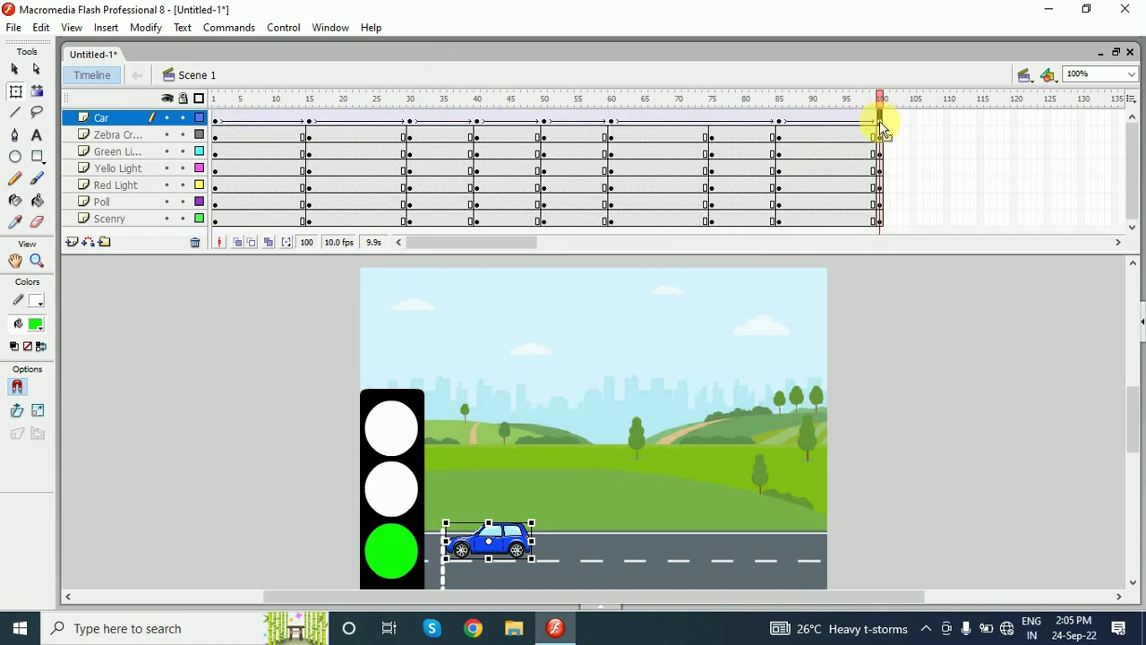
{"action": "key", "text": "Left"}
{"action": "key", "text": "Left"}
{"action": "key", "text": "Left"}
{"action": "key", "text": "Left"}
{"action": "key", "text": "Left"}
{"action": "key", "text": "Left"}
{"action": "key", "text": "Left"}
{"action": "key", "text": "Left"}
{"action": "key", "text": "Left"}
{"action": "key", "text": "Left"}
{"action": "key", "text": "Left"}
{"action": "key", "text": "Left"}
{"action": "key", "text": "Left"}
{"action": "key", "text": "Left"}
{"action": "key", "text": "Left"}
{"action": "key", "text": "Left"}
{"action": "key", "text": "Left"}
{"action": "key", "text": "Left"}
{"action": "key", "text": "Left"}
{"action": "key", "text": "Left"}
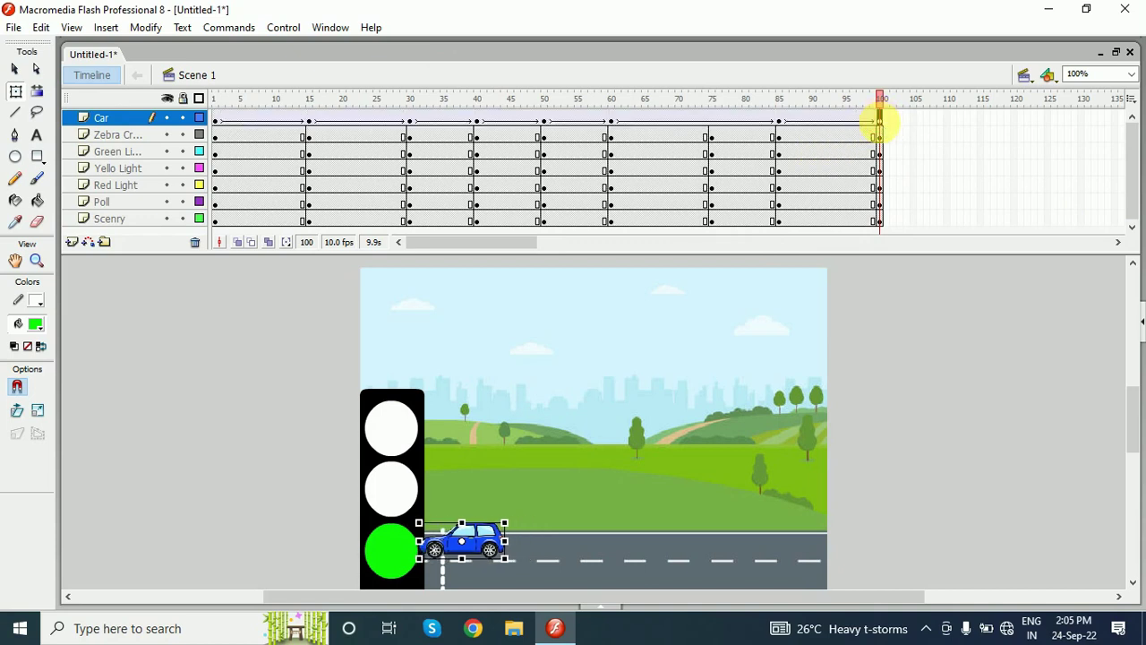
{"action": "key", "text": "Left"}
{"action": "key", "text": "Left"}
{"action": "key", "text": "Left"}
{"action": "key", "text": "Left"}
{"action": "key", "text": "Left"}
{"action": "key", "text": "Left"}
{"action": "key", "text": "Left"}
{"action": "key", "text": "Left"}
{"action": "key", "text": "Left"}
{"action": "key", "text": "Left"}
{"action": "key", "text": "Left"}
{"action": "key", "text": "Left"}
{"action": "key", "text": "Left"}
{"action": "key", "text": "Left"}
{"action": "key", "text": "Left"}
{"action": "key", "text": "Left"}
{"action": "key", "text": "Left"}
{"action": "key", "text": "Left"}
{"action": "key", "text": "Left"}
{"action": "key", "text": "Left"}
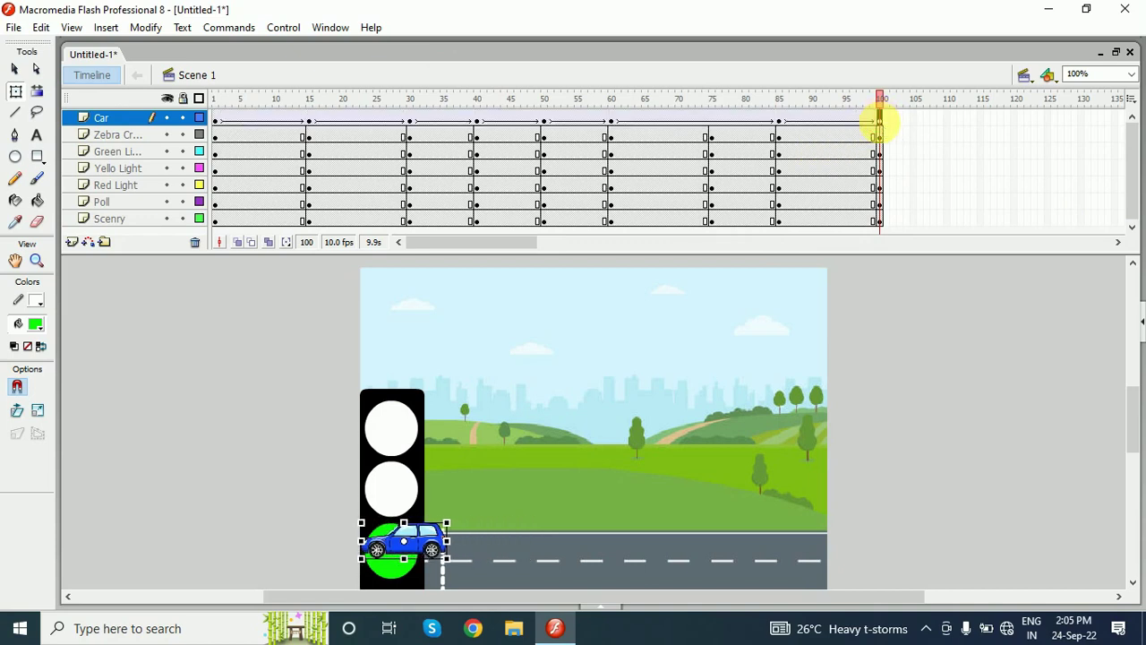
{"action": "key", "text": "Left"}
{"action": "key", "text": "Left"}
{"action": "key", "text": "Left"}
{"action": "key", "text": "Left"}
{"action": "key", "text": "Left"}
{"action": "key", "text": "Left"}
{"action": "key", "text": "Left"}
{"action": "key", "text": "Left"}
{"action": "key", "text": "Left"}
{"action": "key", "text": "Left"}
{"action": "key", "text": "Left"}
{"action": "key", "text": "Left"}
{"action": "key", "text": "Left"}
{"action": "key", "text": "Left"}
{"action": "key", "text": "Left"}
{"action": "key", "text": "Left"}
{"action": "key", "text": "Left"}
{"action": "key", "text": "Left"}
{"action": "key", "text": "Left"}
{"action": "key", "text": "Left"}
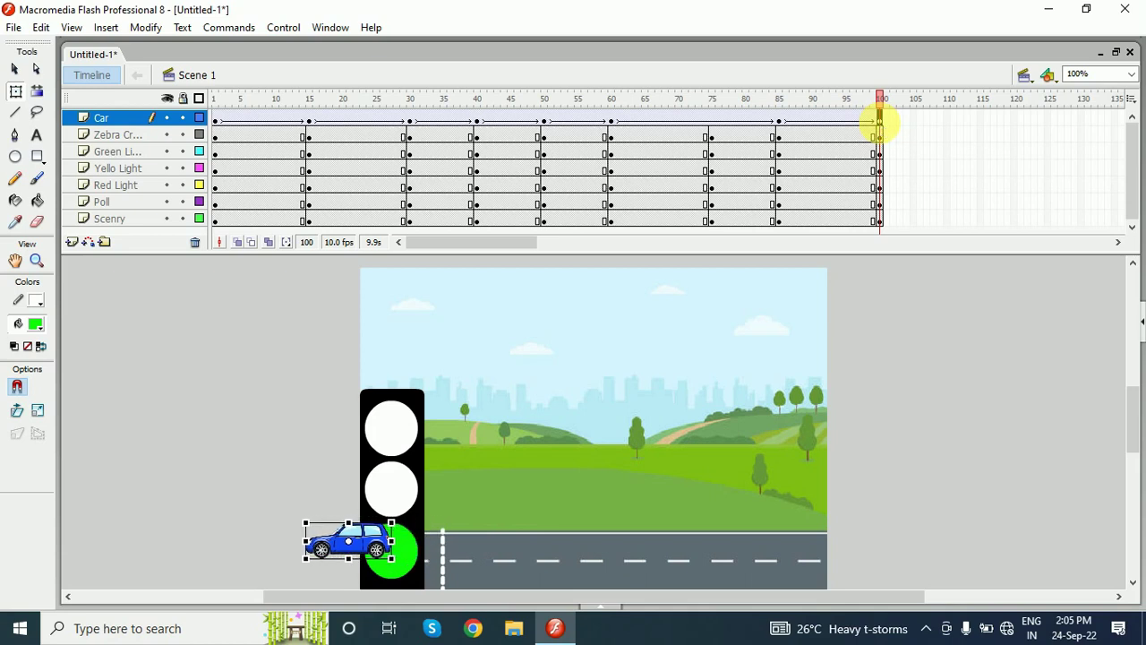
{"action": "key", "text": "Left"}
{"action": "key", "text": "Left"}
{"action": "key", "text": "Left"}
{"action": "key", "text": "Left"}
{"action": "key", "text": "Left"}
{"action": "key", "text": "Left"}
{"action": "key", "text": "Left"}
{"action": "key", "text": "Left"}
{"action": "key", "text": "Left"}
{"action": "key", "text": "Left"}
{"action": "key", "text": "Left"}
{"action": "key", "text": "Left"}
{"action": "key", "text": "Left"}
{"action": "key", "text": "Left"}
{"action": "key", "text": "Left"}
{"action": "key", "text": "Left"}
{"action": "key", "text": "Left"}
{"action": "key", "text": "Left"}
{"action": "key", "text": "Left"}
{"action": "key", "text": "Left"}
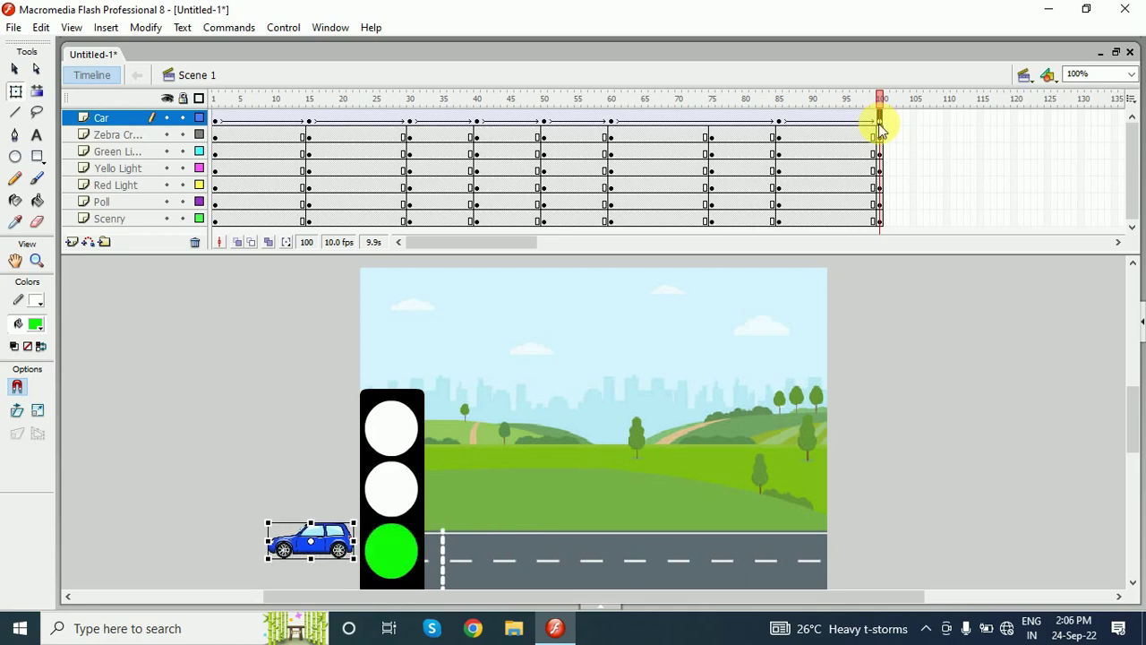
{"action": "key", "text": "ctrl+Return"}
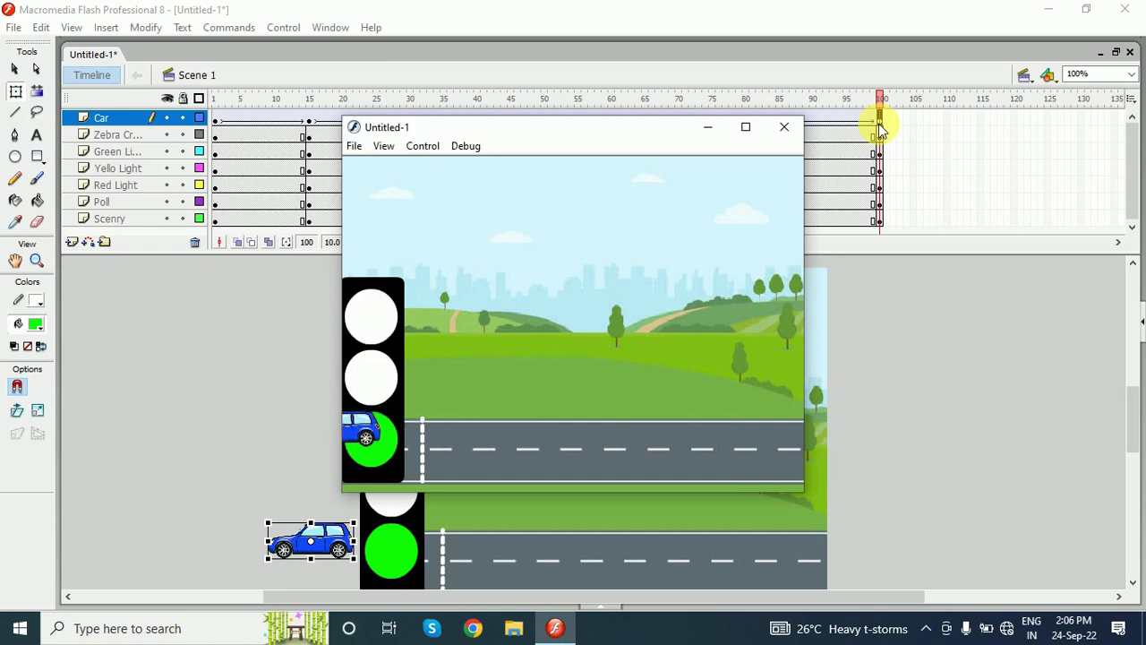
{"action": "left_click", "coordinate": [785, 126]}
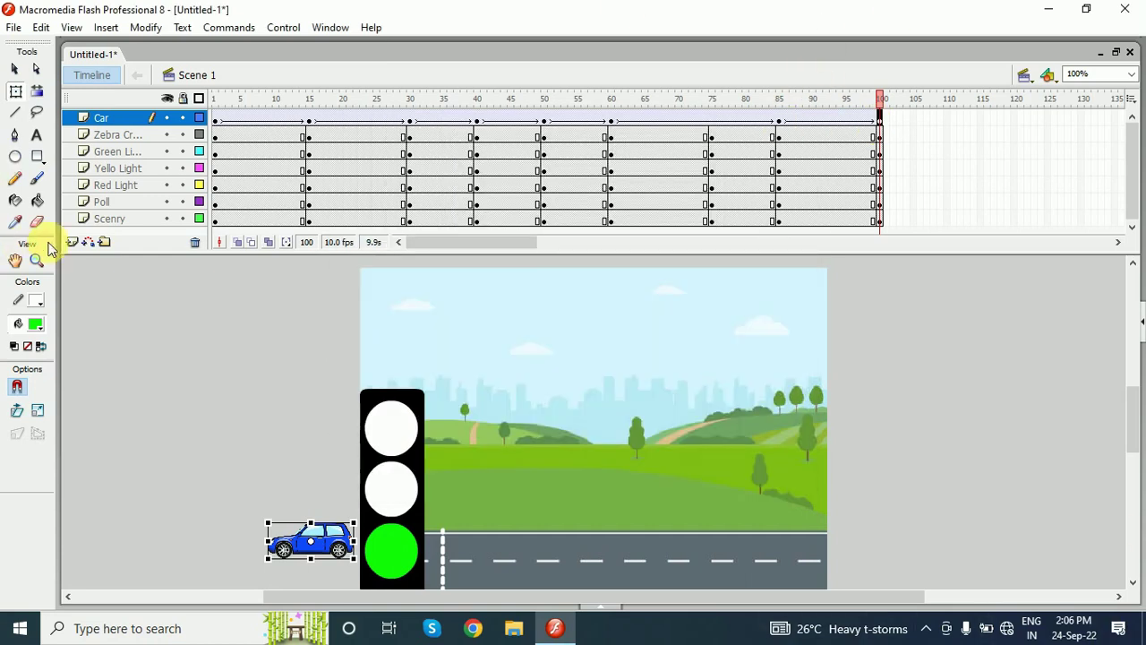
Move the Zebra Crossing layer directly above Poll and the Car layer directly above Zebra Crossing, and test the movie.
{"action": "left_click", "coordinate": [112, 135]}
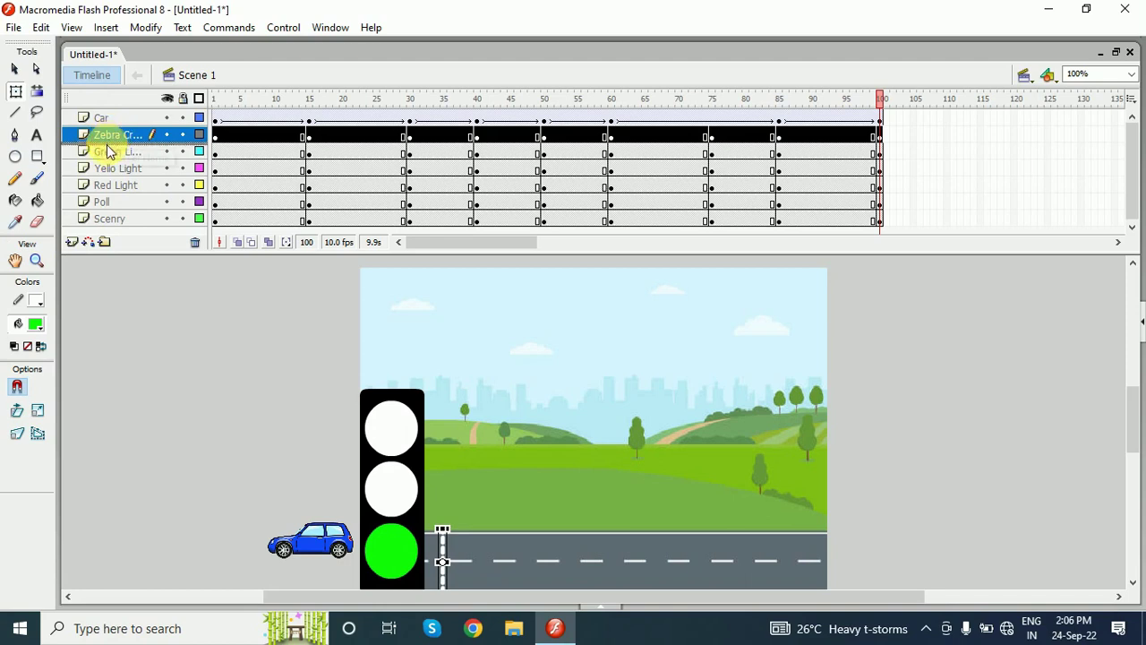
{"action": "left_click_drag", "start_coordinate": [107, 152], "coordinate": [94, 184]}
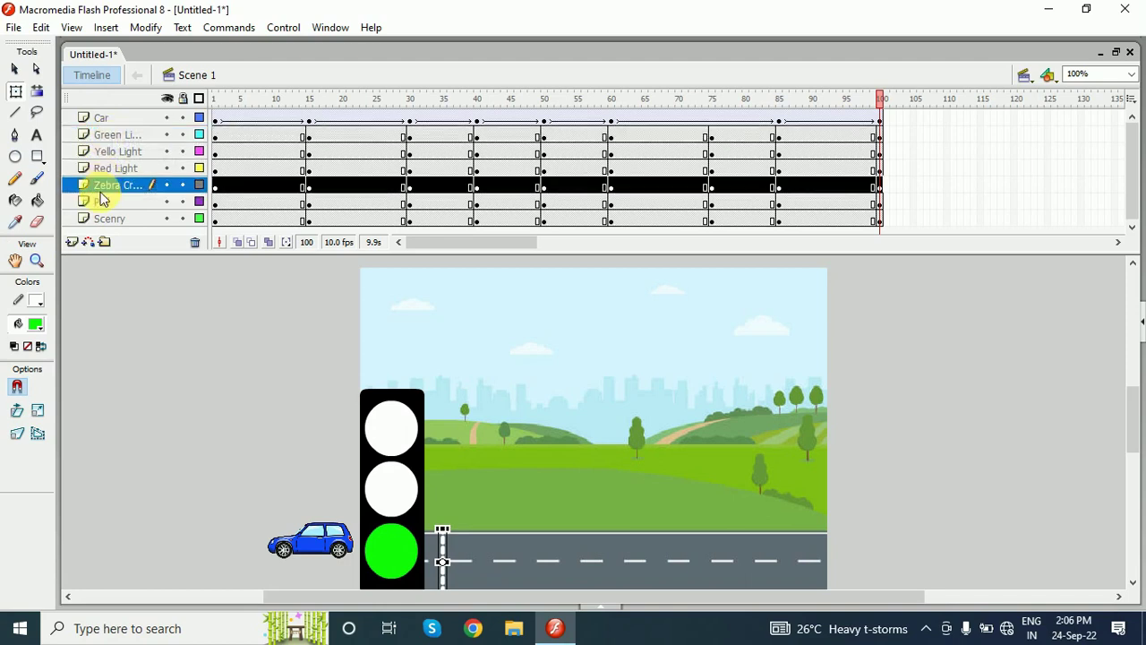
{"action": "left_click", "coordinate": [102, 120]}
{"action": "left_click_drag", "start_coordinate": [108, 122], "coordinate": [101, 185]}
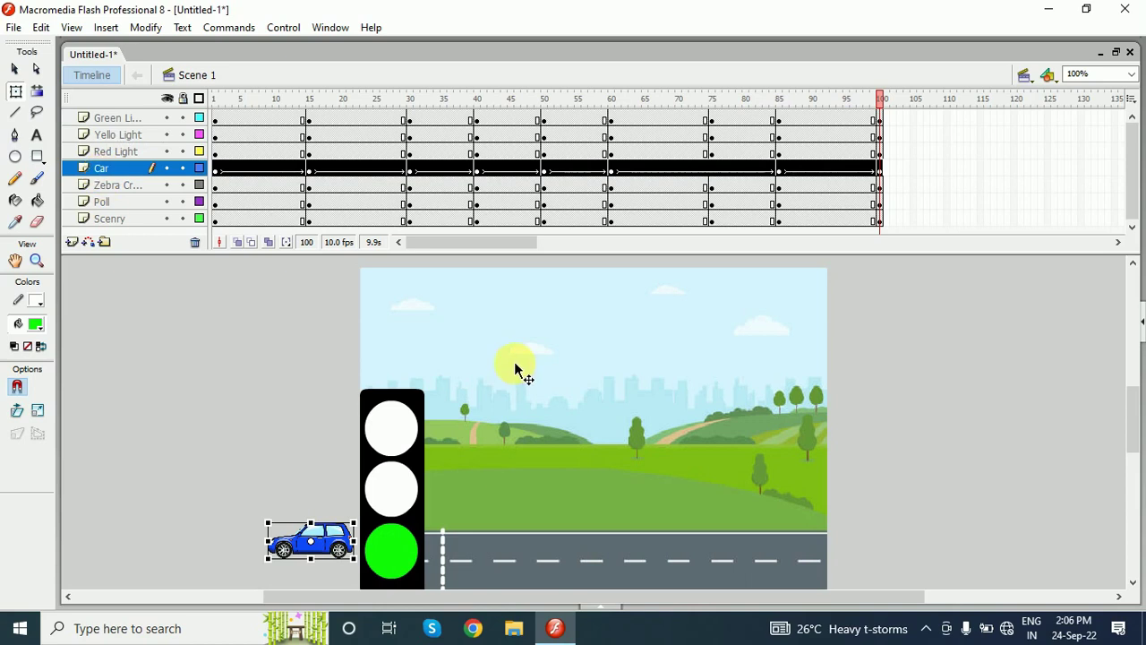
{"action": "key", "text": "ctrl+Return"}
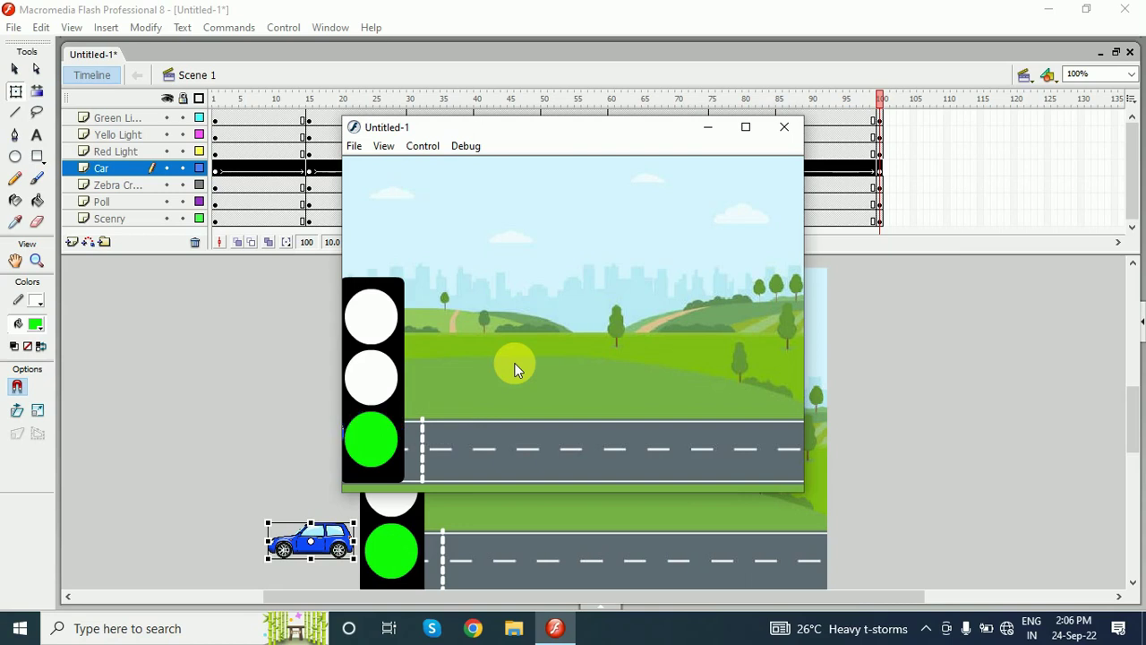
{"action": "left_click", "coordinate": [784, 127]}
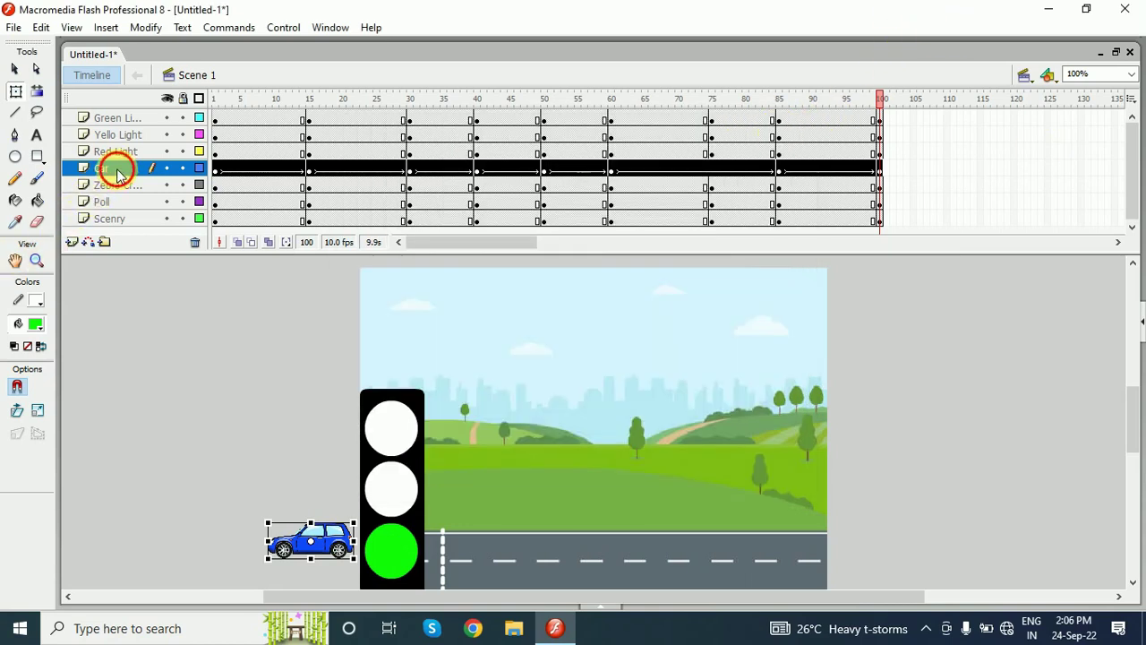
Move the Car layer below Poll and the Zebra Crossing layer between Car and Scenry, then scrub the timeline and test the movie.
{"action": "left_click_drag", "start_coordinate": [116, 173], "coordinate": [113, 215]}
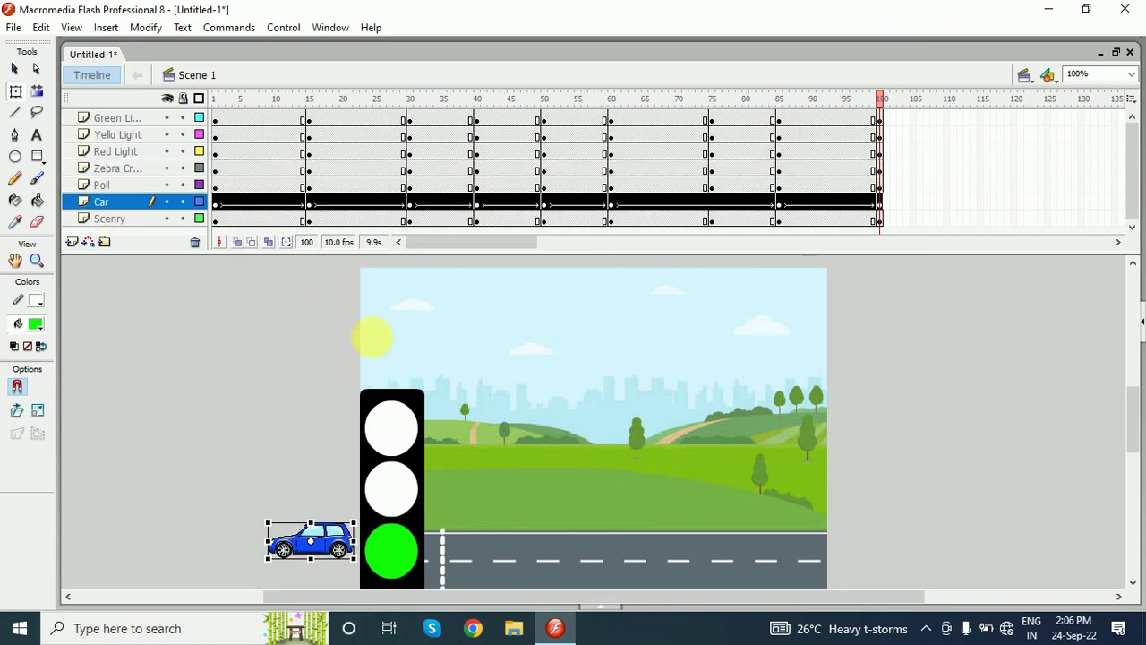
{"action": "left_click_drag", "start_coordinate": [876, 97], "coordinate": [805, 101]}
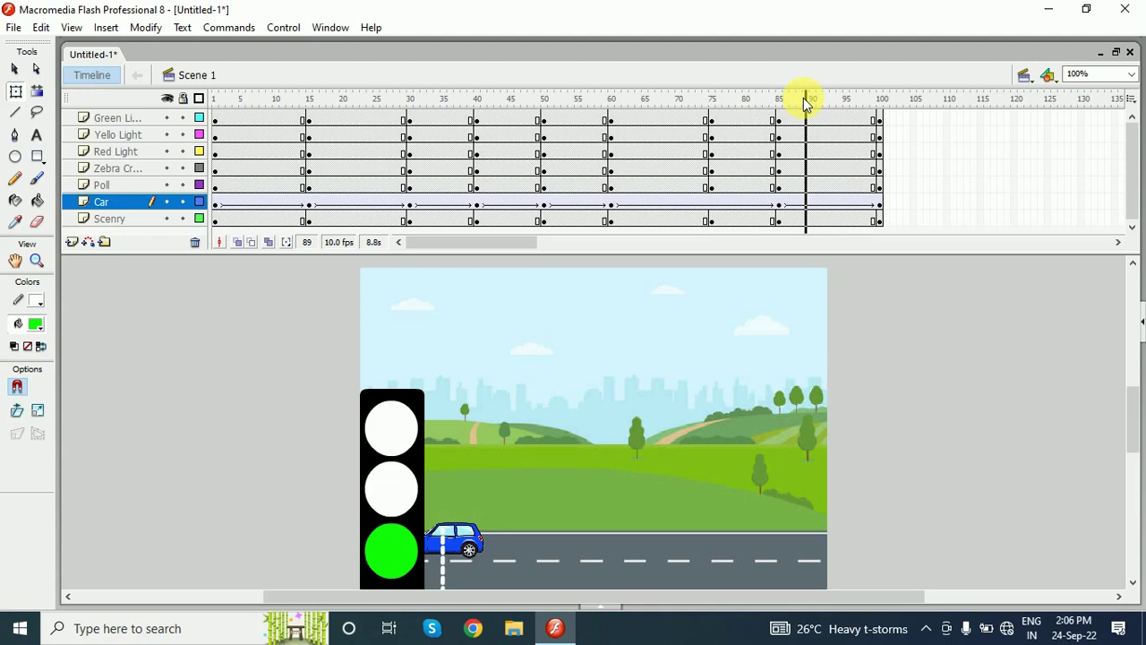
{"action": "left_click", "coordinate": [117, 169]}
{"action": "left_click_drag", "start_coordinate": [126, 175], "coordinate": [117, 211]}
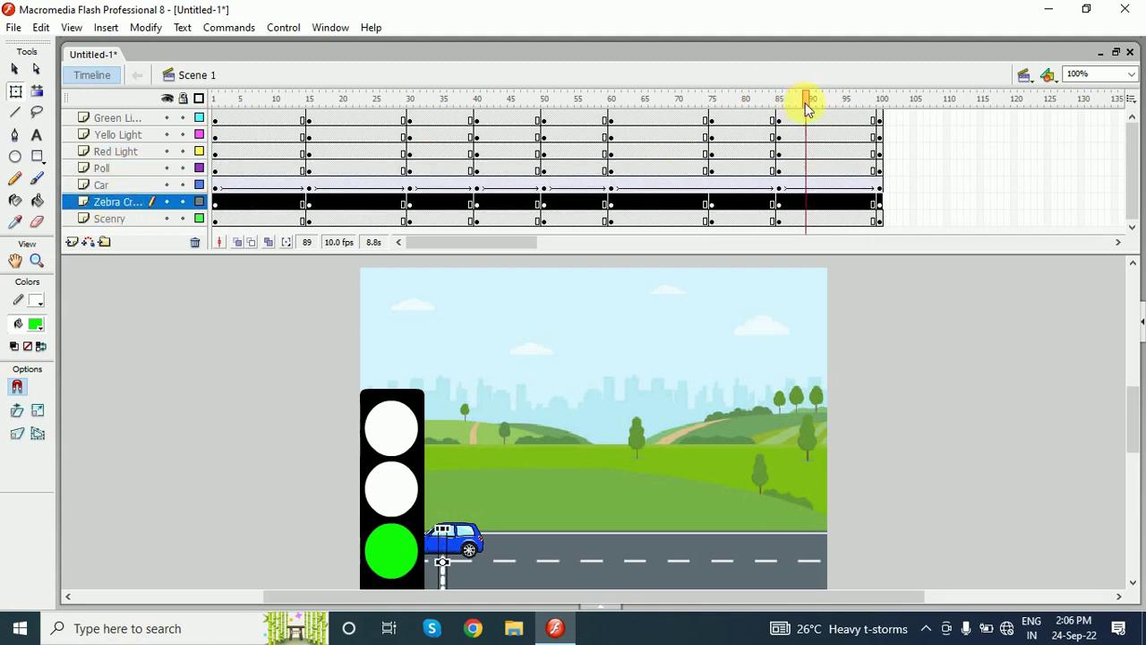
{"action": "left_click_drag", "start_coordinate": [807, 107], "coordinate": [252, 63]}
{"action": "key", "text": "ctrl+Return"}
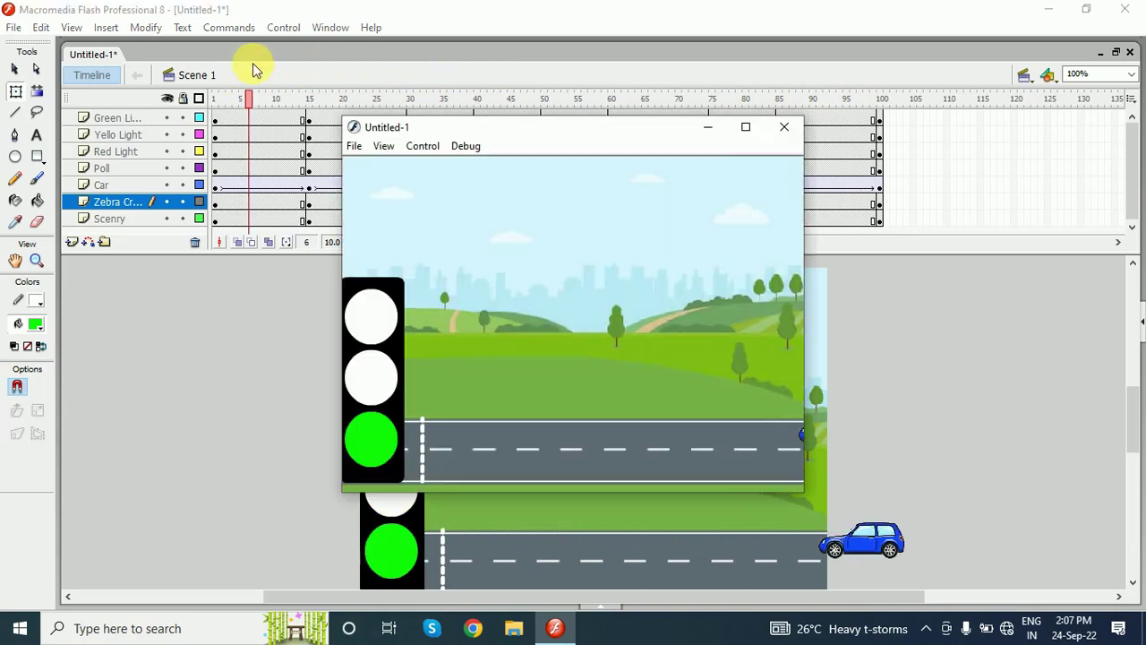